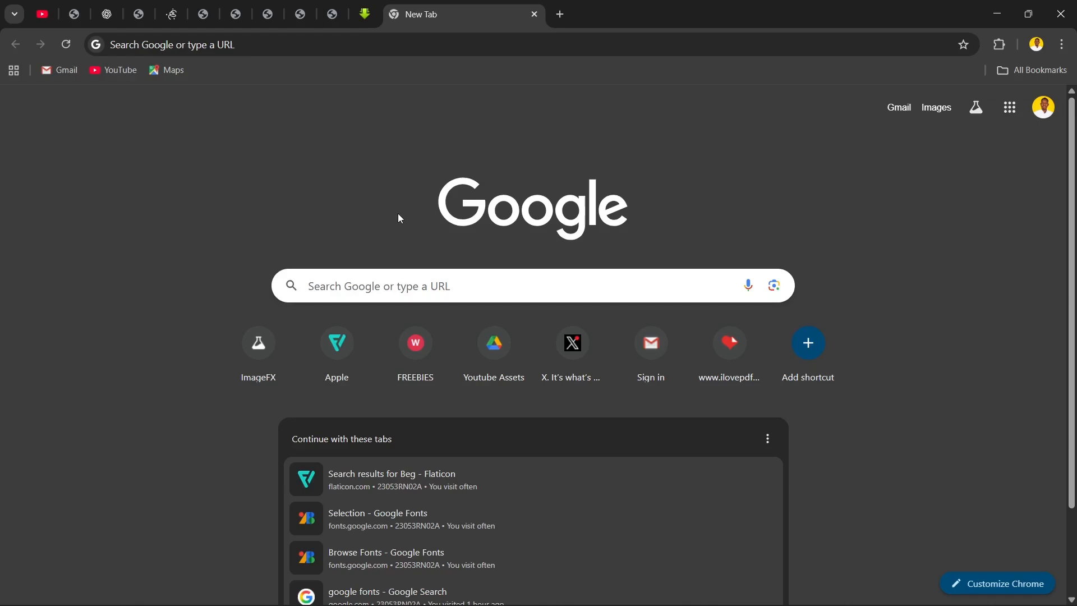
Search Google for behance, open the Behance website and dismiss the student offer banner.
{"action": "left_click", "coordinate": [396, 287]}
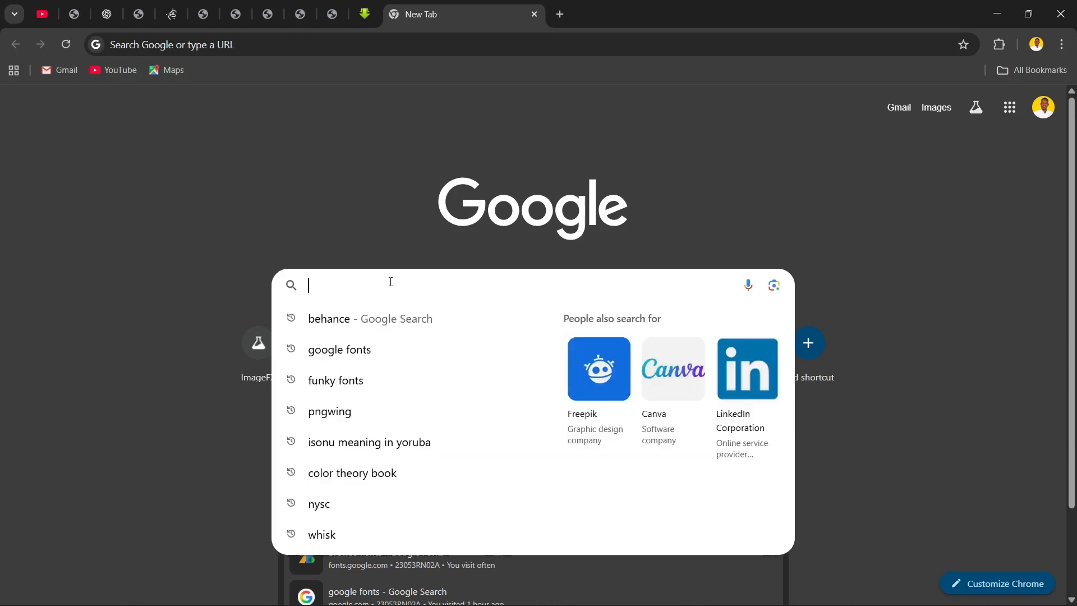
{"action": "left_click", "coordinate": [329, 324]}
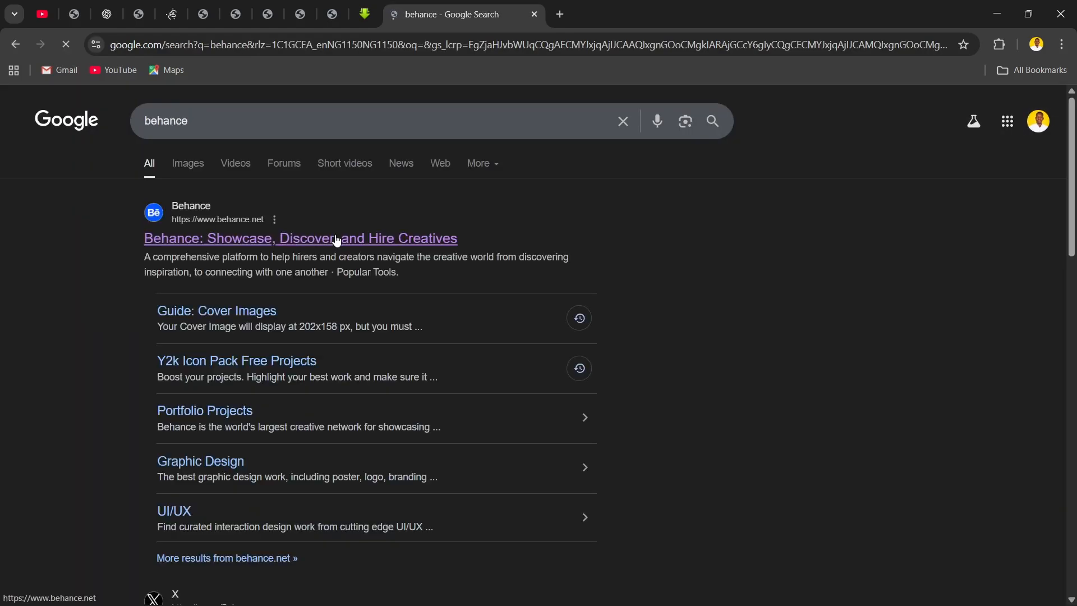
{"action": "left_click", "coordinate": [251, 242]}
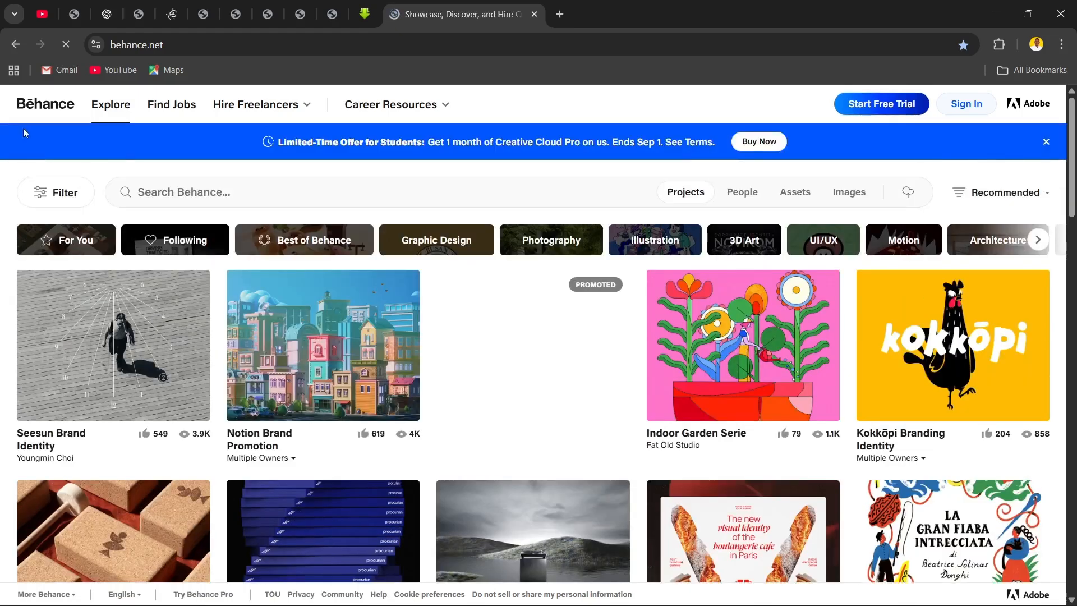
{"action": "left_click", "coordinate": [1045, 141]}
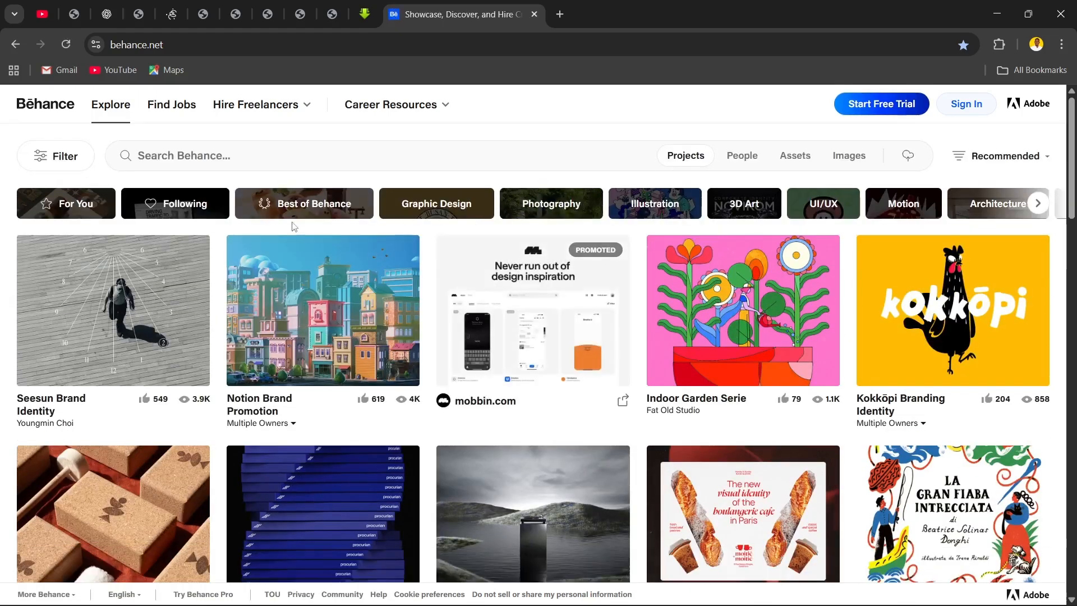
Browse the recommended projects on the Explore page down to the sign-in form and return to the beginning.
{"action": "scroll", "coordinate": [168, 258], "scroll_direction": "down", "scroll_amount": 8}
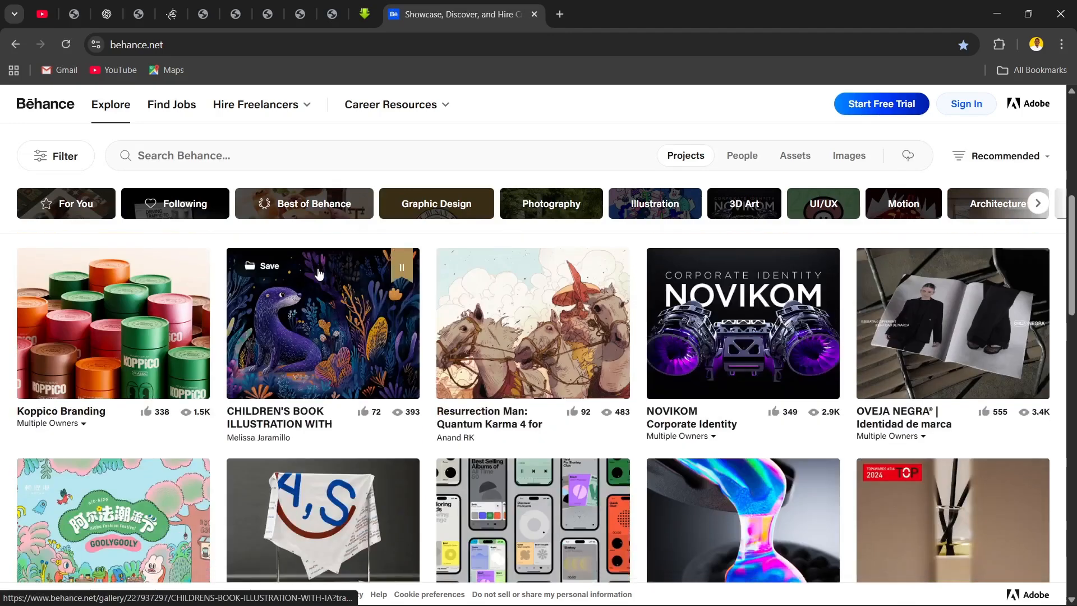
{"action": "scroll", "coordinate": [318, 270], "scroll_direction": "down", "scroll_amount": 10}
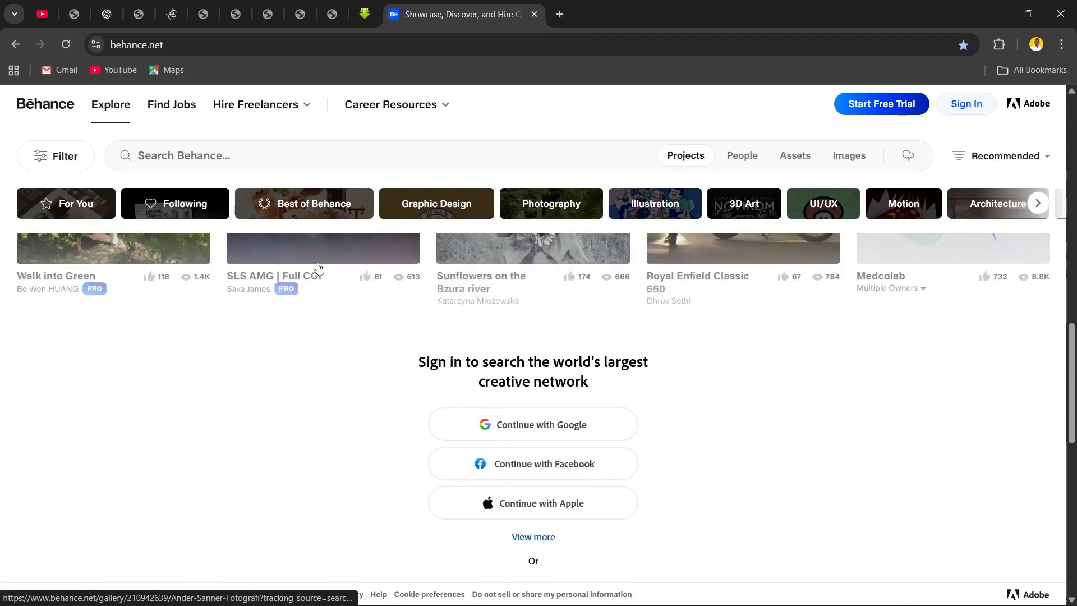
{"action": "scroll", "coordinate": [318, 266], "scroll_direction": "down", "scroll_amount": 6}
{"action": "scroll", "coordinate": [317, 263], "scroll_direction": "up", "scroll_amount": 8}
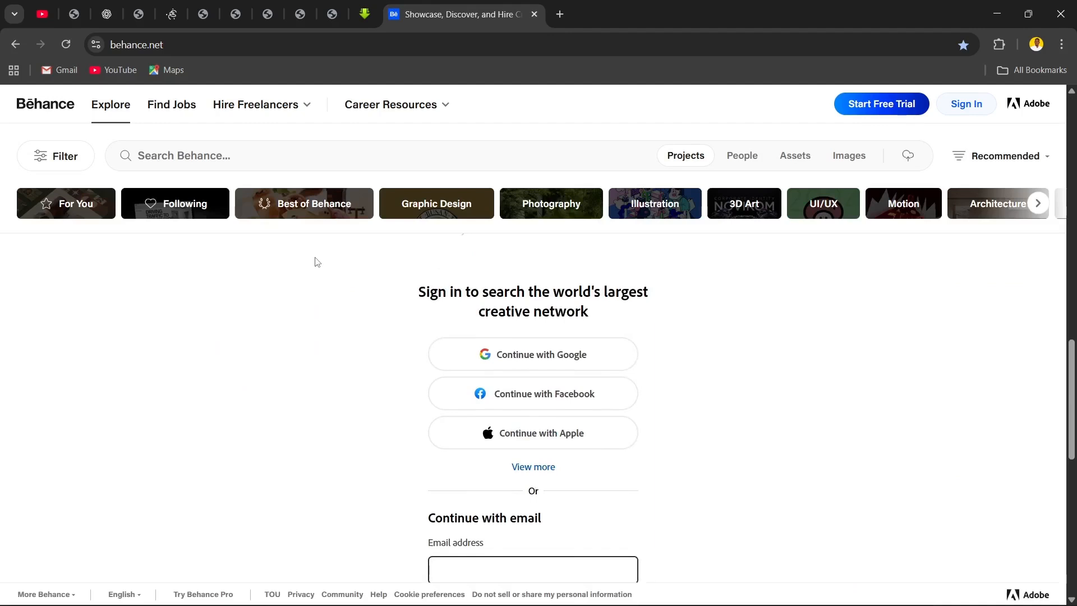
{"action": "scroll", "coordinate": [315, 261], "scroll_direction": "down", "scroll_amount": 1}
{"action": "scroll", "coordinate": [314, 260], "scroll_direction": "up", "scroll_amount": 1}
{"action": "scroll", "coordinate": [319, 251], "scroll_direction": "down", "scroll_amount": 1}
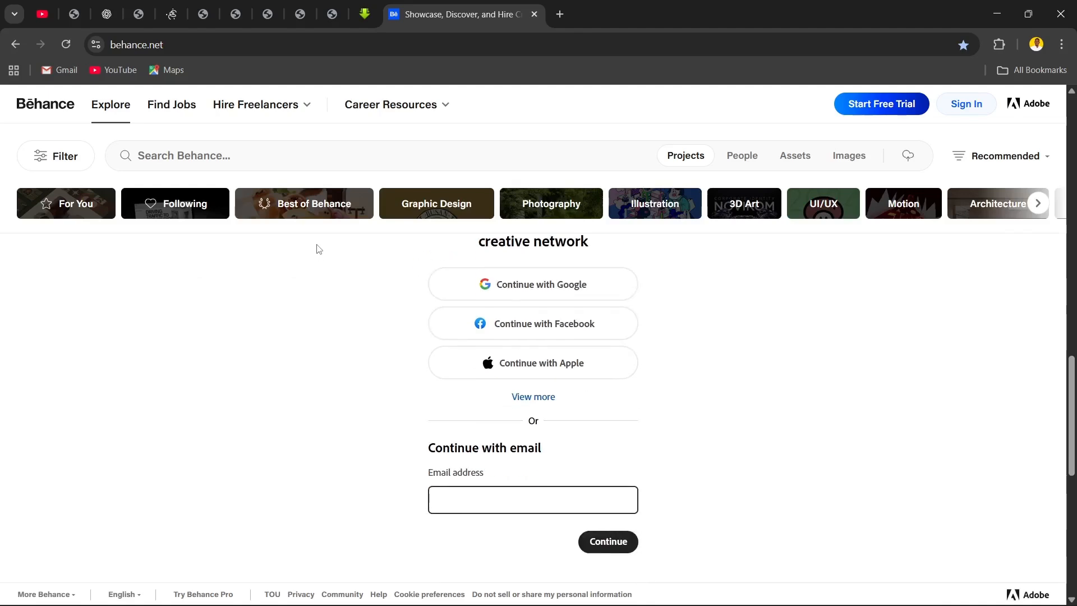
{"action": "scroll", "coordinate": [318, 247], "scroll_direction": "up", "scroll_amount": 10}
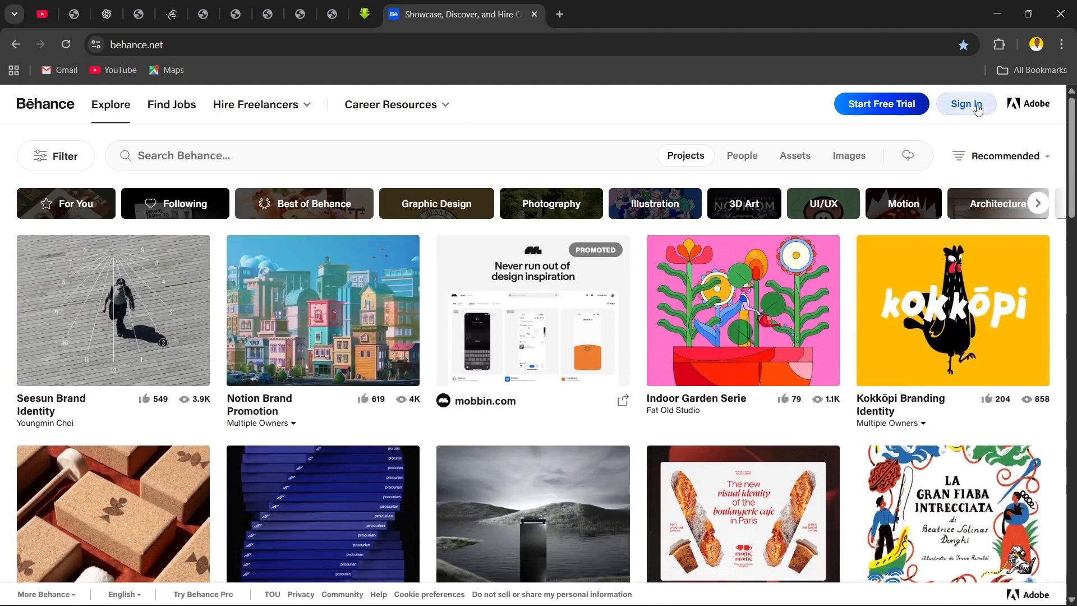
Check the account creation form from the sign-in page, and sign in to Behance by continuing with Google.
{"action": "left_click", "coordinate": [977, 109]}
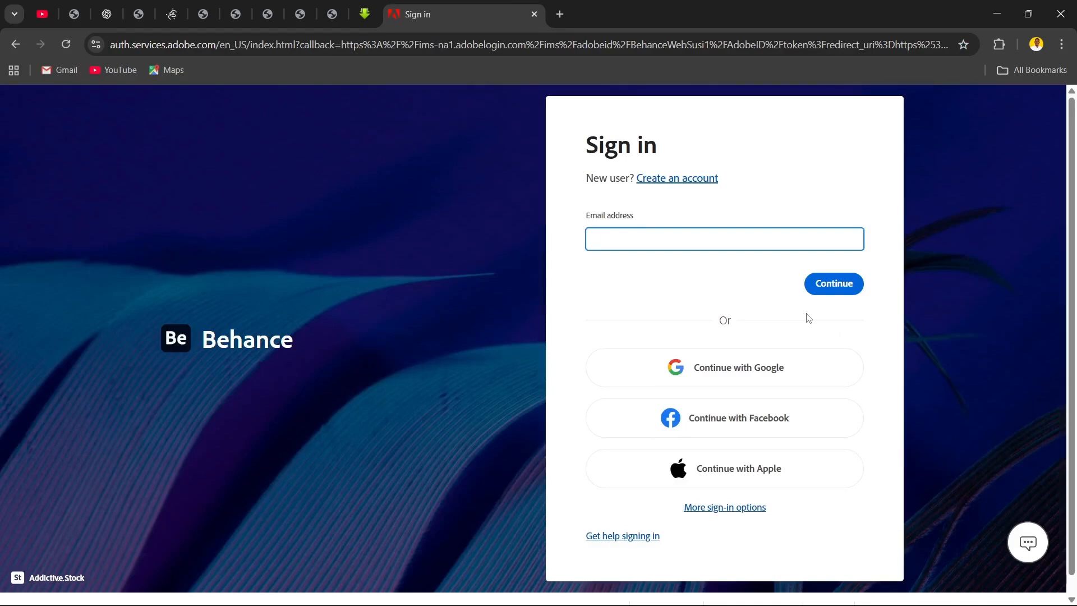
{"action": "left_click", "coordinate": [634, 295]}
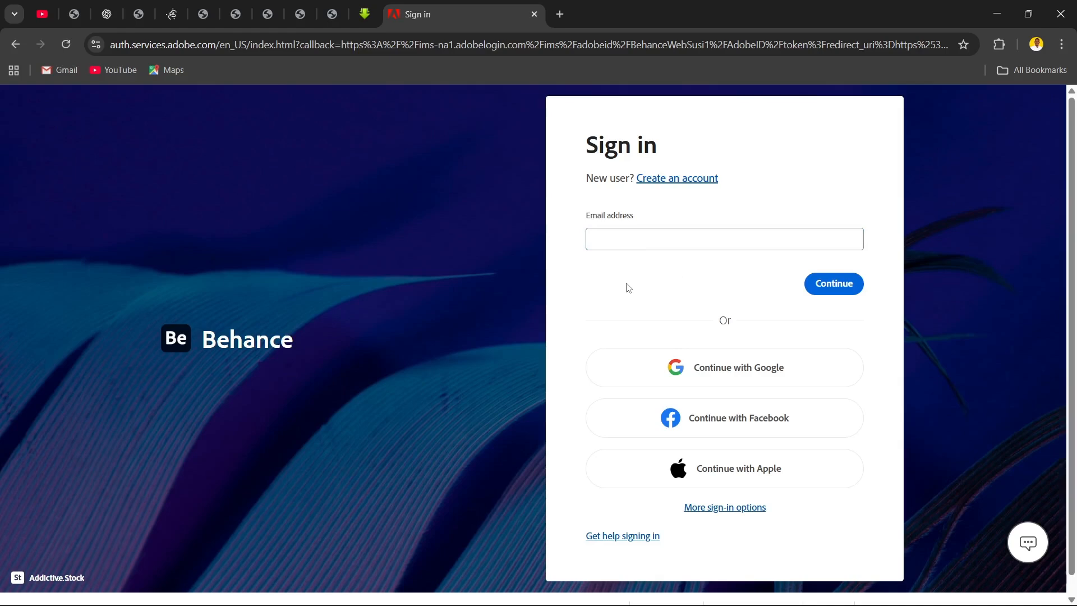
{"action": "left_click", "coordinate": [679, 178]}
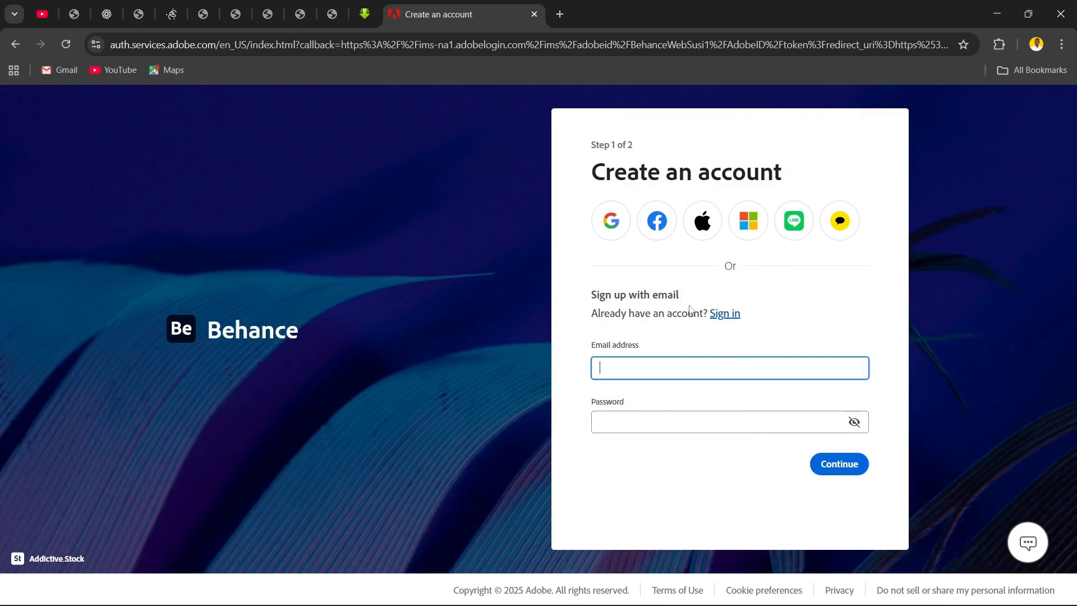
{"action": "left_click", "coordinate": [19, 44]}
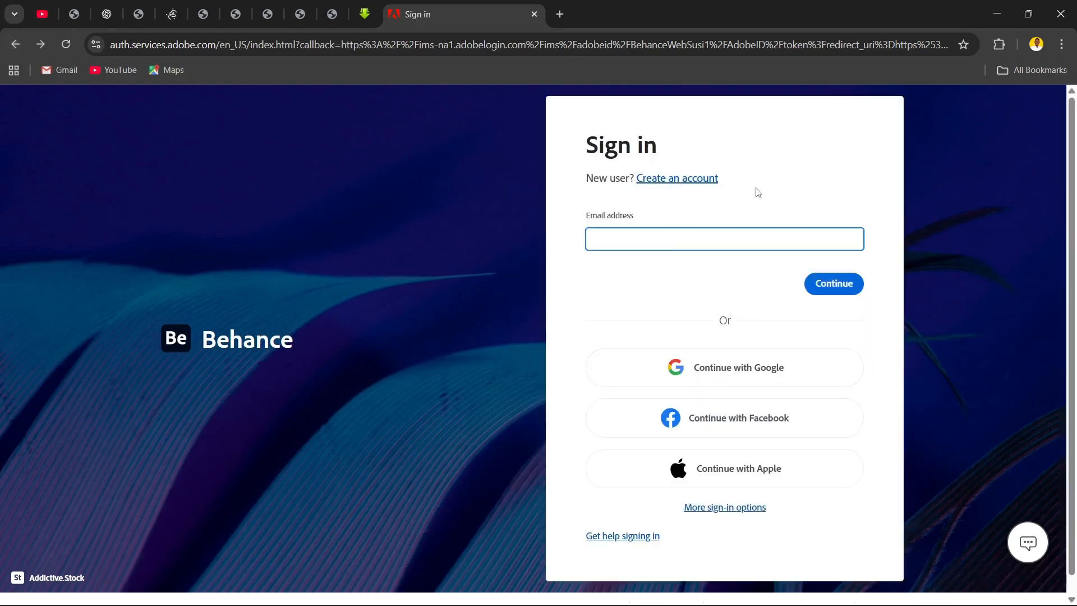
{"action": "left_click", "coordinate": [697, 366]}
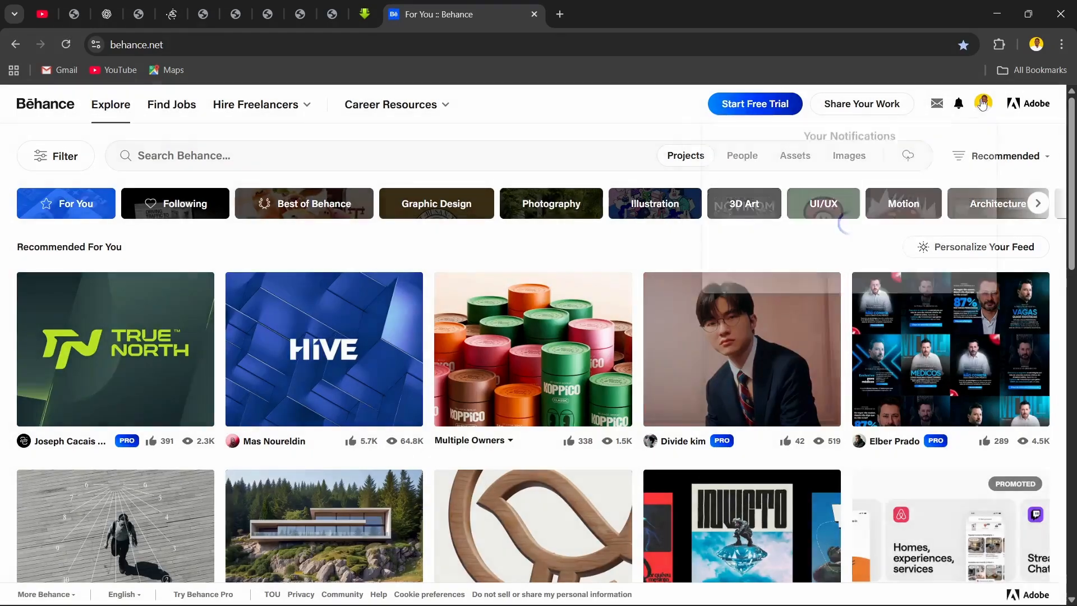
Open the signed-in account's profile page and look over its banner, personal details and projects.
{"action": "left_click", "coordinate": [983, 102]}
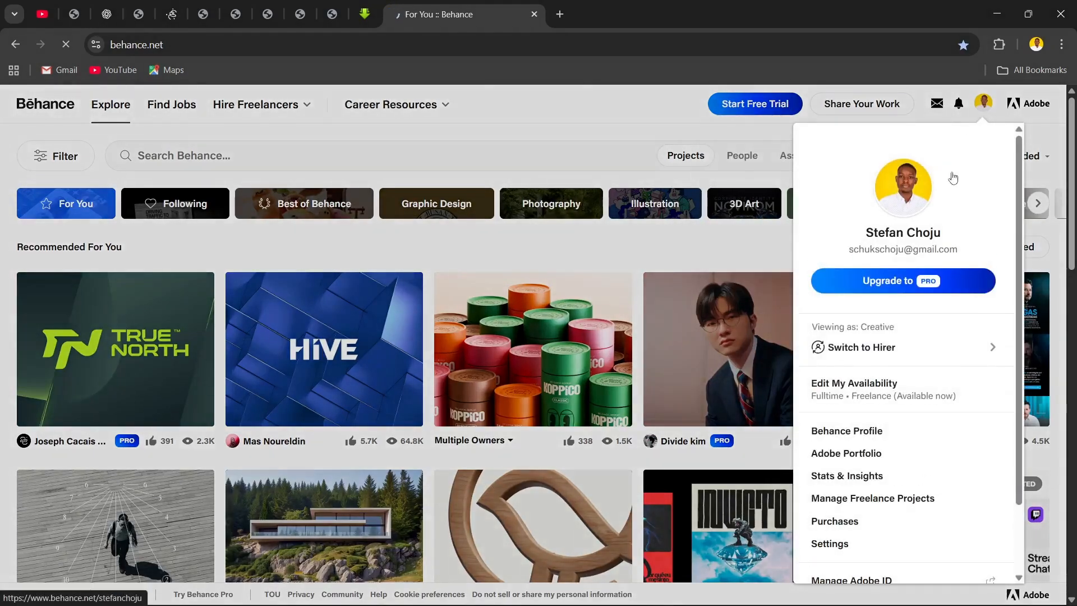
{"action": "left_click", "coordinate": [945, 212]}
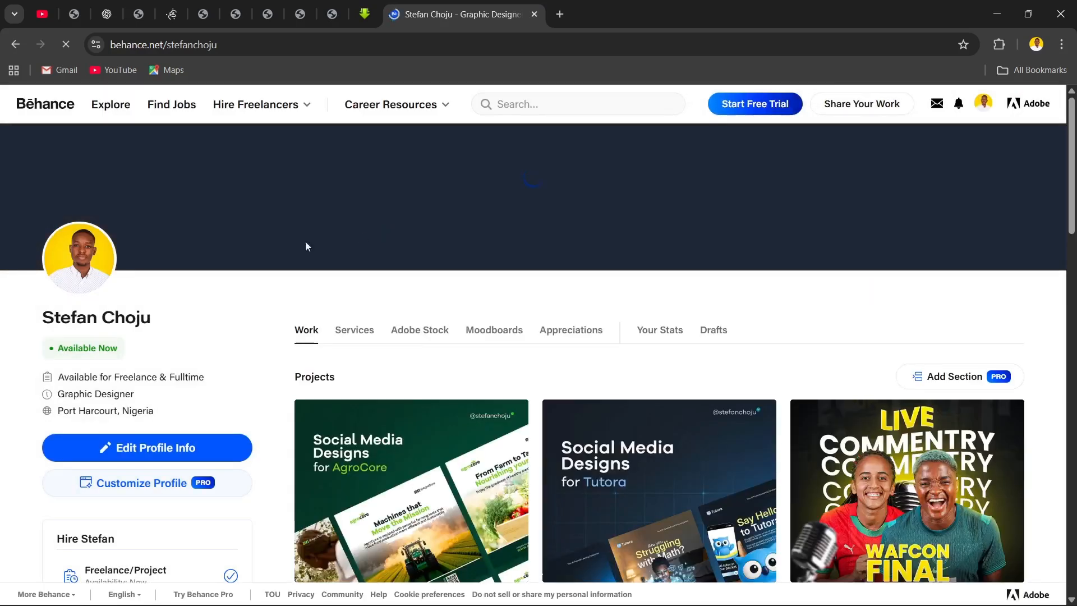
{"action": "scroll", "coordinate": [291, 247], "scroll_direction": "down", "scroll_amount": 1}
{"action": "scroll", "coordinate": [264, 254], "scroll_direction": "down", "scroll_amount": 5}
{"action": "scroll", "coordinate": [224, 251], "scroll_direction": "up", "scroll_amount": 5}
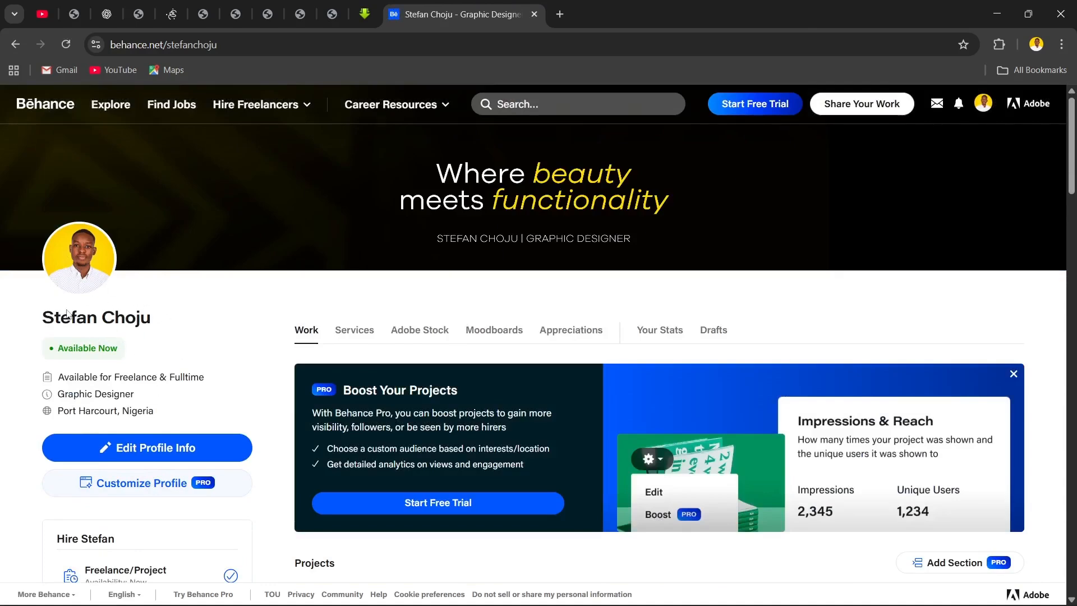
{"action": "scroll", "coordinate": [168, 328], "scroll_direction": "down", "scroll_amount": 1}
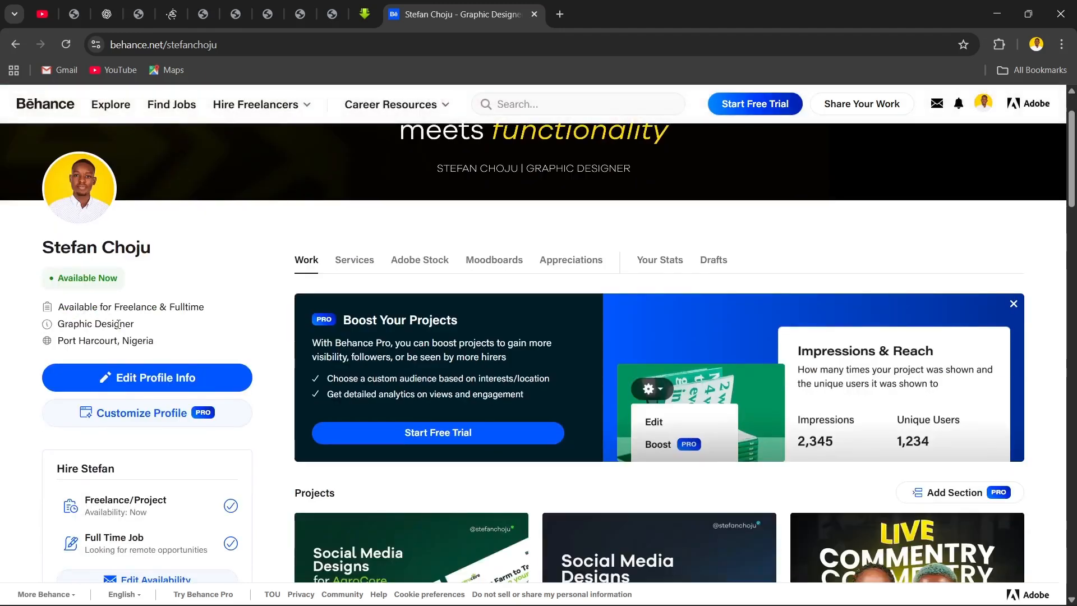
{"action": "scroll", "coordinate": [133, 314], "scroll_direction": "down", "scroll_amount": 1}
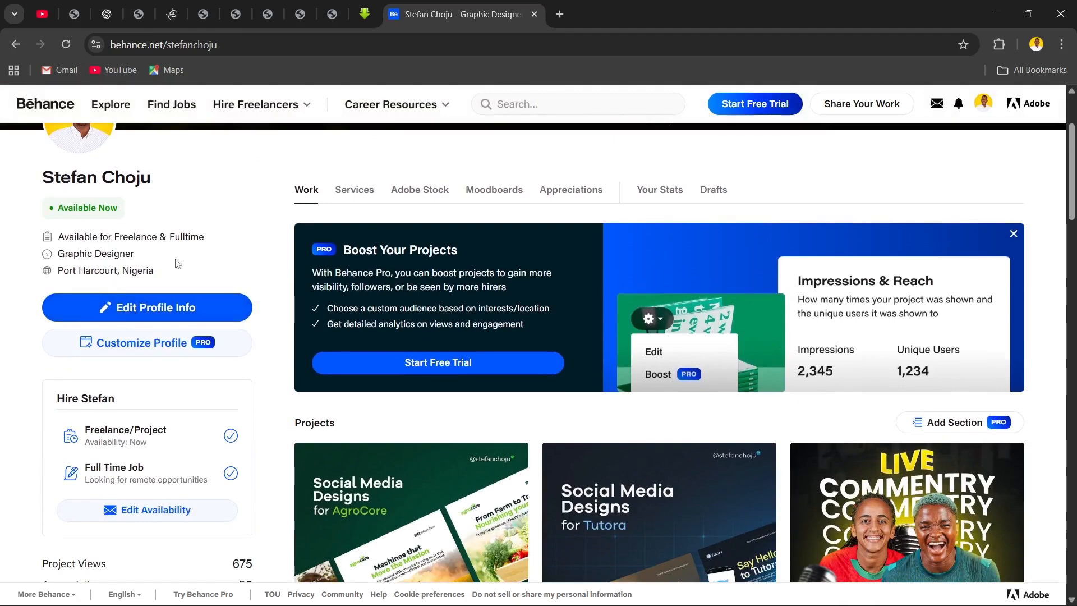
{"action": "scroll", "coordinate": [180, 259], "scroll_direction": "down", "scroll_amount": 1}
{"action": "left_click", "coordinate": [136, 241]}
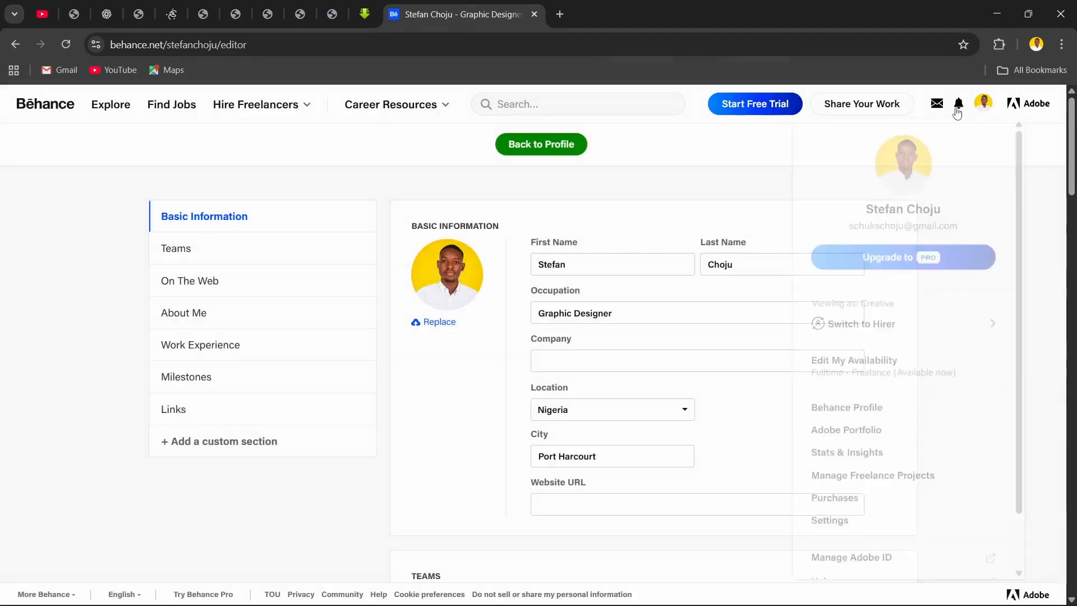
{"action": "left_click", "coordinate": [959, 103]}
{"action": "left_click", "coordinate": [1038, 210]}
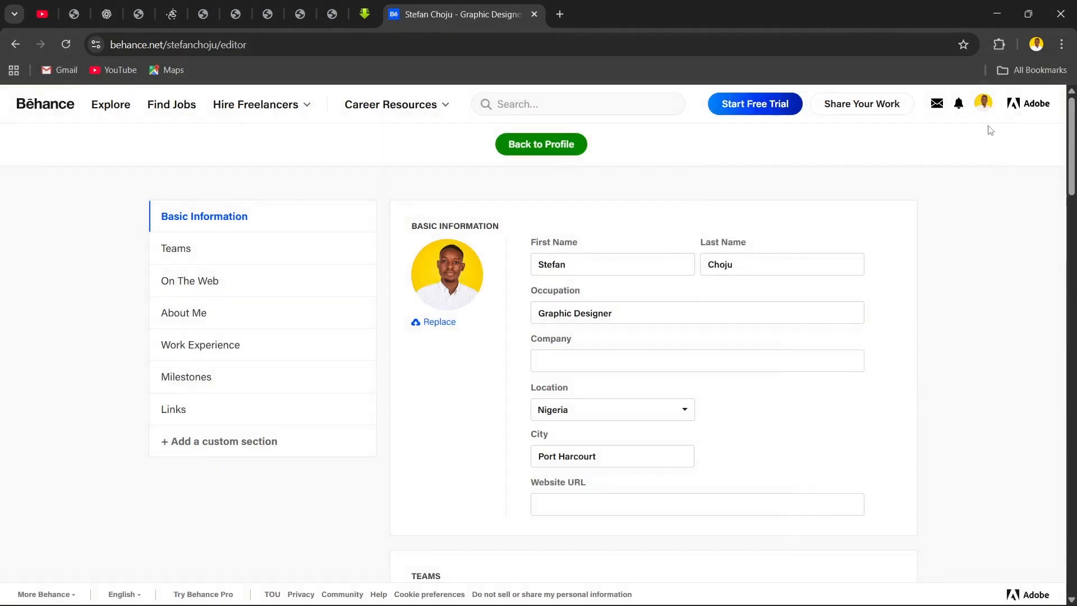
{"action": "left_click", "coordinate": [15, 45]}
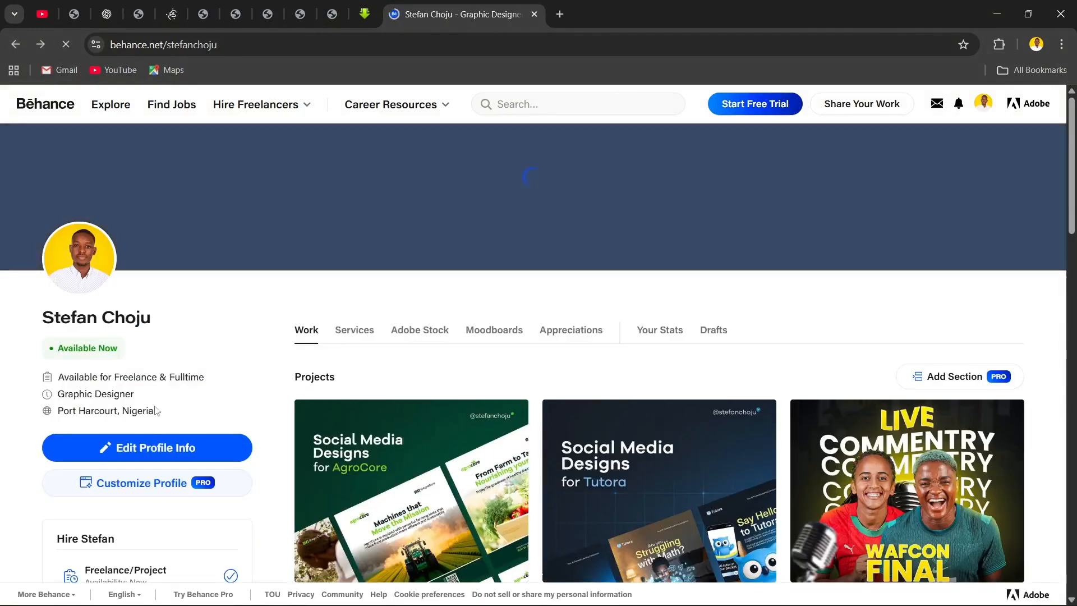
View the profile's Edit Availability settings for freelance projects and close them without changing anything.
{"action": "scroll", "coordinate": [145, 453], "scroll_direction": "down", "scroll_amount": 4}
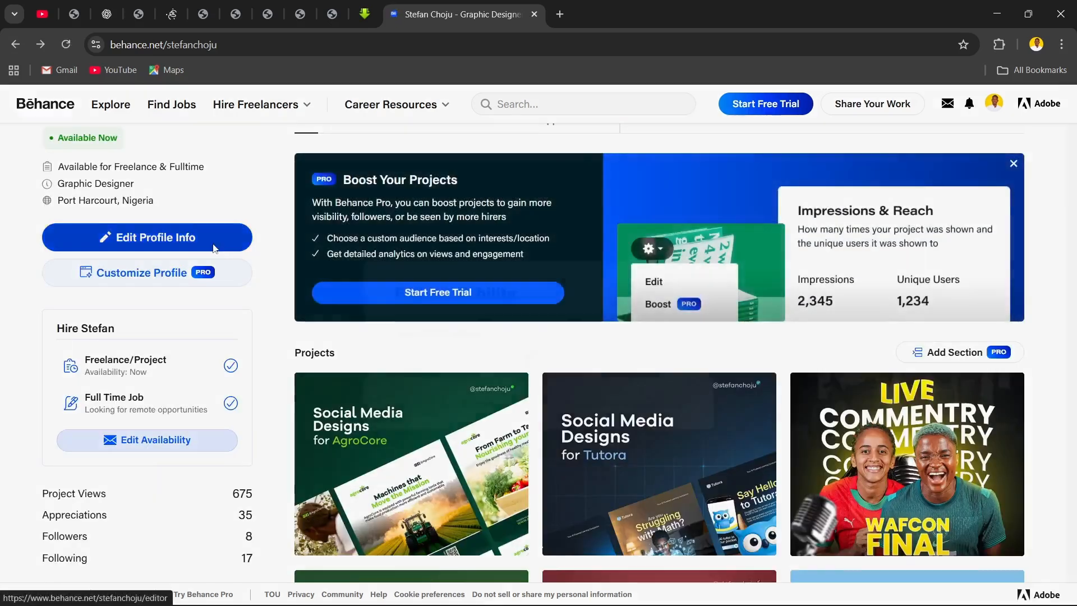
{"action": "left_click", "coordinate": [147, 439]}
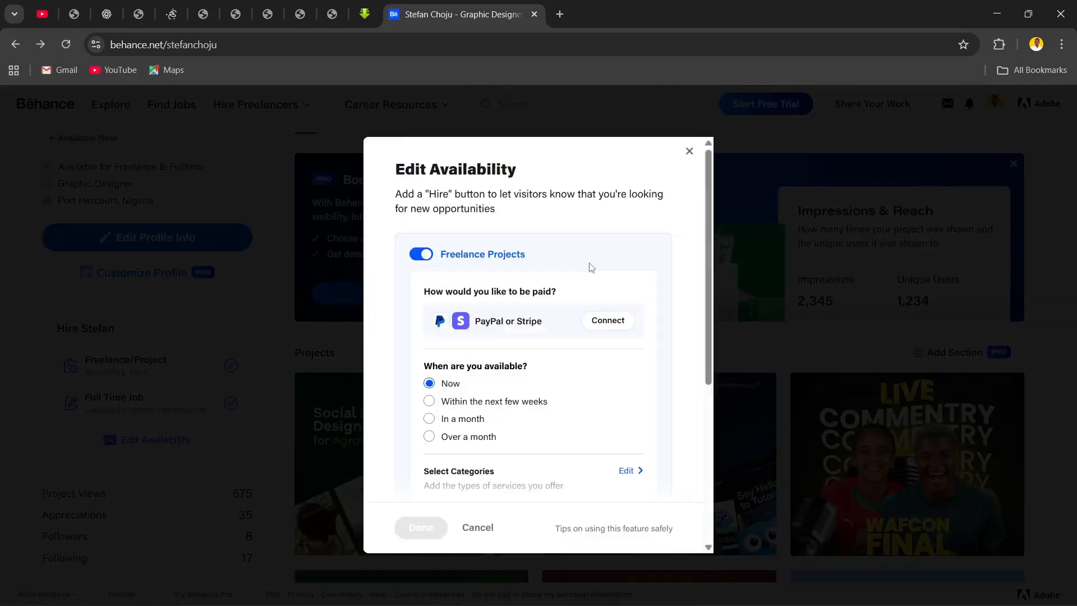
{"action": "left_click", "coordinate": [689, 155]}
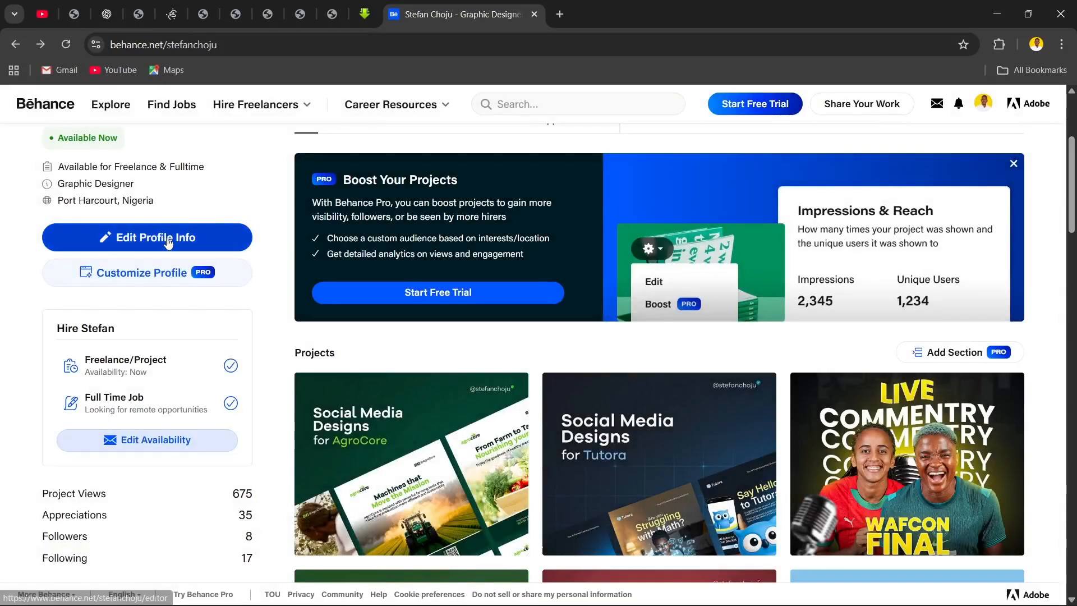
Open the profile info editor and review the Basic Information fields, from name and occupation to website URL.
{"action": "left_click", "coordinate": [185, 242]}
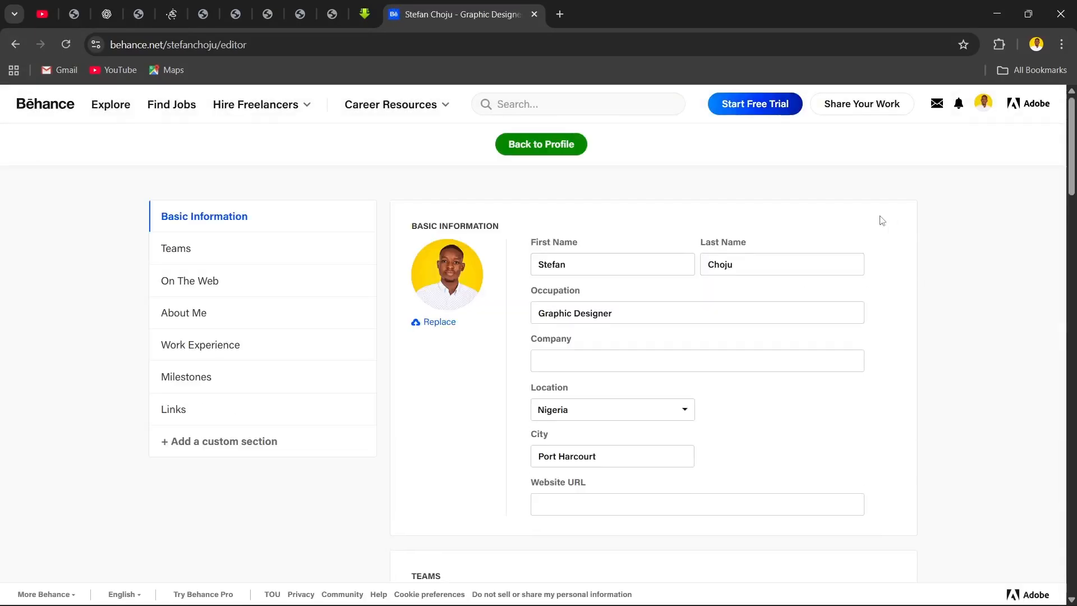
{"action": "scroll", "coordinate": [757, 246], "scroll_direction": "down", "scroll_amount": 3}
{"action": "scroll", "coordinate": [738, 258], "scroll_direction": "up", "scroll_amount": 1}
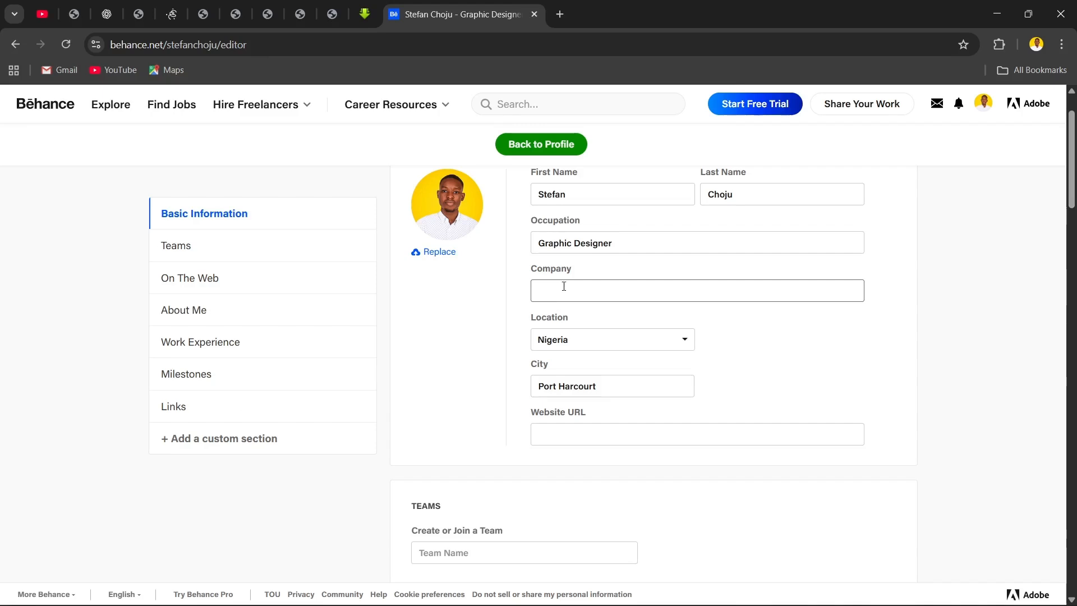
{"action": "scroll", "coordinate": [597, 309], "scroll_direction": "down", "scroll_amount": 1}
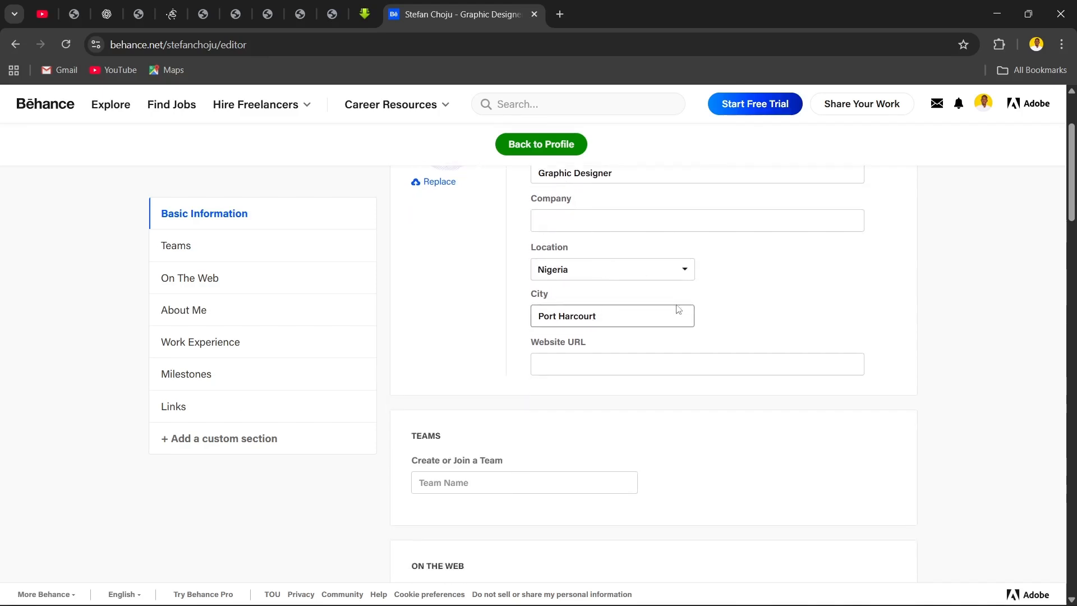
{"action": "scroll", "coordinate": [667, 308], "scroll_direction": "down", "scroll_amount": 1}
{"action": "scroll", "coordinate": [608, 291], "scroll_direction": "down", "scroll_amount": 1}
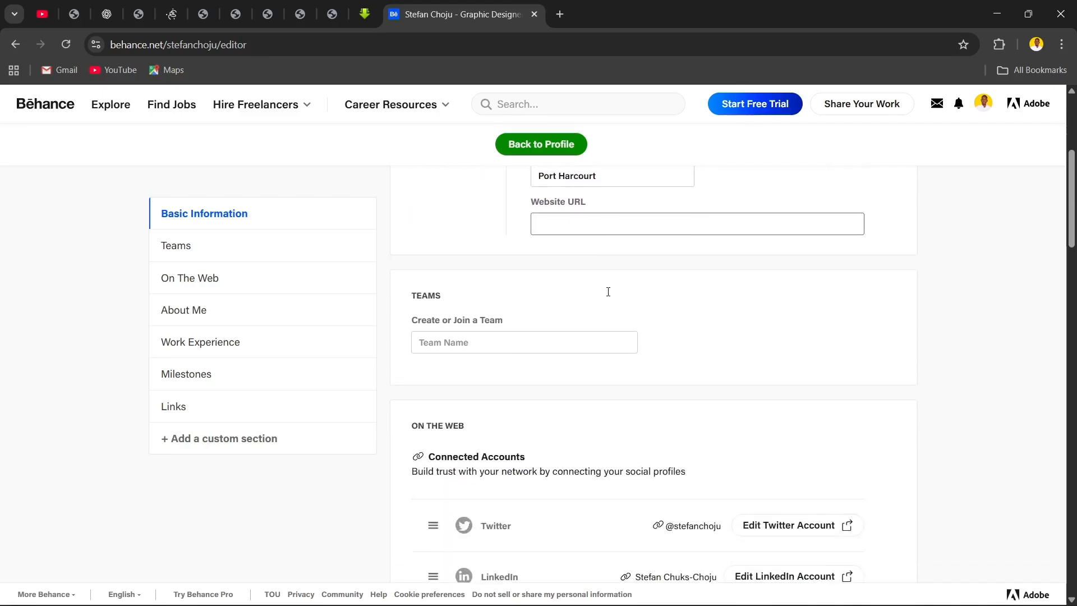
Review the Teams section and the connected accounts and other social profiles under On The Web.
{"action": "scroll", "coordinate": [504, 252], "scroll_direction": "down", "scroll_amount": 2}
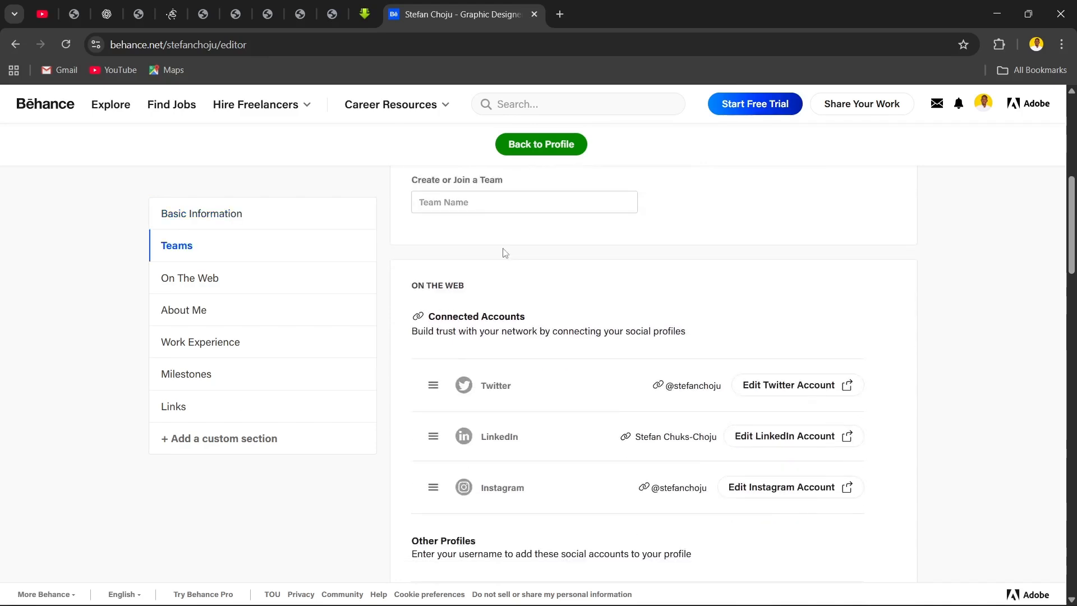
{"action": "scroll", "coordinate": [503, 250], "scroll_direction": "up", "scroll_amount": 1}
{"action": "scroll", "coordinate": [504, 253], "scroll_direction": "down", "scroll_amount": 1}
{"action": "scroll", "coordinate": [483, 254], "scroll_direction": "up", "scroll_amount": 1}
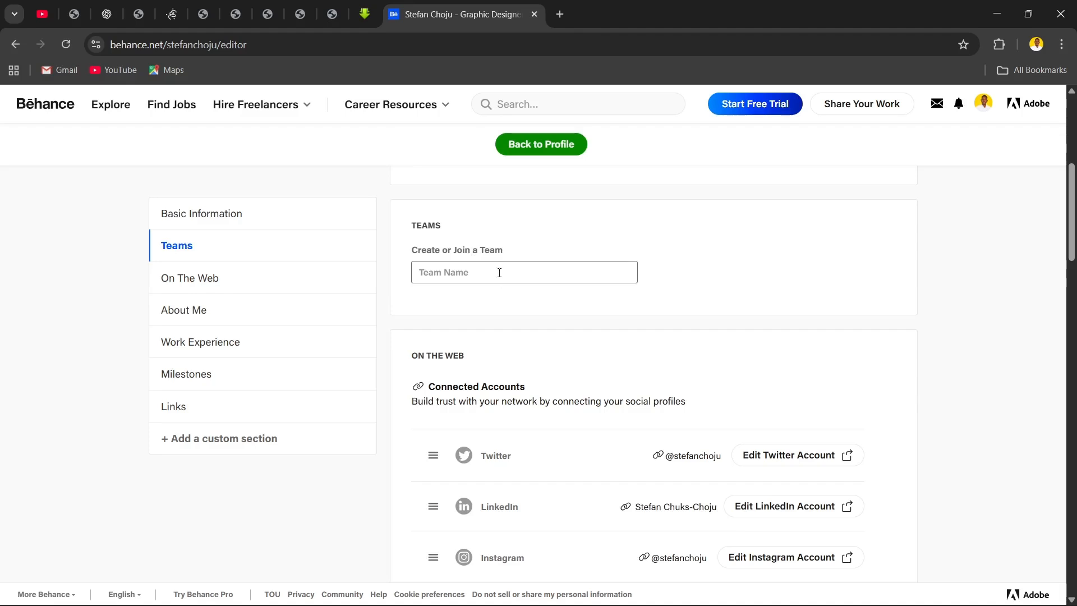
{"action": "scroll", "coordinate": [484, 264], "scroll_direction": "down", "scroll_amount": 1}
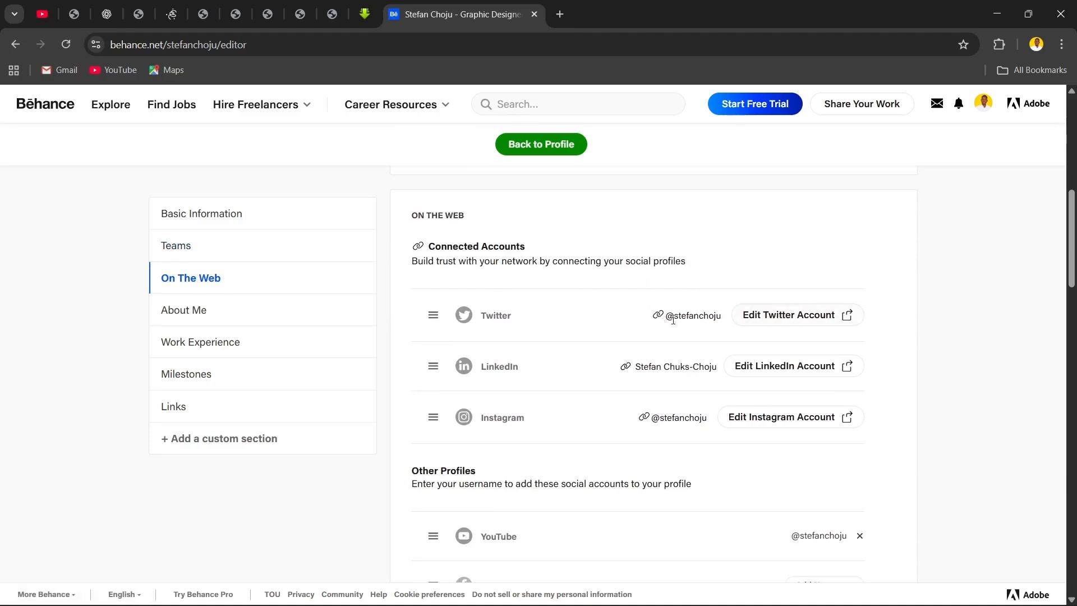
{"action": "scroll", "coordinate": [566, 345], "scroll_direction": "down", "scroll_amount": 2}
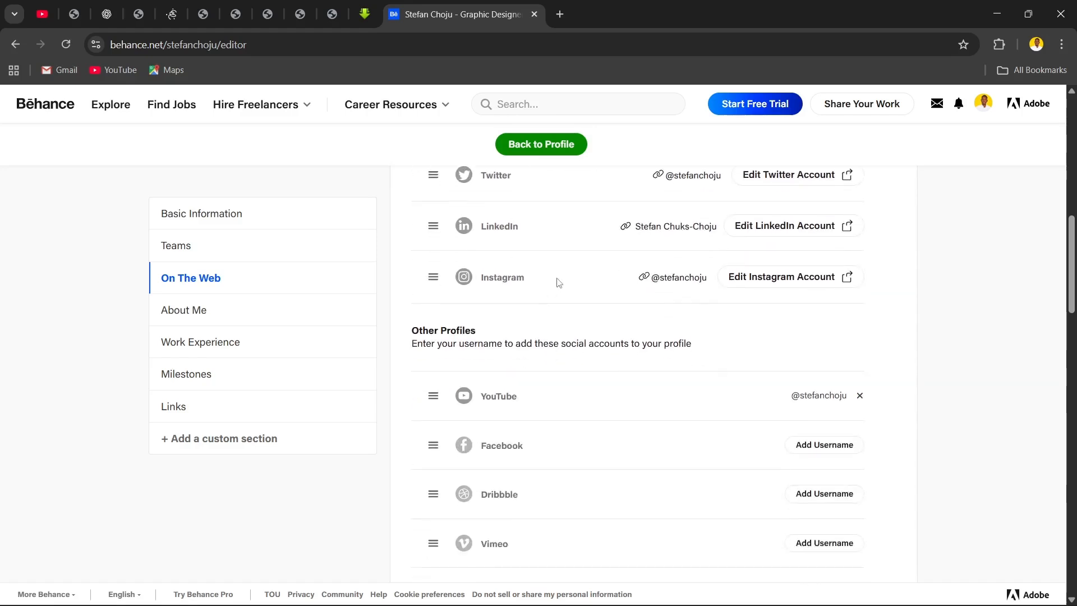
{"action": "scroll", "coordinate": [558, 282], "scroll_direction": "down", "scroll_amount": 1}
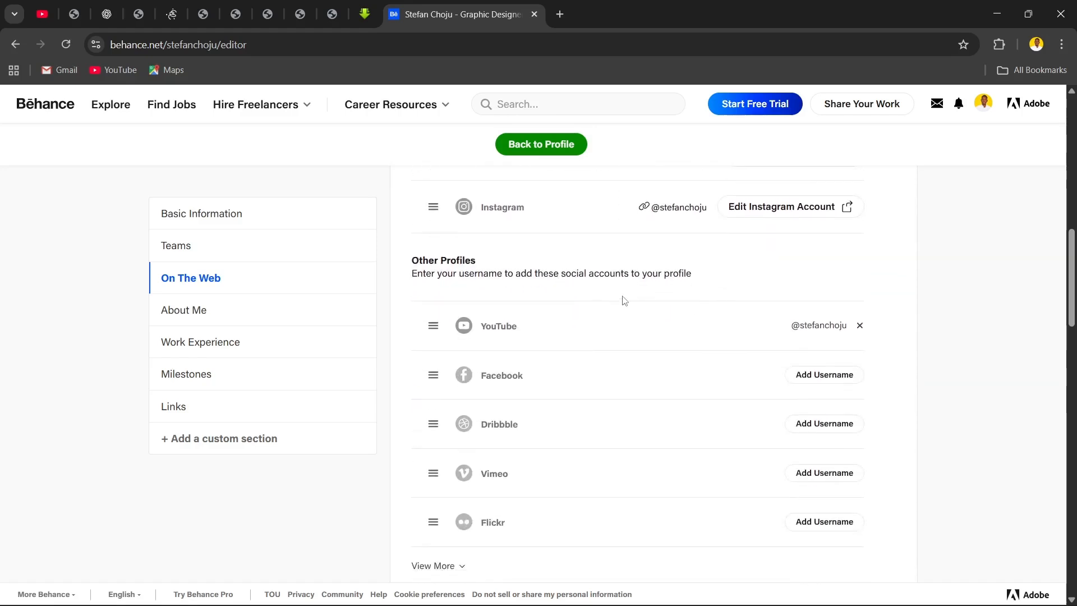
{"action": "scroll", "coordinate": [625, 301], "scroll_direction": "down", "scroll_amount": 1}
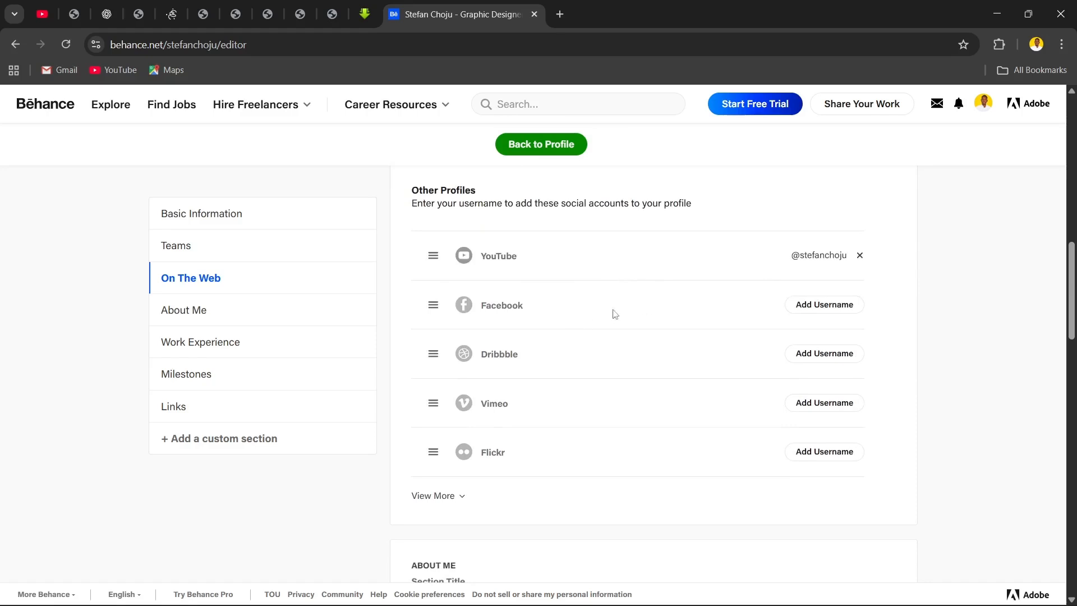
Review the About Me, Work Experience, Milestones and Links sections of the profile editor, through to the custom section option.
{"action": "scroll", "coordinate": [534, 298], "scroll_direction": "down", "scroll_amount": 5}
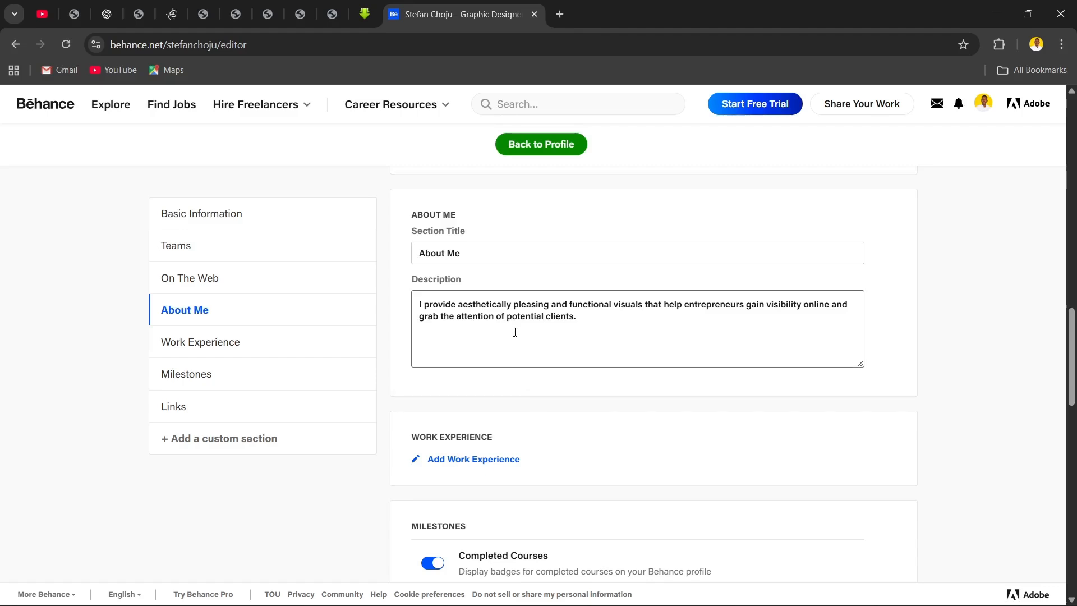
{"action": "scroll", "coordinate": [515, 332], "scroll_direction": "down", "scroll_amount": 3}
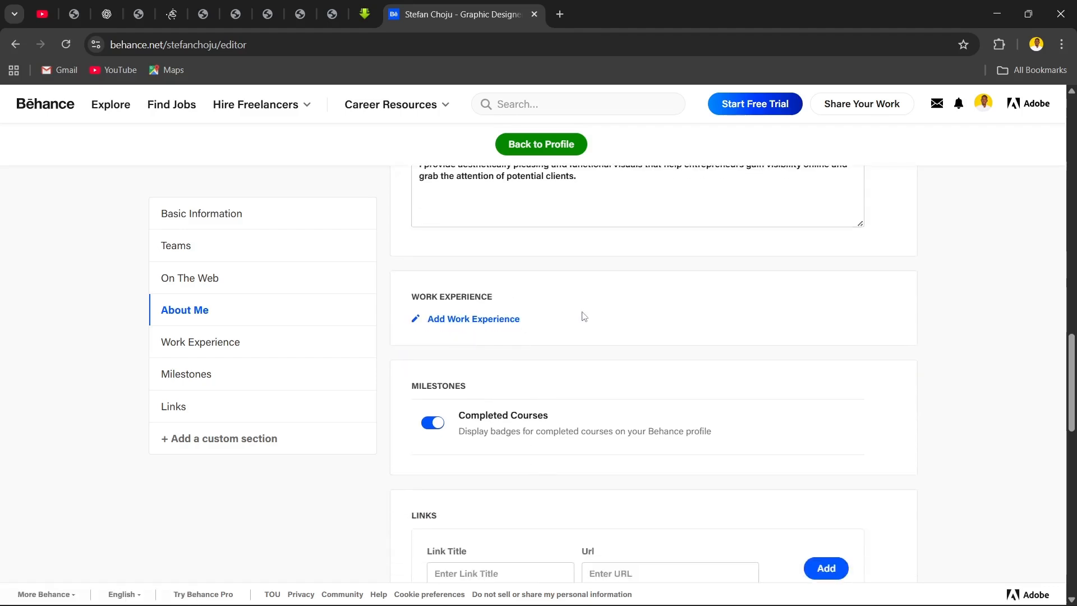
{"action": "scroll", "coordinate": [583, 317], "scroll_direction": "down", "scroll_amount": 1}
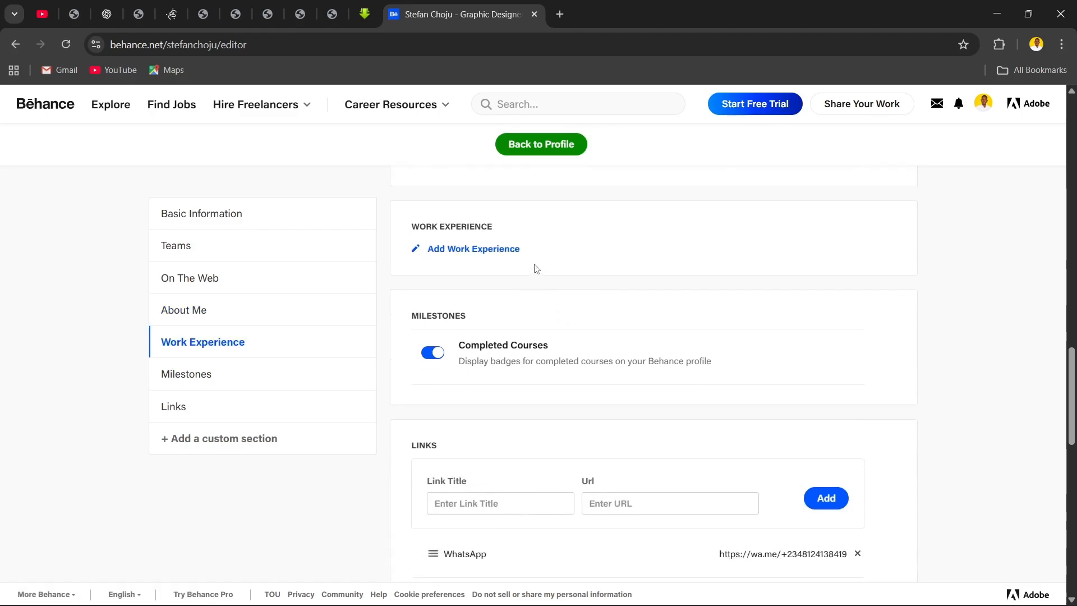
{"action": "scroll", "coordinate": [555, 265], "scroll_direction": "down", "scroll_amount": 2}
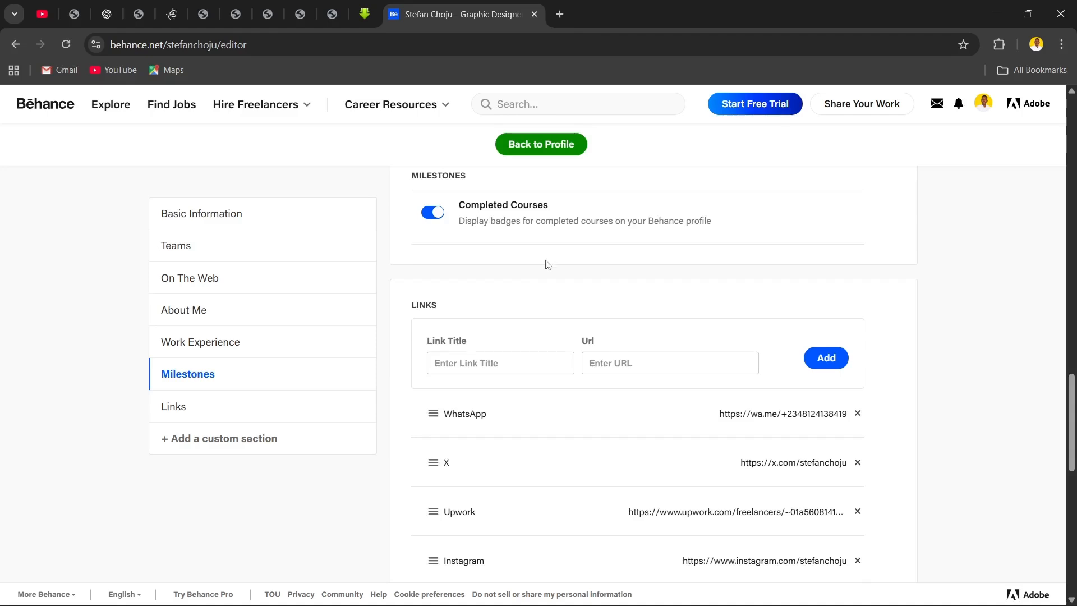
{"action": "scroll", "coordinate": [521, 280], "scroll_direction": "down", "scroll_amount": 1}
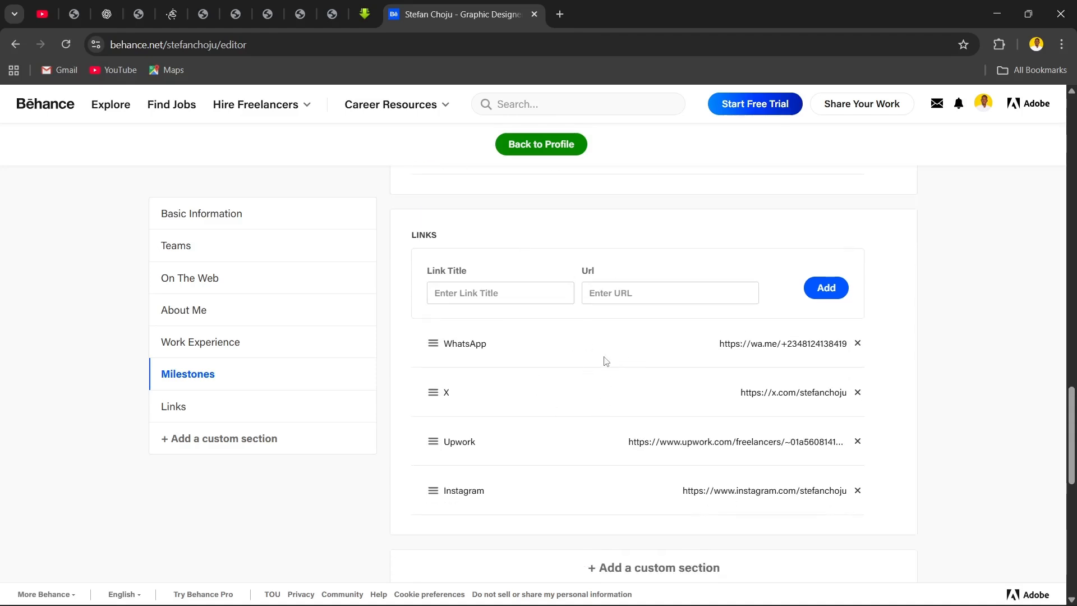
{"action": "scroll", "coordinate": [603, 356], "scroll_direction": "down", "scroll_amount": 4}
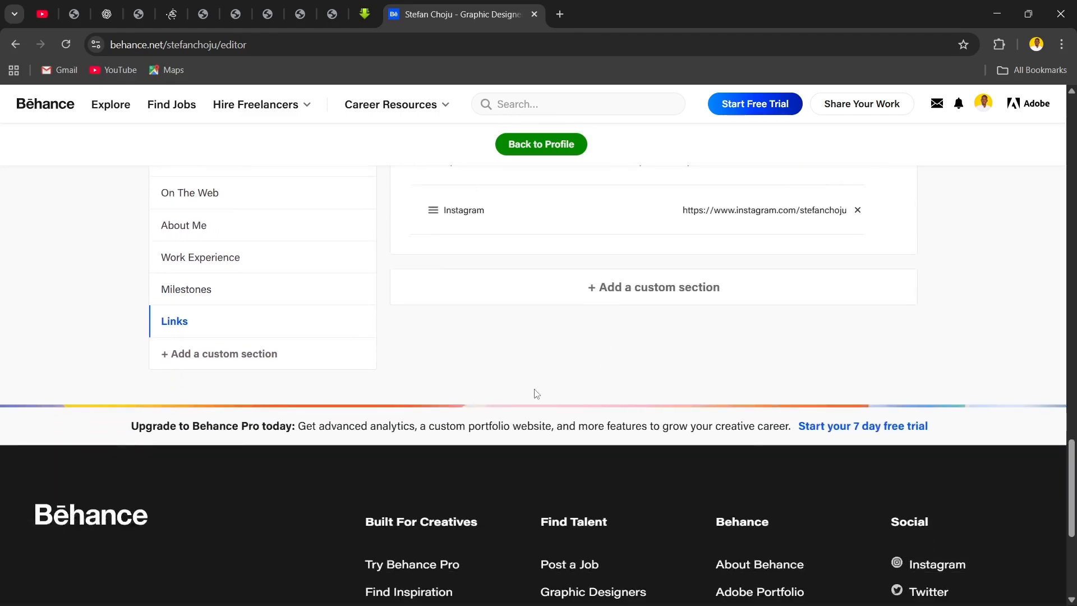
{"action": "scroll", "coordinate": [536, 393], "scroll_direction": "up", "scroll_amount": 2}
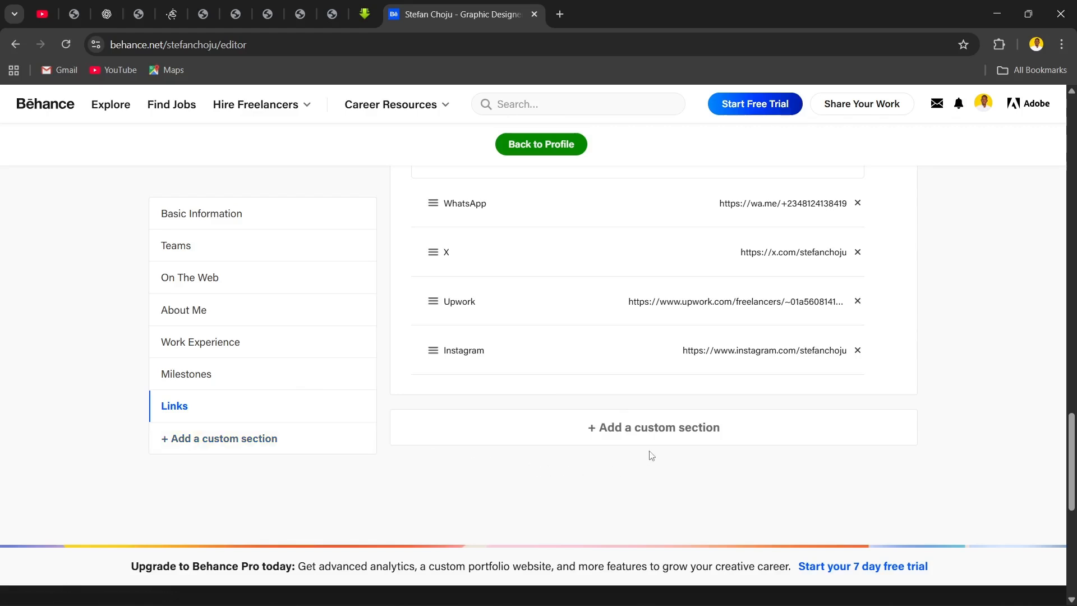
Open the file picker for replacing the profile photo, cancel it without choosing a file, and return to the profile page.
{"action": "scroll", "coordinate": [651, 455], "scroll_direction": "up", "scroll_amount": 15}
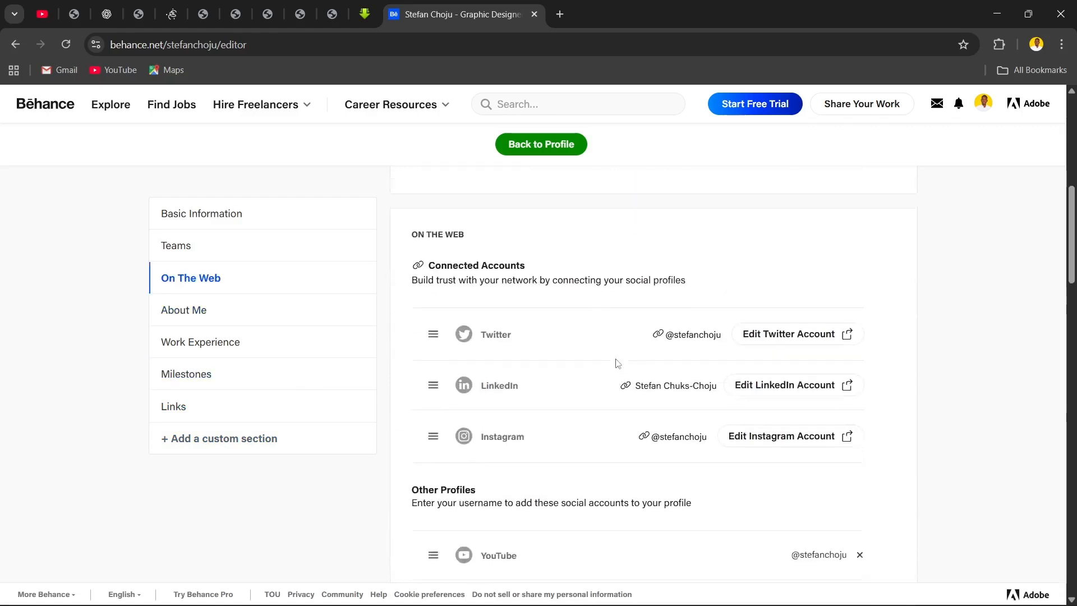
{"action": "scroll", "coordinate": [617, 363], "scroll_direction": "up", "scroll_amount": 8}
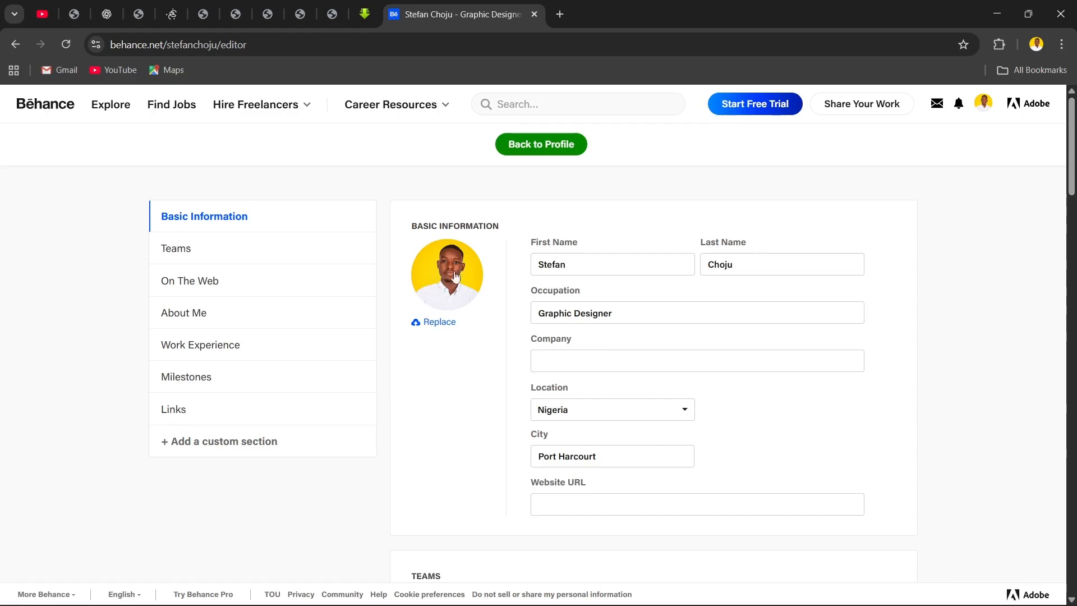
{"action": "left_click", "coordinate": [446, 277]}
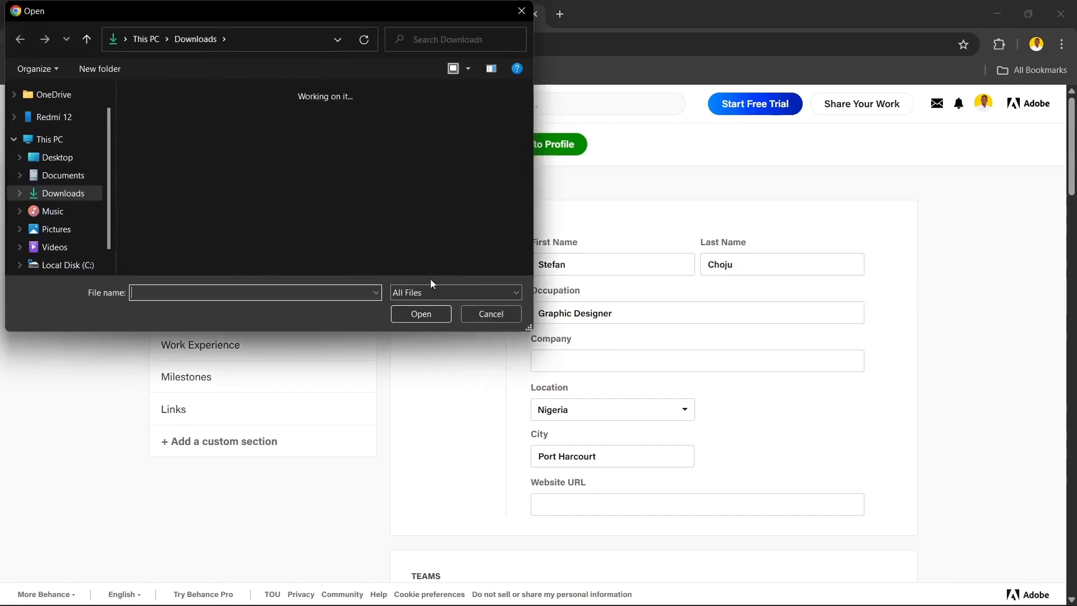
{"action": "left_click", "coordinate": [473, 314]}
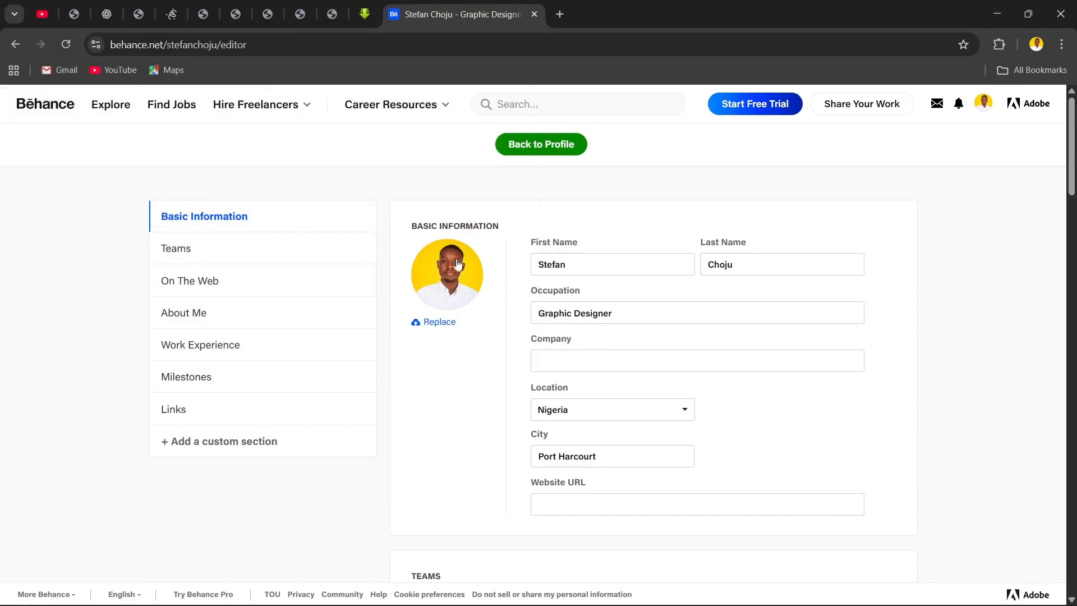
{"action": "left_click", "coordinate": [524, 149]}
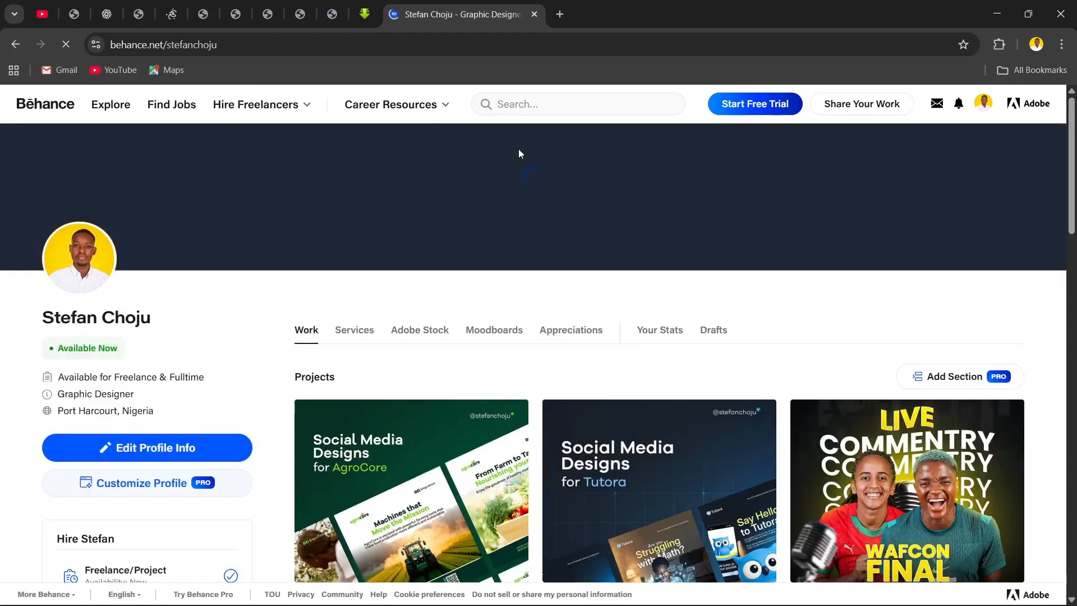
In the Edit Availability settings, switch Full Time Job off and back on, and close the dialog without saving.
{"action": "scroll", "coordinate": [141, 241], "scroll_direction": "down", "scroll_amount": 5}
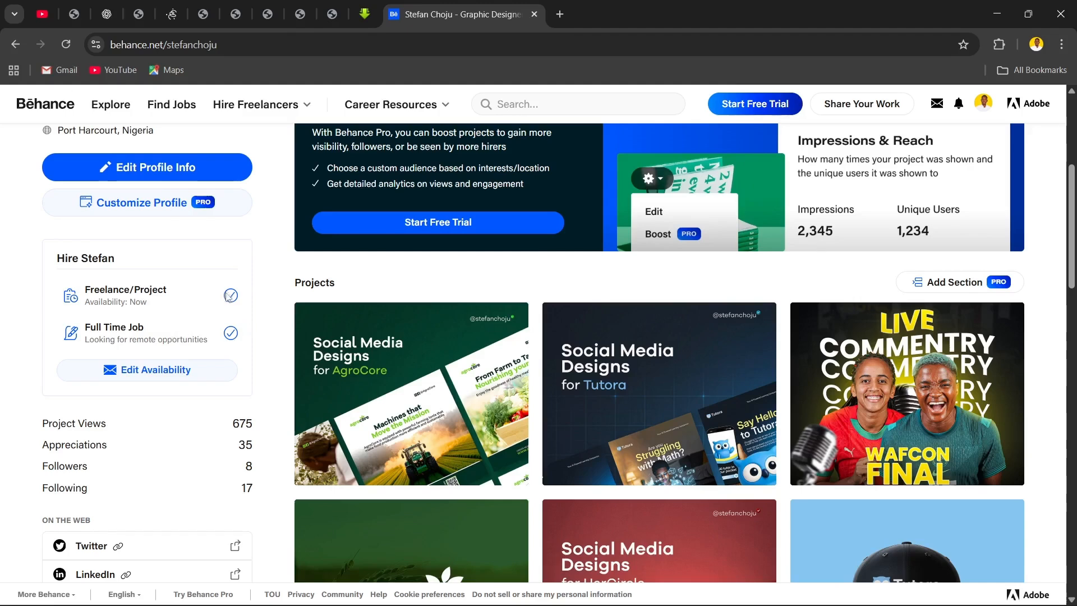
{"action": "left_click", "coordinate": [192, 371]}
{"action": "scroll", "coordinate": [424, 277], "scroll_direction": "down", "scroll_amount": 5}
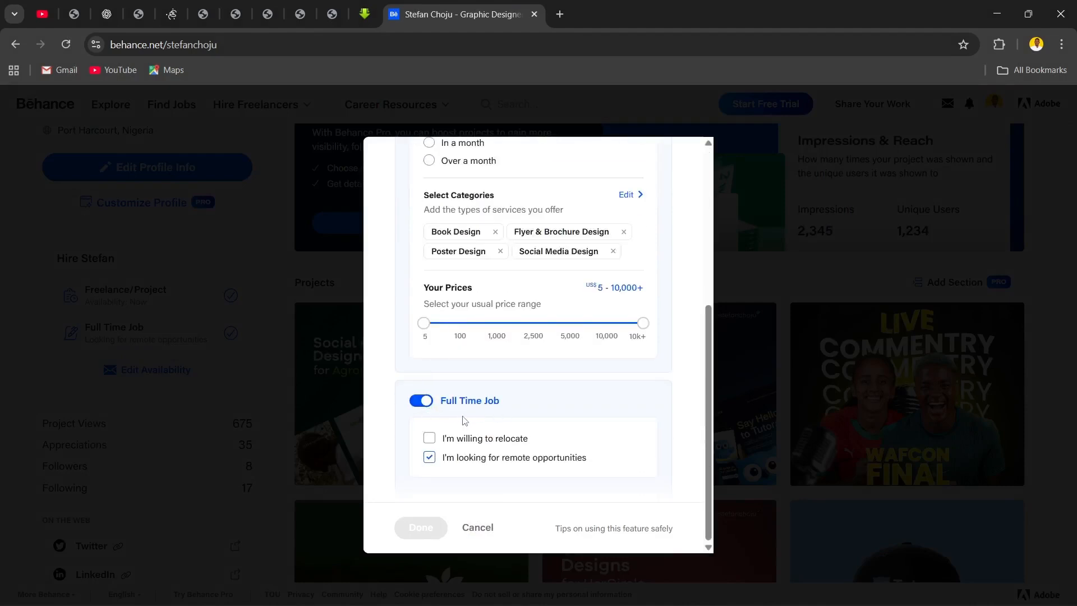
{"action": "left_click", "coordinate": [419, 400]}
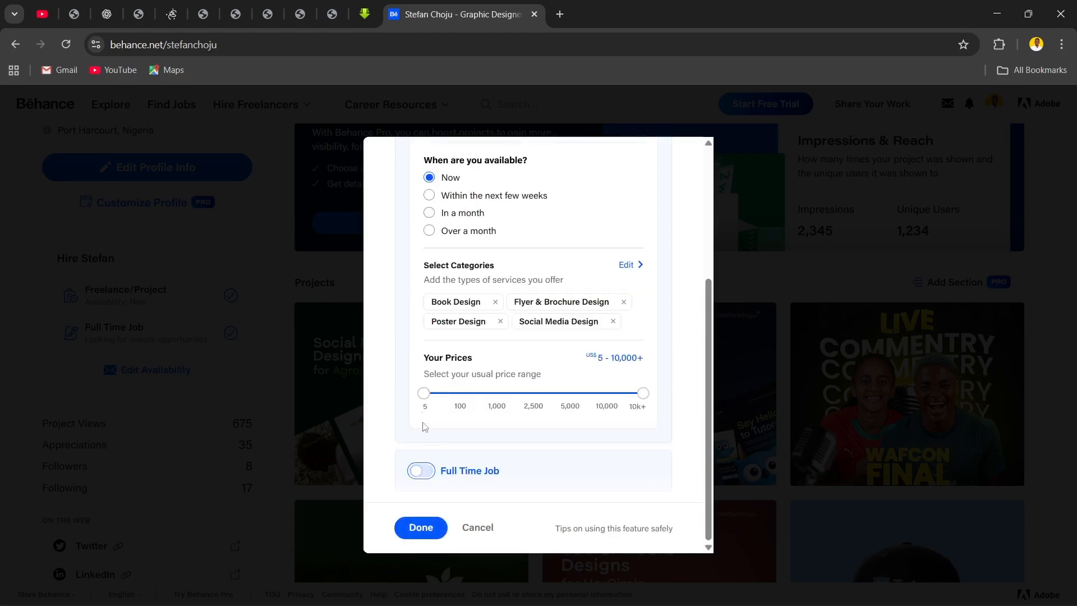
{"action": "left_click", "coordinate": [421, 471]}
{"action": "scroll", "coordinate": [435, 404], "scroll_direction": "up", "scroll_amount": 5}
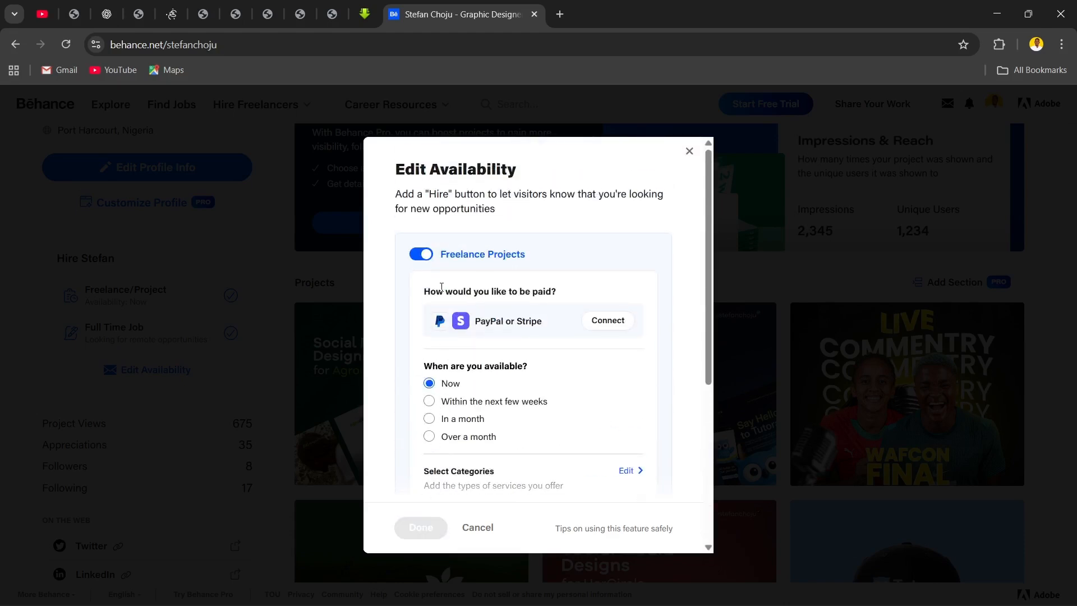
{"action": "scroll", "coordinate": [504, 320], "scroll_direction": "down", "scroll_amount": 5}
{"action": "scroll", "coordinate": [513, 457], "scroll_direction": "up", "scroll_amount": 5}
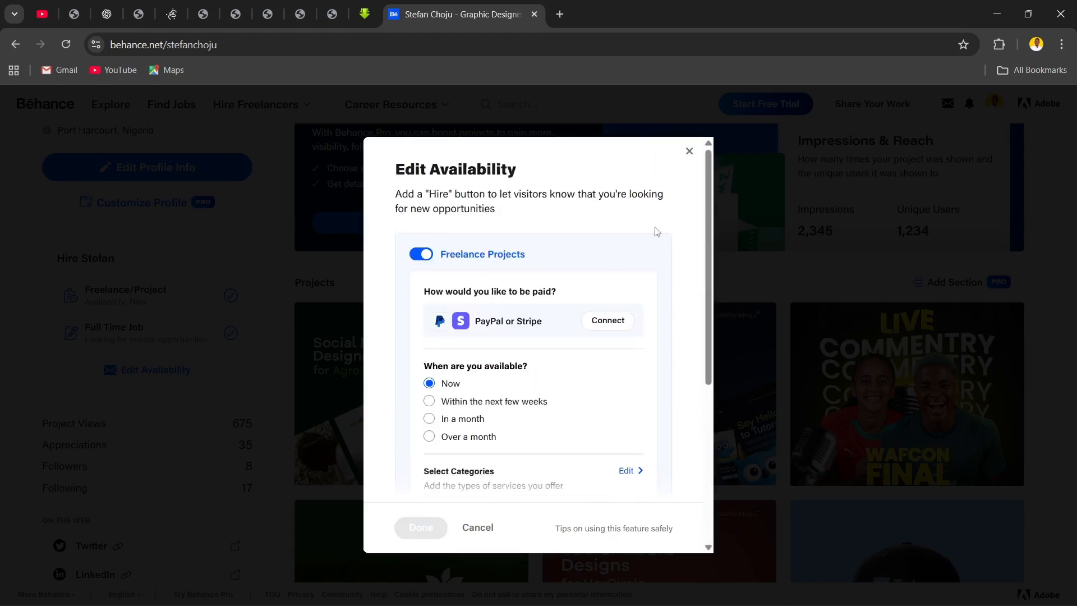
{"action": "left_click", "coordinate": [689, 151]}
Look over the On The Web accounts, Links and About Me text displayed on the profile page.
{"action": "scroll", "coordinate": [203, 307], "scroll_direction": "down", "scroll_amount": 5}
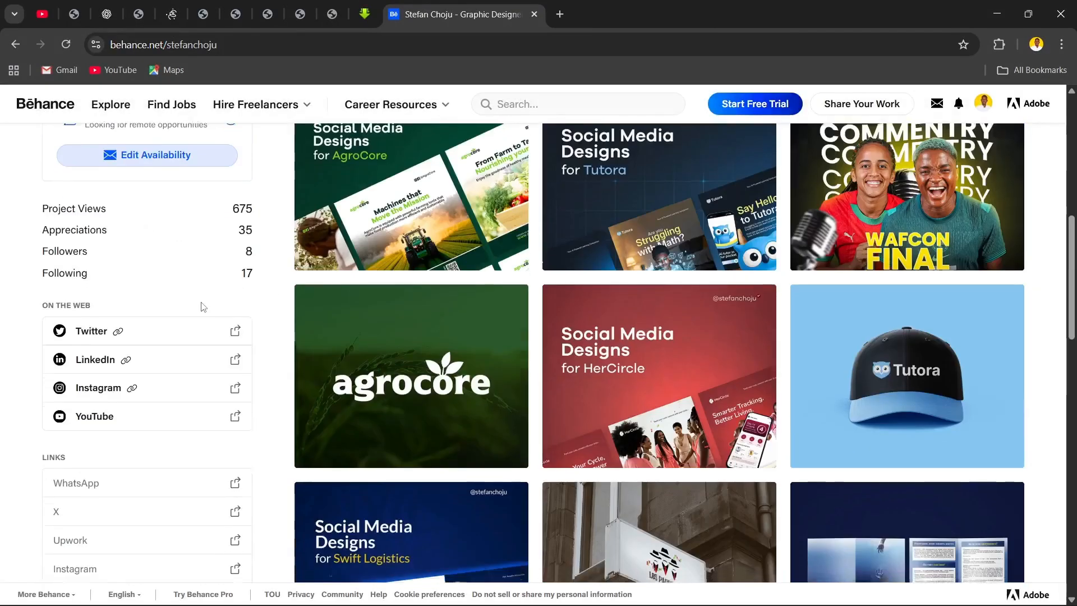
{"action": "scroll", "coordinate": [202, 307], "scroll_direction": "down", "scroll_amount": 5}
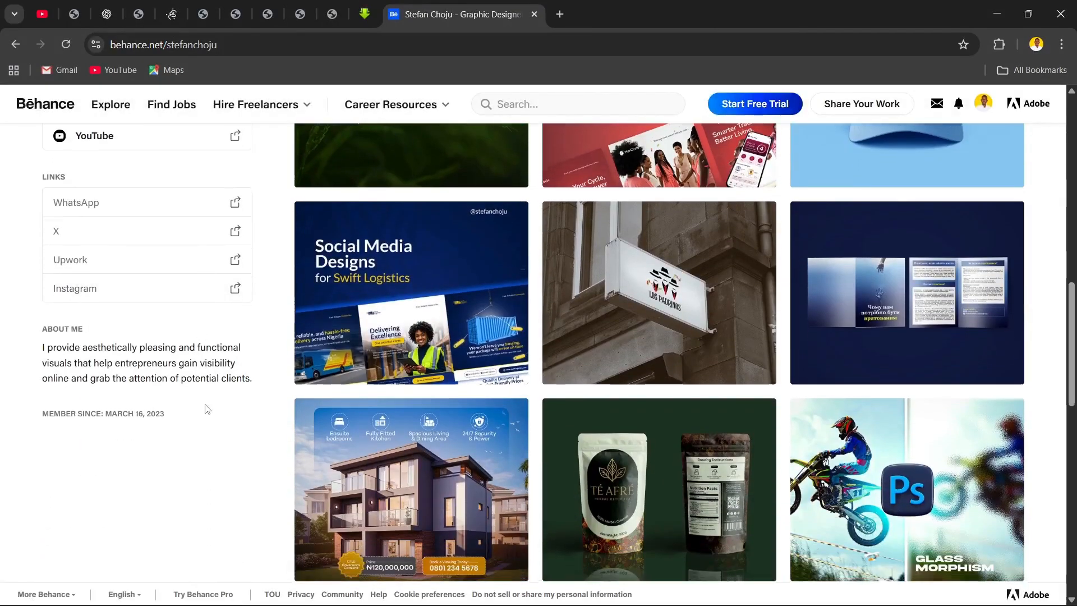
{"action": "scroll", "coordinate": [202, 398], "scroll_direction": "up", "scroll_amount": 15}
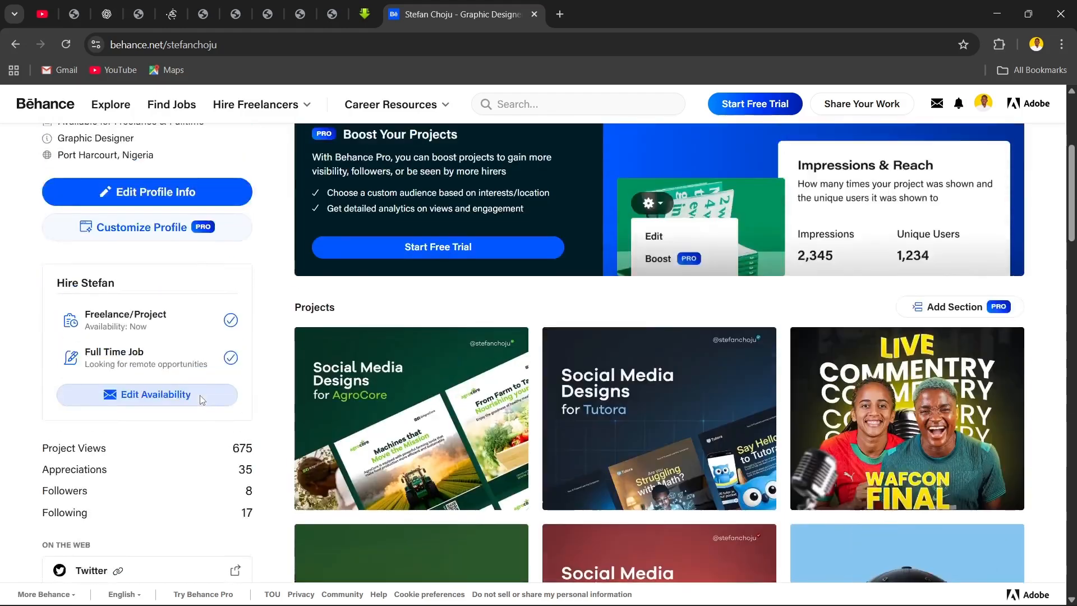
Dismiss the Boost Your Projects banner and browse the profile's project grid.
{"action": "scroll", "coordinate": [218, 331], "scroll_direction": "down", "scroll_amount": 1}
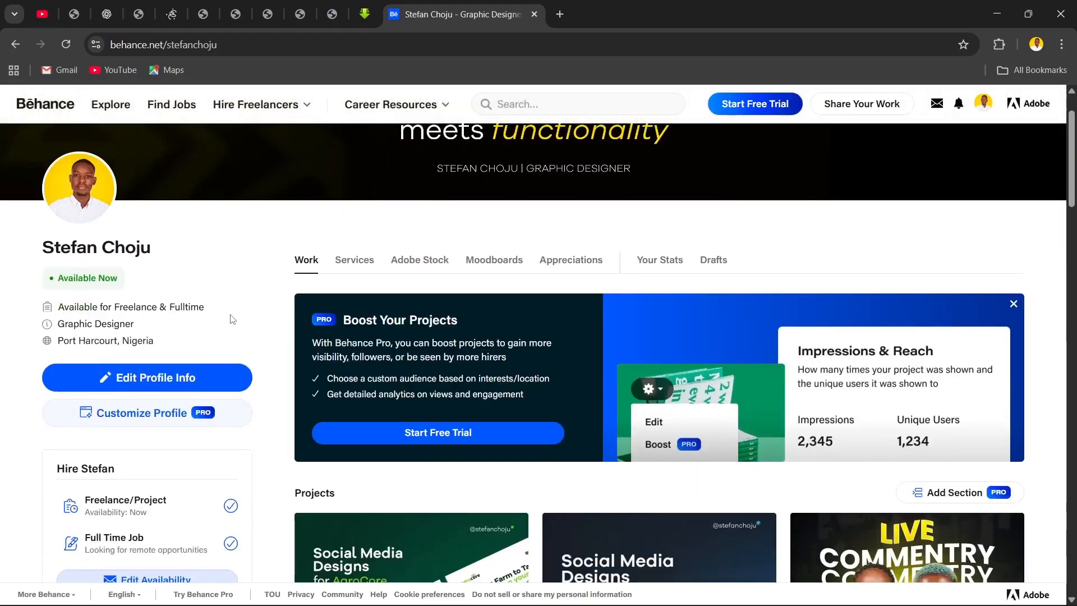
{"action": "left_click", "coordinate": [1013, 304]}
{"action": "scroll", "coordinate": [822, 303], "scroll_direction": "down", "scroll_amount": 2}
{"action": "scroll", "coordinate": [822, 303], "scroll_direction": "down", "scroll_amount": 10}
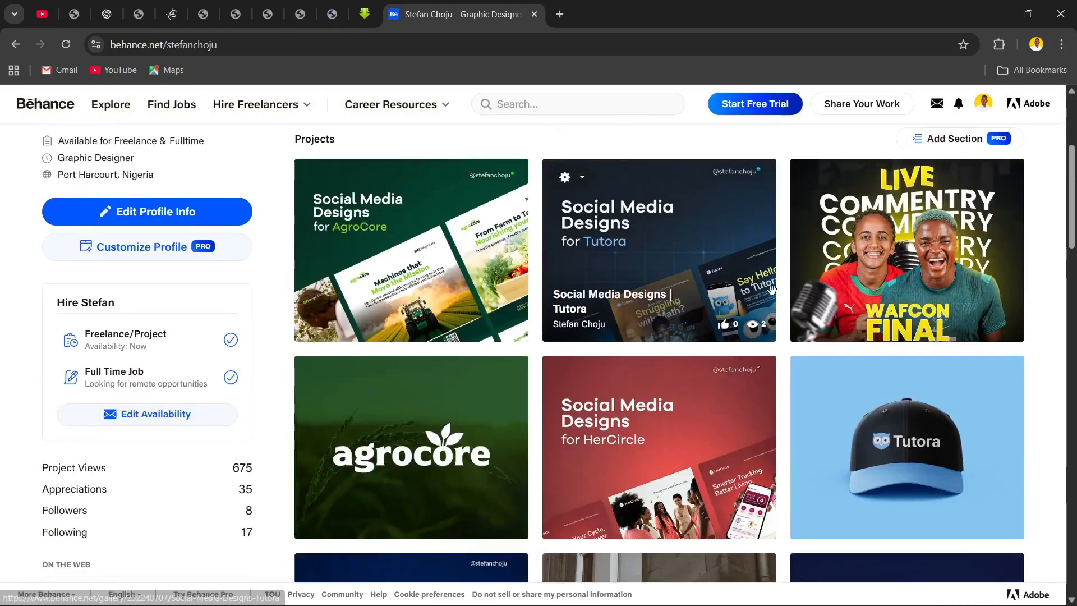
{"action": "scroll", "coordinate": [768, 282], "scroll_direction": "down", "scroll_amount": 10}
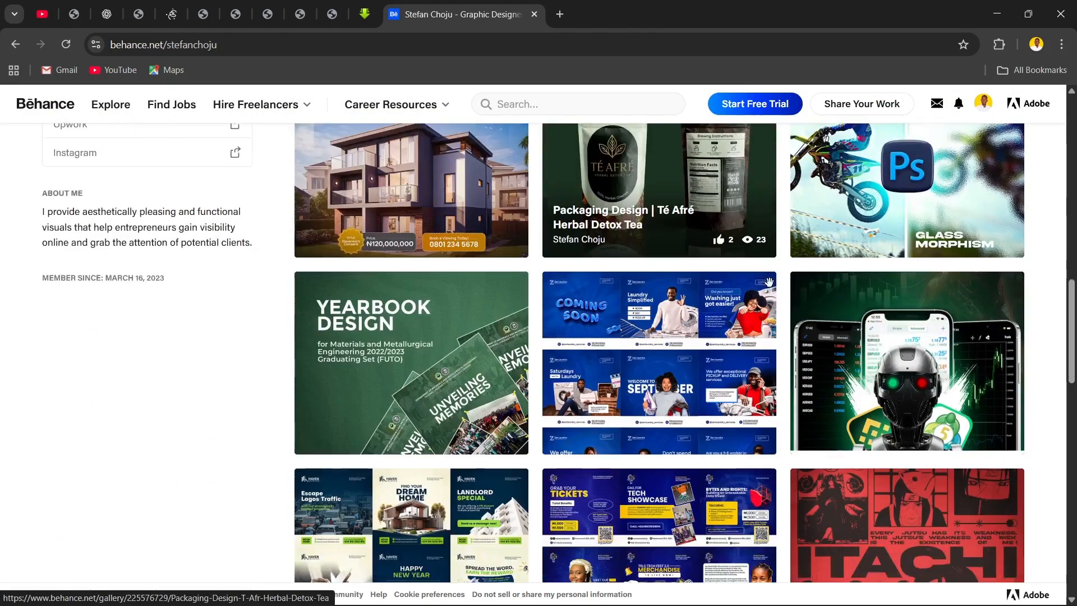
{"action": "scroll", "coordinate": [835, 439], "scroll_direction": "down", "scroll_amount": 3}
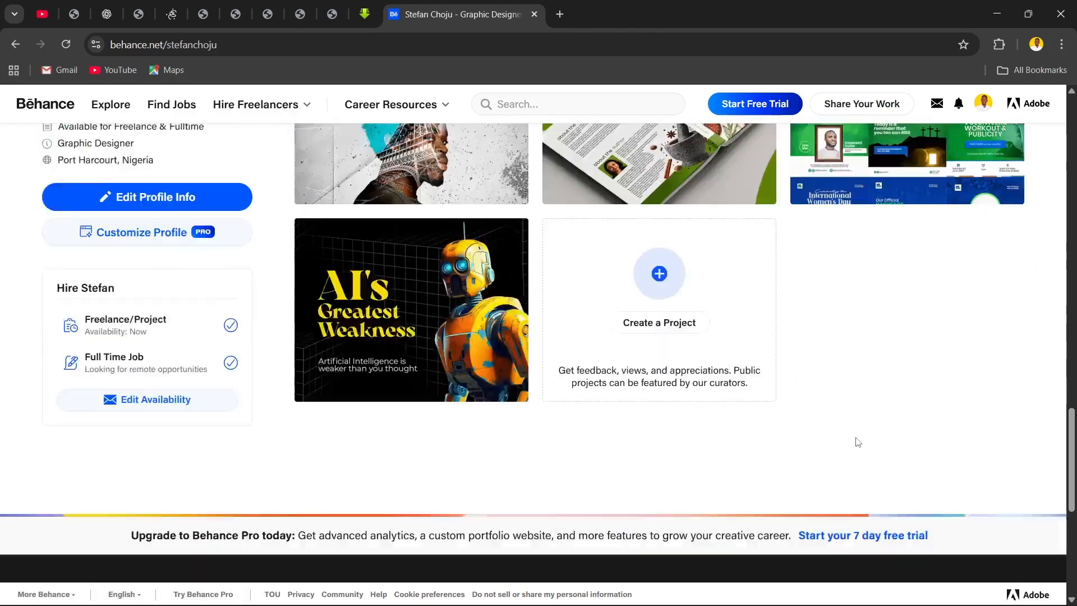
{"action": "scroll", "coordinate": [841, 422], "scroll_direction": "up", "scroll_amount": 5}
{"action": "scroll", "coordinate": [839, 413], "scroll_direction": "up", "scroll_amount": 20}
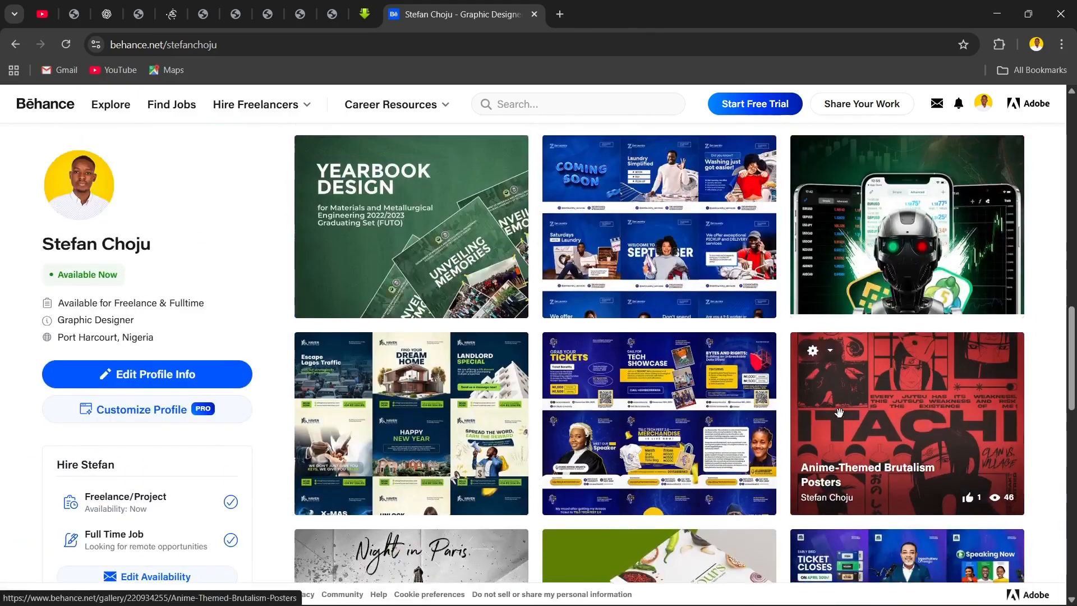
{"action": "scroll", "coordinate": [820, 339], "scroll_direction": "up", "scroll_amount": 3}
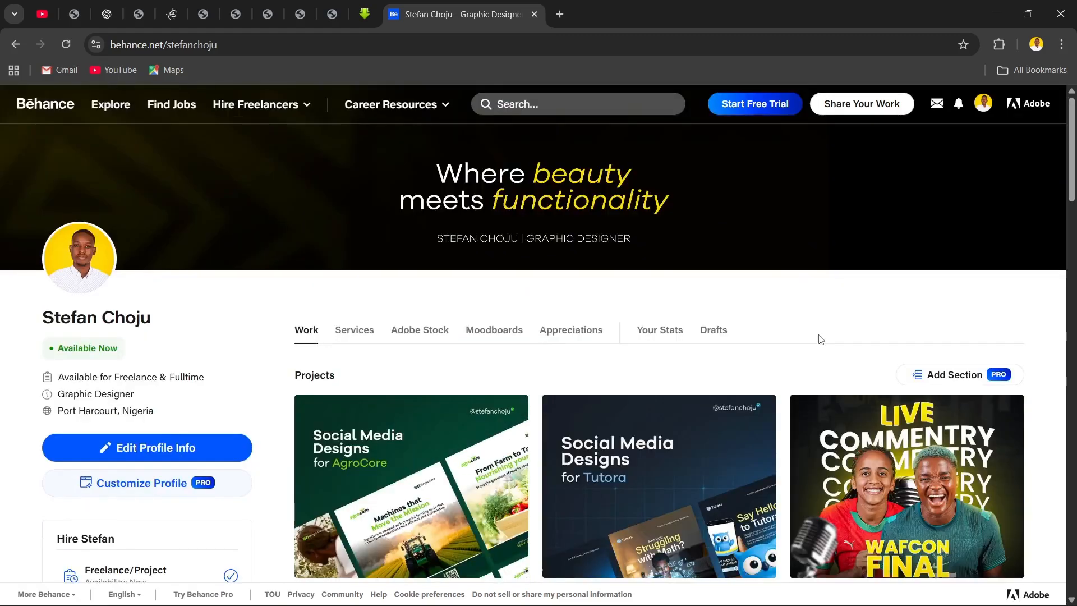
{"action": "scroll", "coordinate": [818, 337], "scroll_direction": "down", "scroll_amount": 20}
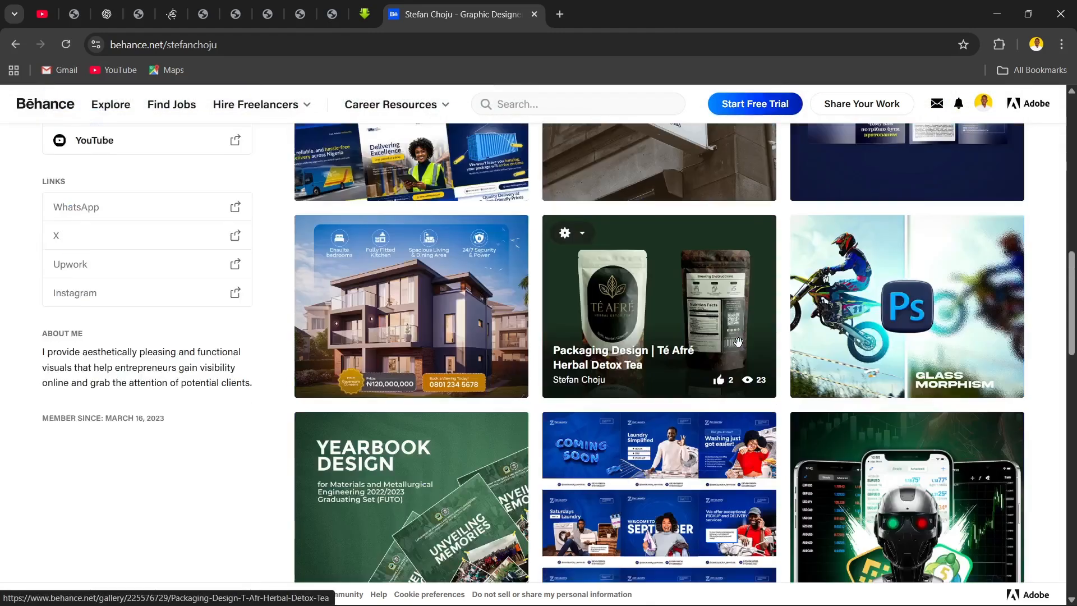
Start creating a new project from the end of the project grid and look over the editor's content types and tools.
{"action": "scroll", "coordinate": [839, 339], "scroll_direction": "up", "scroll_amount": 3}
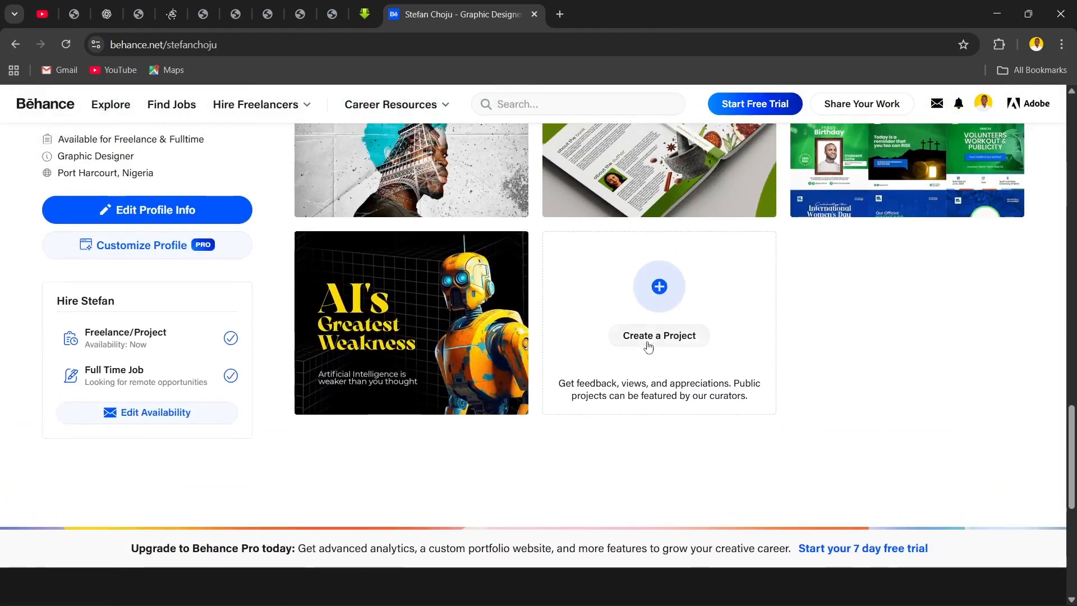
{"action": "left_click", "coordinate": [676, 336]}
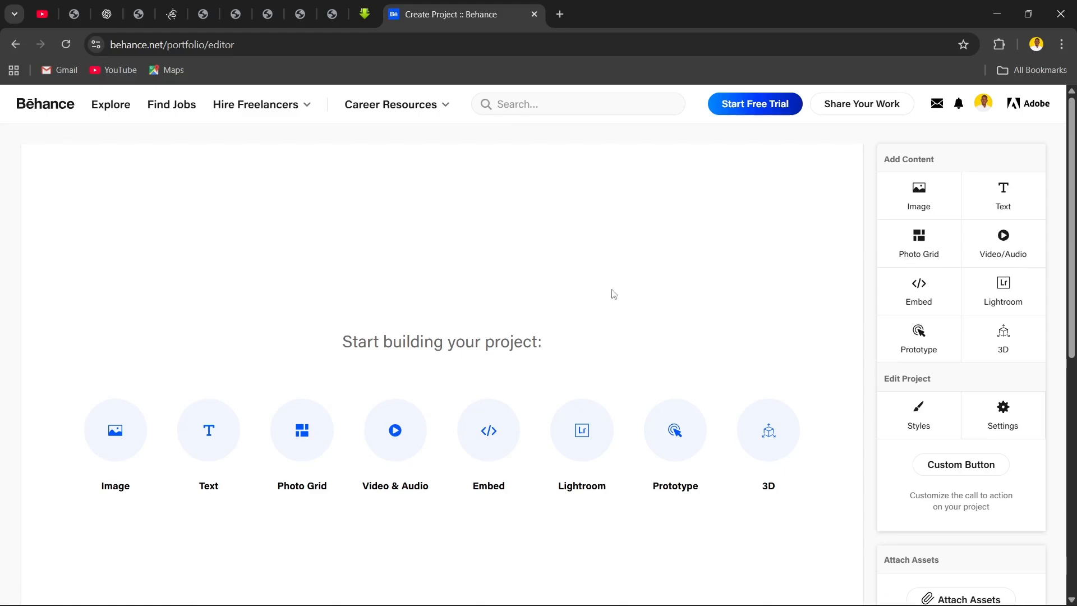
{"action": "scroll", "coordinate": [613, 293], "scroll_direction": "down", "scroll_amount": 1}
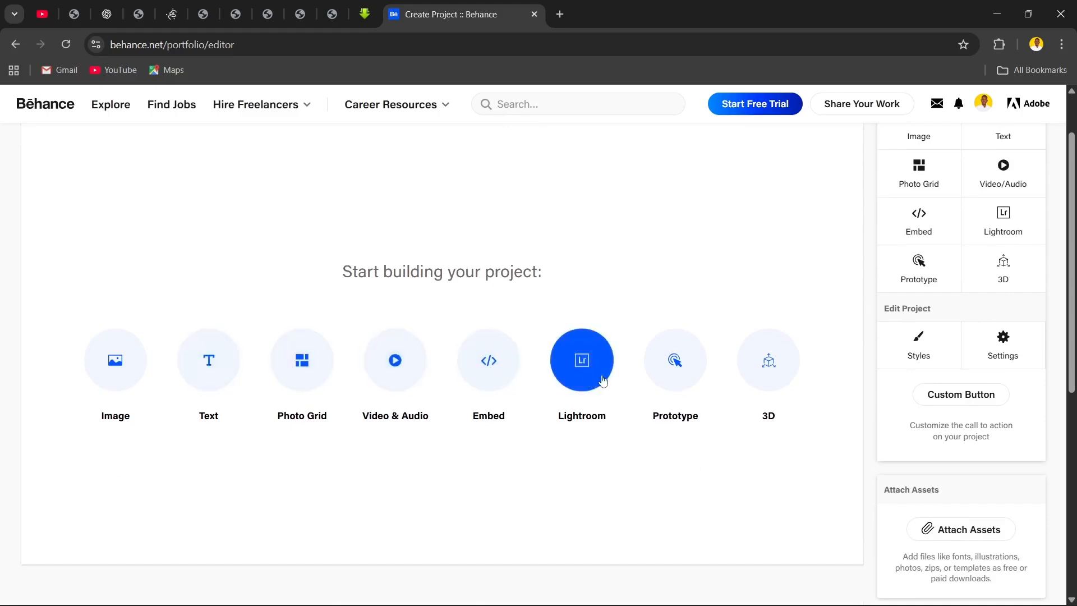
{"action": "scroll", "coordinate": [745, 362], "scroll_direction": "up", "scroll_amount": 1}
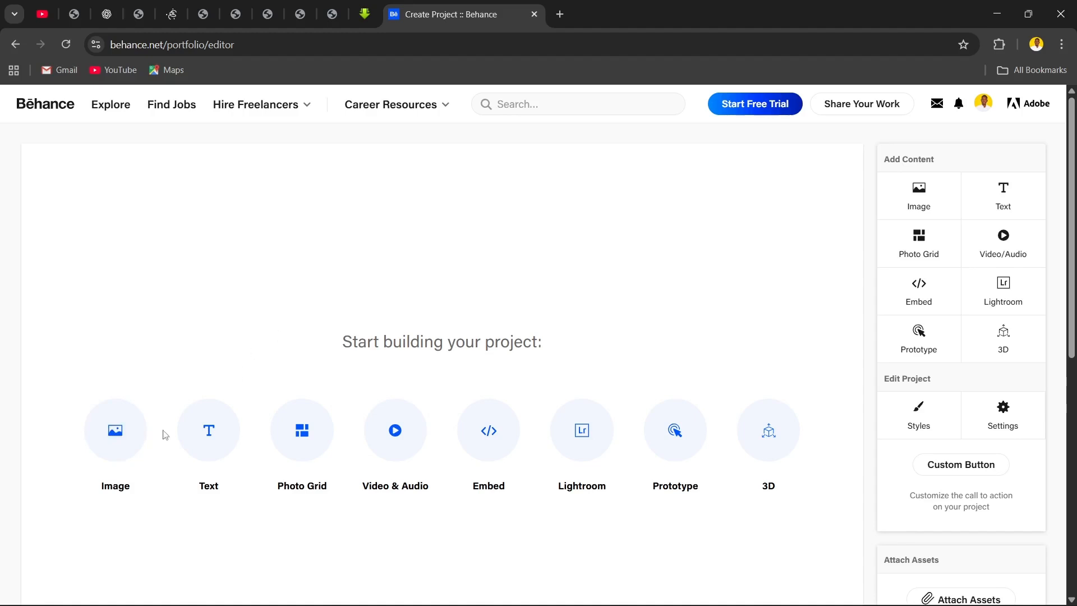
Add the Downloads image of a hand placing a glowing block on stacked blocks to the new project.
{"action": "left_click", "coordinate": [114, 441]}
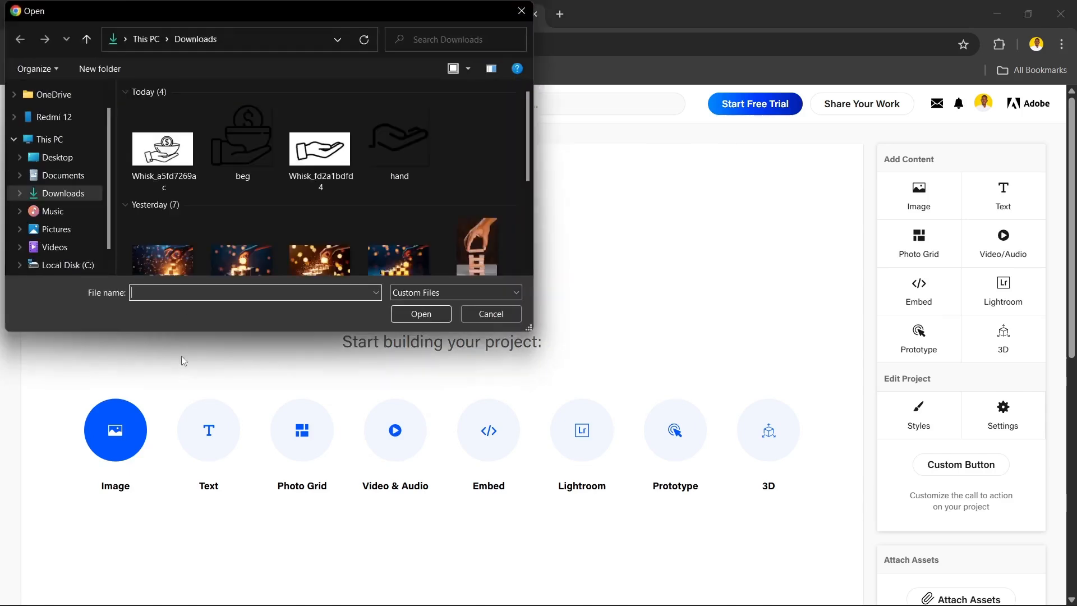
{"action": "scroll", "coordinate": [275, 178], "scroll_direction": "down", "scroll_amount": 3}
{"action": "scroll", "coordinate": [273, 179], "scroll_direction": "up", "scroll_amount": 3}
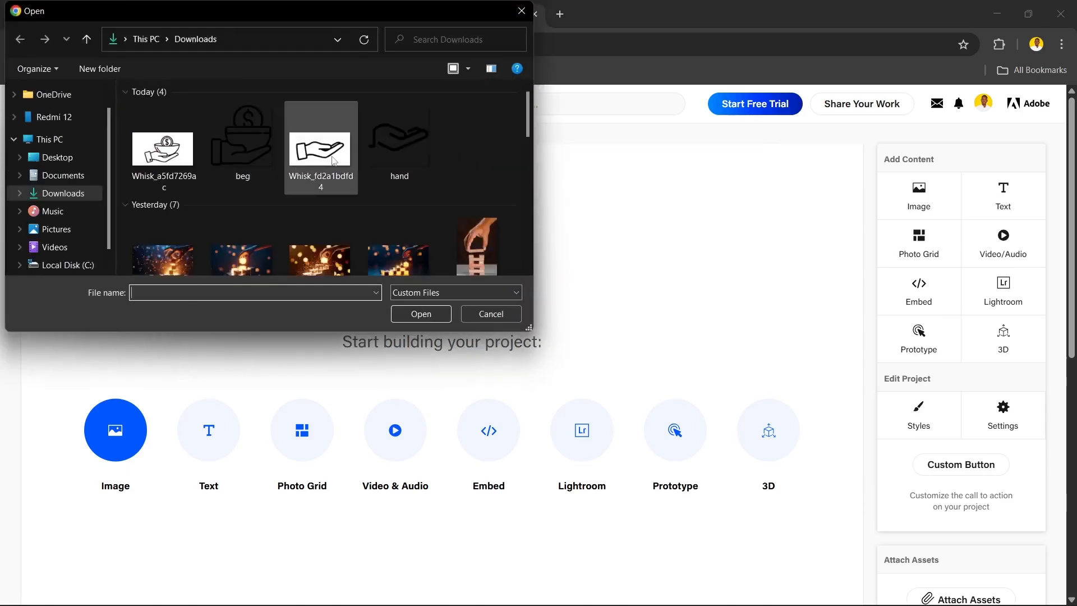
{"action": "scroll", "coordinate": [315, 183], "scroll_direction": "down", "scroll_amount": 1}
{"action": "left_click", "coordinate": [320, 230]}
{"action": "left_click", "coordinate": [419, 314]}
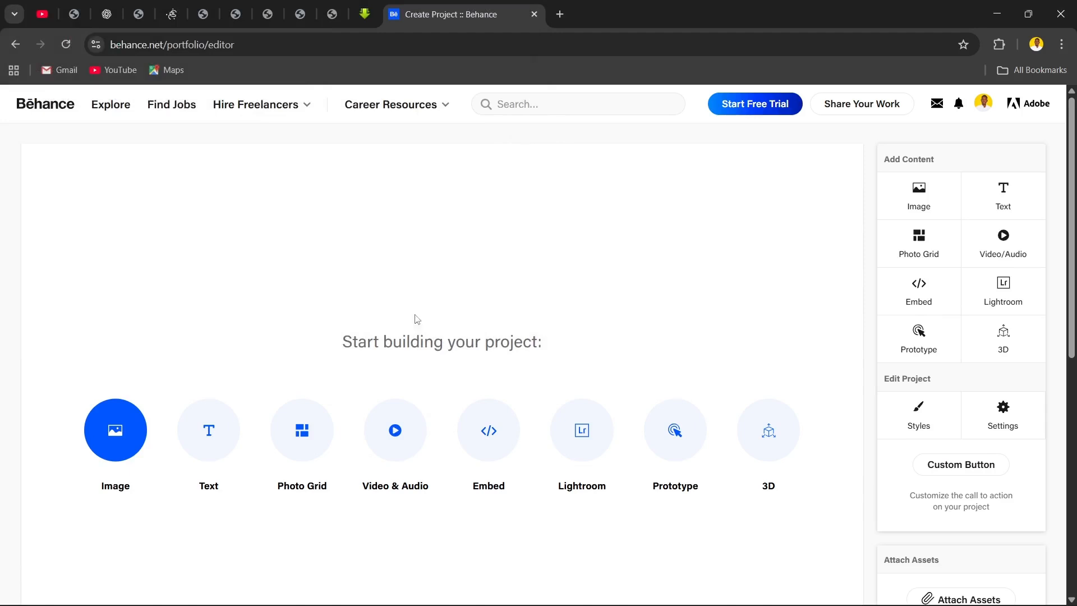
{"action": "scroll", "coordinate": [407, 325], "scroll_direction": "up", "scroll_amount": 1}
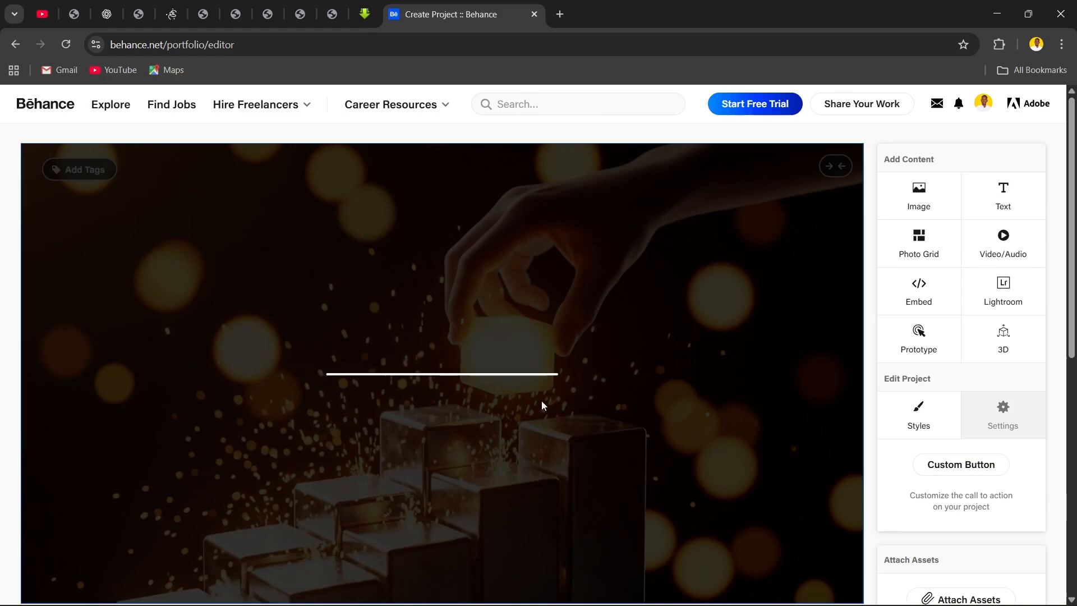
Add a text block below the image containing the placeholder text "sdjhcxbkcbkjxjhjghsgdsdhfhfjkdfkvkxbcbkjh".
{"action": "scroll", "coordinate": [498, 363], "scroll_direction": "down", "scroll_amount": 5}
{"action": "scroll", "coordinate": [498, 363], "scroll_direction": "up", "scroll_amount": 5}
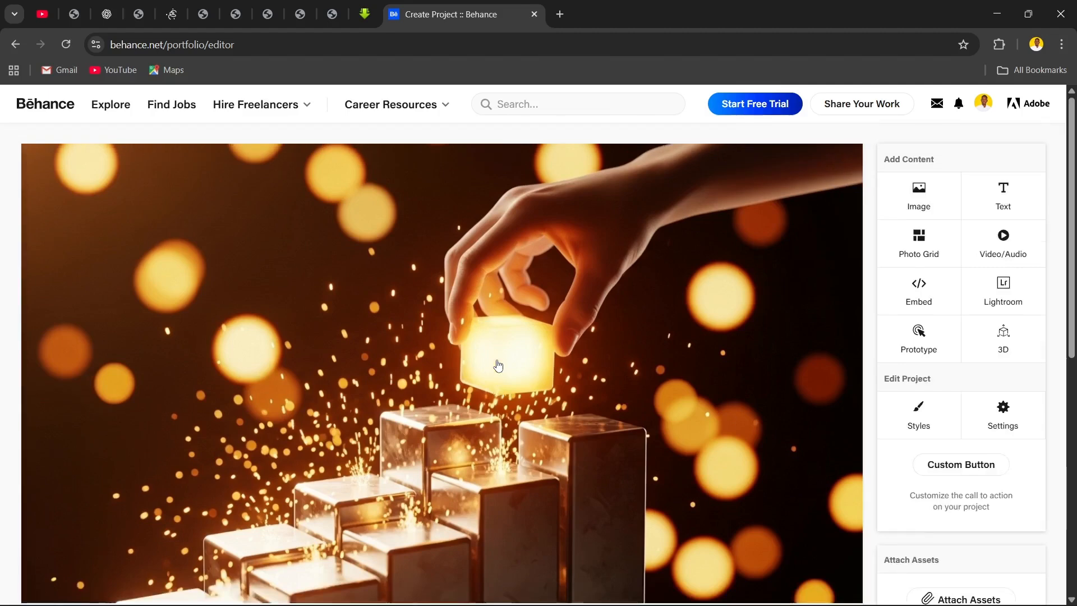
{"action": "scroll", "coordinate": [502, 278], "scroll_direction": "down", "scroll_amount": 8}
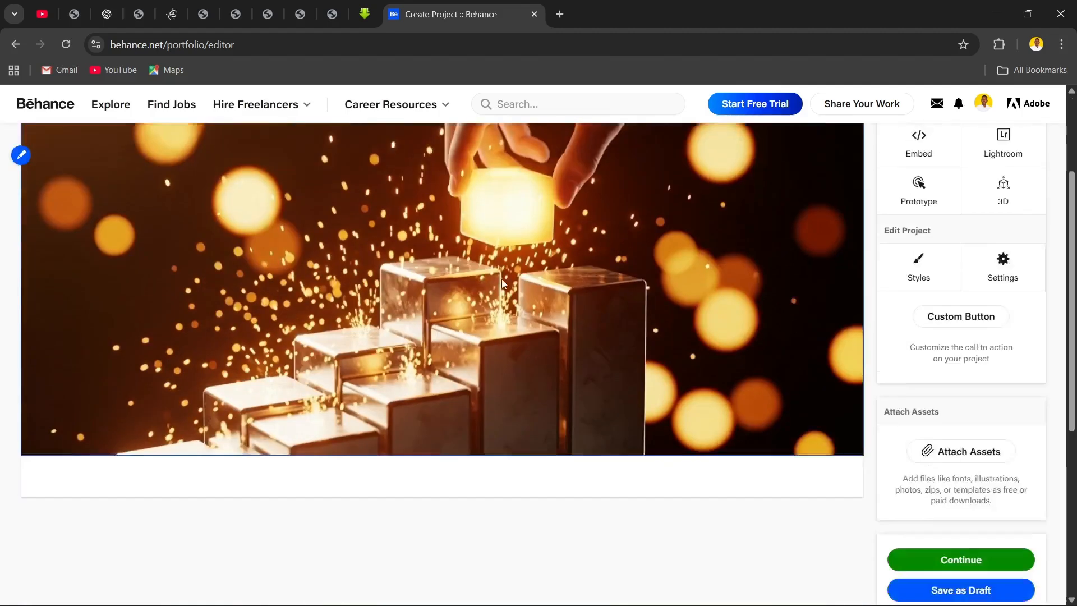
{"action": "scroll", "coordinate": [533, 299], "scroll_direction": "up", "scroll_amount": 8}
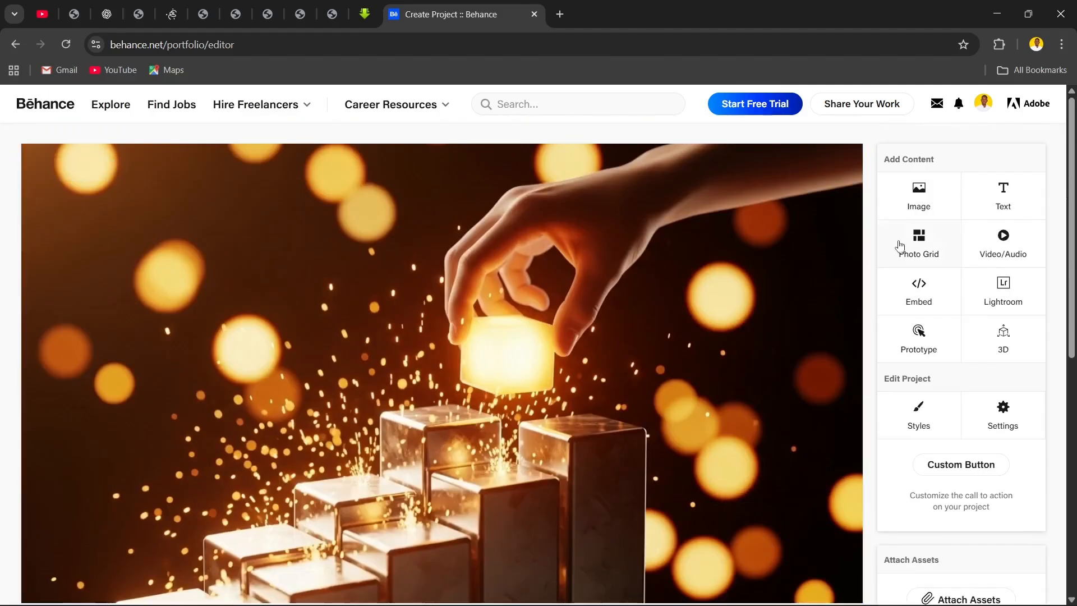
{"action": "left_click", "coordinate": [1004, 196]}
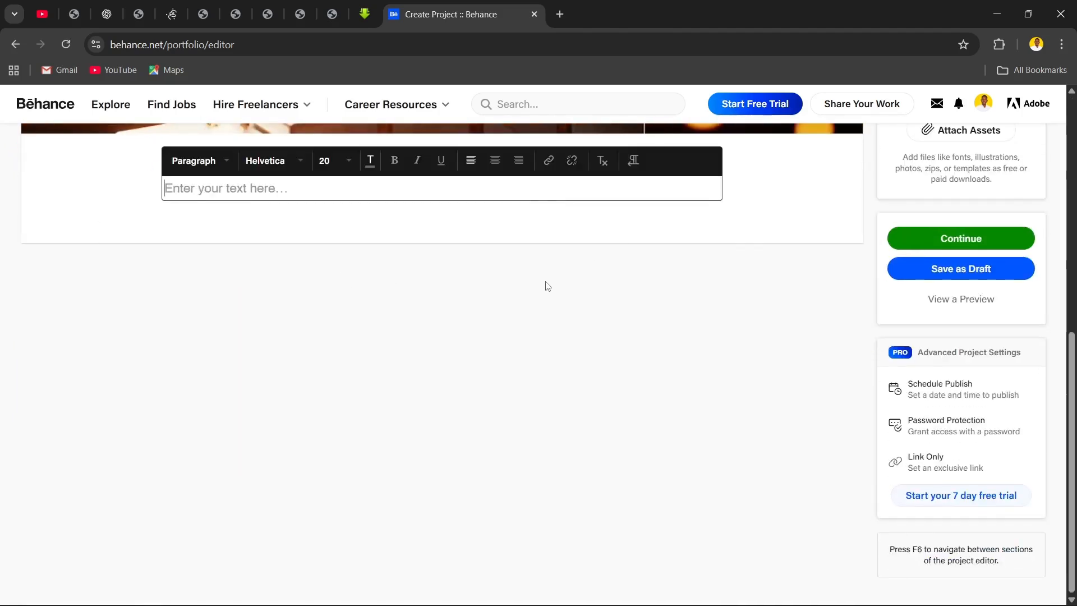
{"action": "type", "text": "sdjhcxbkcbkjxjhjghsgdsdhfhfjkdfkvkxbcbkjh"}
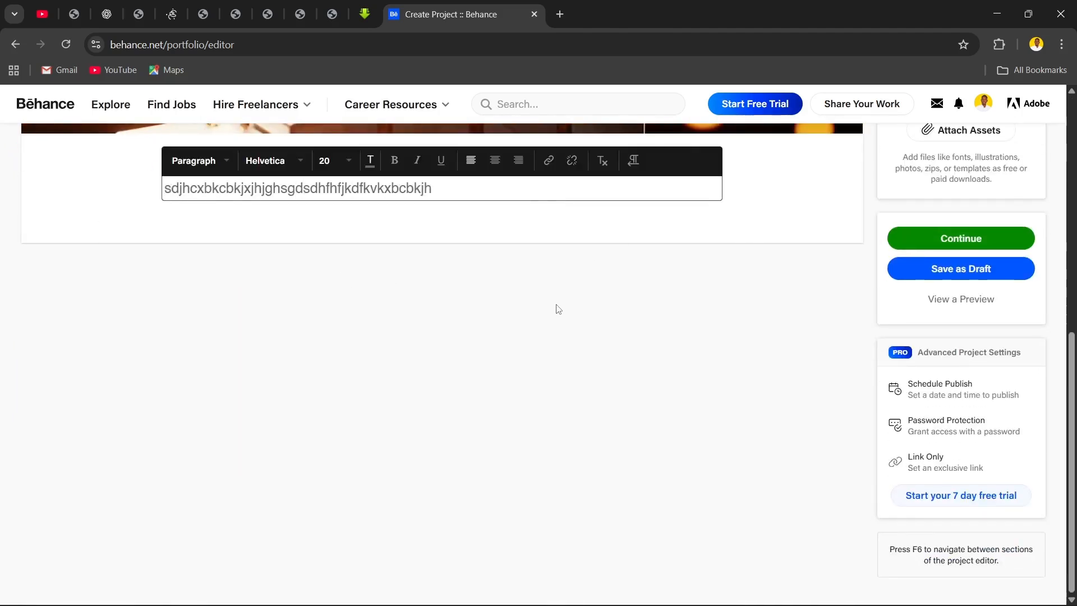
Add a photo grid below the text with the four hand and begging-bowl line icons from Downloads.
{"action": "scroll", "coordinate": [558, 309], "scroll_direction": "up", "scroll_amount": 7}
{"action": "left_click", "coordinate": [873, 197]}
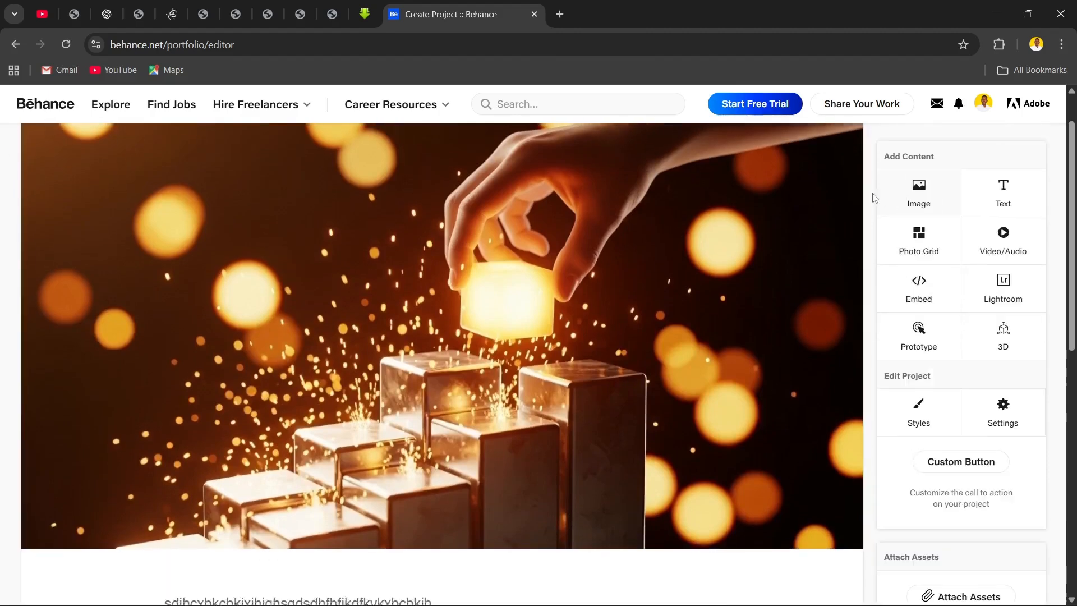
{"action": "scroll", "coordinate": [608, 306], "scroll_direction": "down", "scroll_amount": 10}
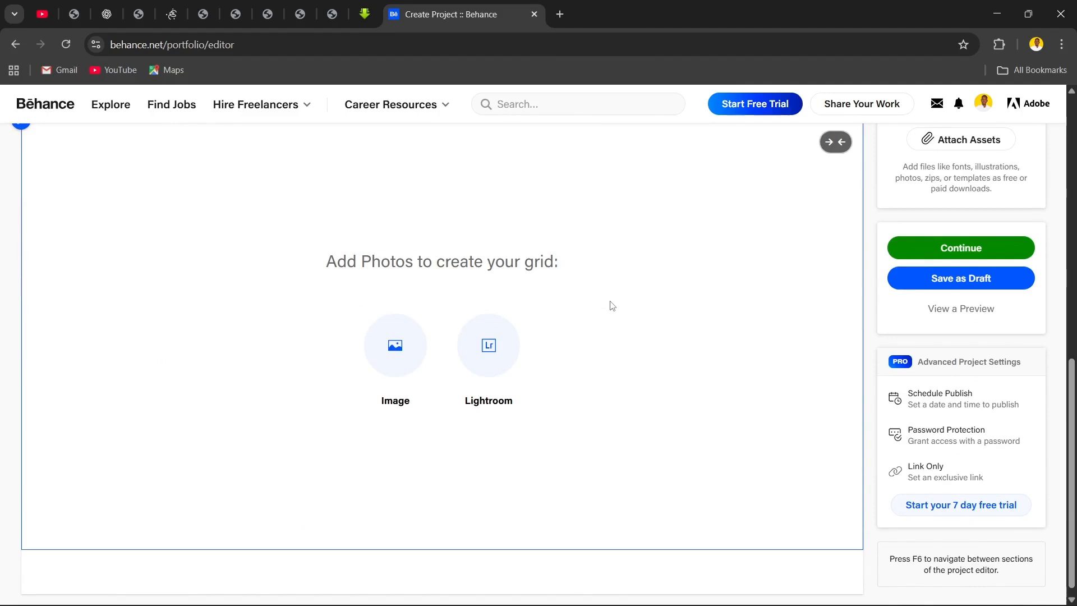
{"action": "left_click", "coordinate": [395, 340]}
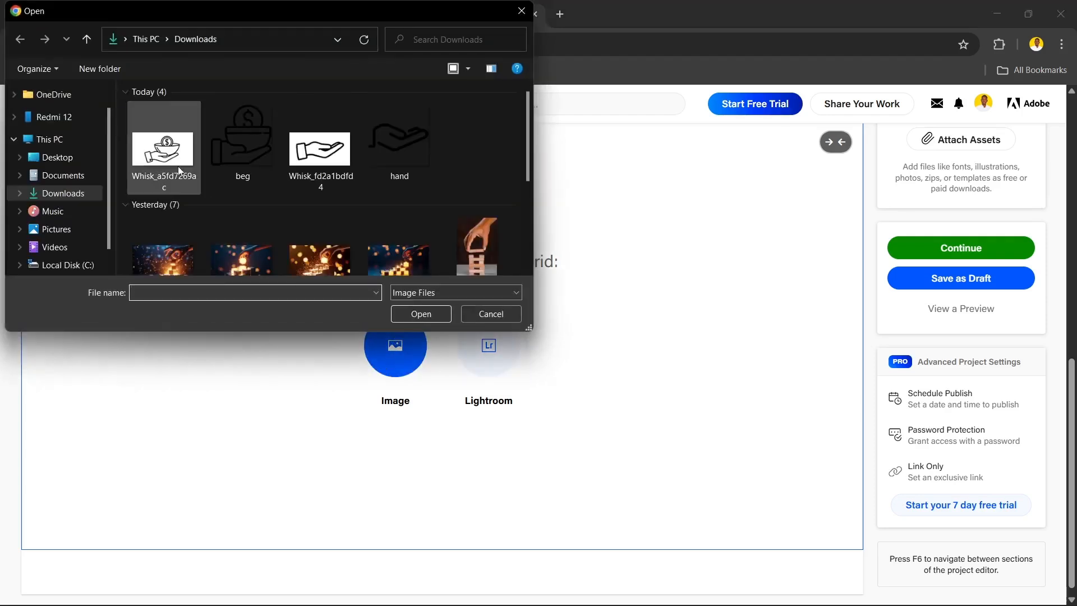
{"action": "left_click", "coordinate": [175, 160]}
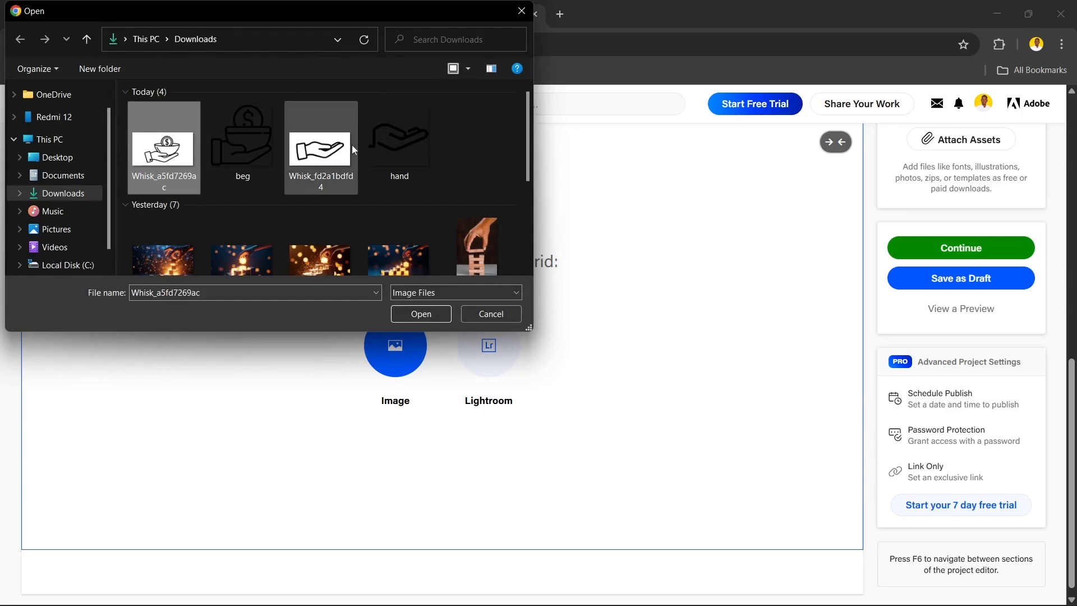
{"action": "left_click", "coordinate": [388, 152], "text": "shift"}
{"action": "left_click", "coordinate": [421, 314]}
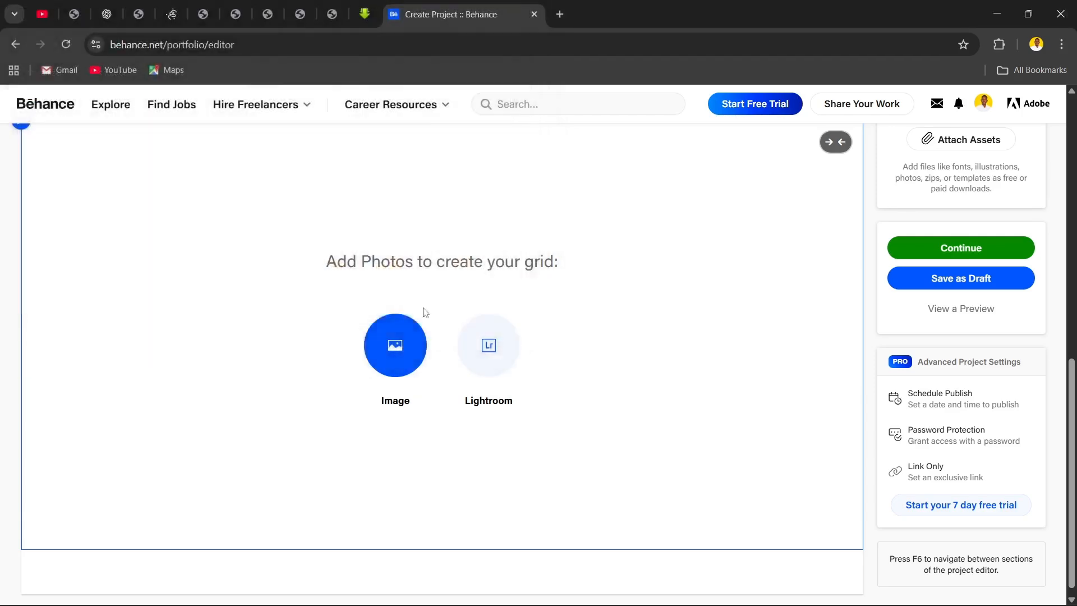
{"action": "scroll", "coordinate": [459, 317], "scroll_direction": "up", "scroll_amount": 1}
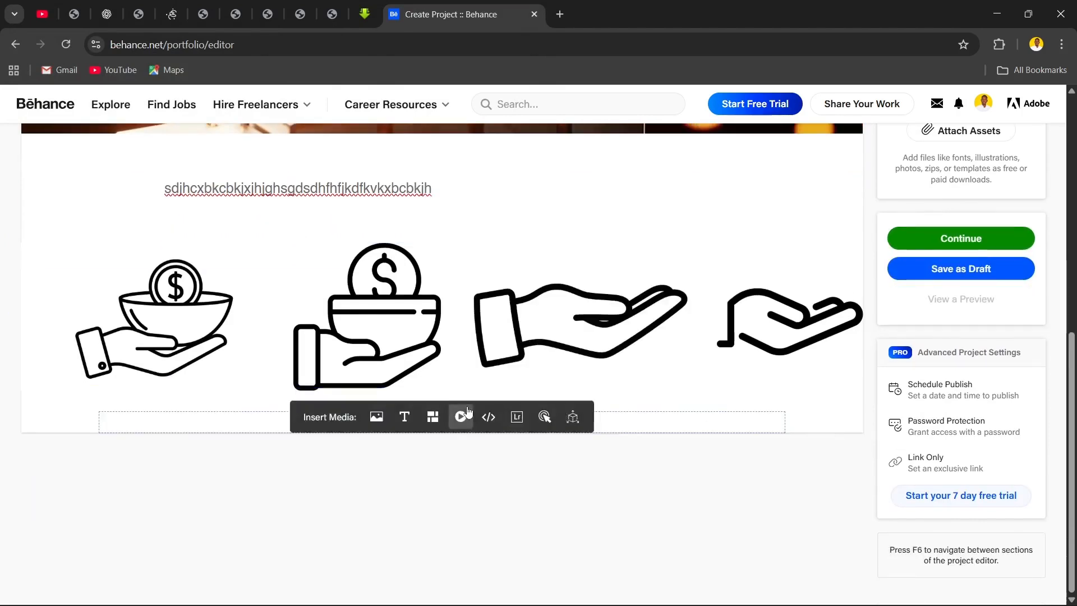
Look at the Video/Audio upload option, browse the Downloads files and cancel without choosing one.
{"action": "scroll", "coordinate": [452, 508], "scroll_direction": "up", "scroll_amount": 10}
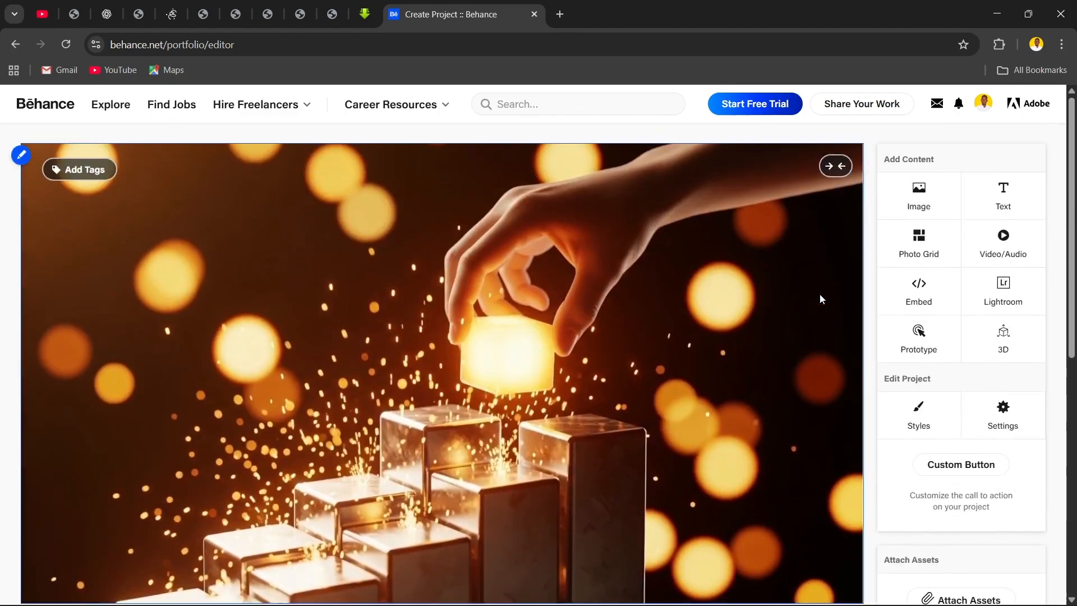
{"action": "left_click", "coordinate": [1002, 256]}
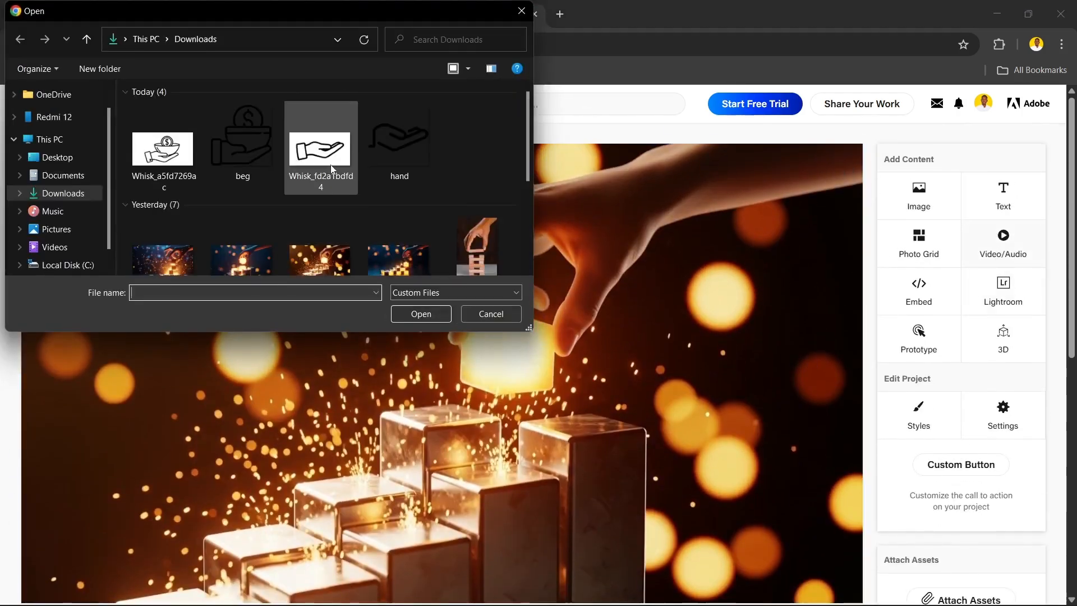
{"action": "scroll", "coordinate": [331, 164], "scroll_direction": "down", "scroll_amount": 5}
{"action": "scroll", "coordinate": [335, 179], "scroll_direction": "up", "scroll_amount": 2}
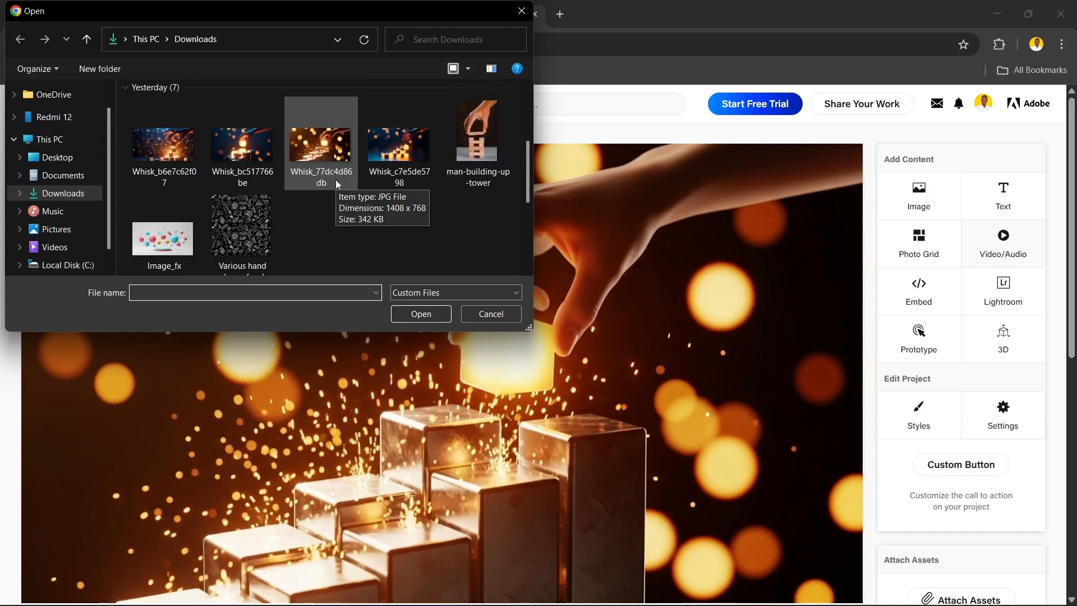
{"action": "left_click", "coordinate": [491, 316]}
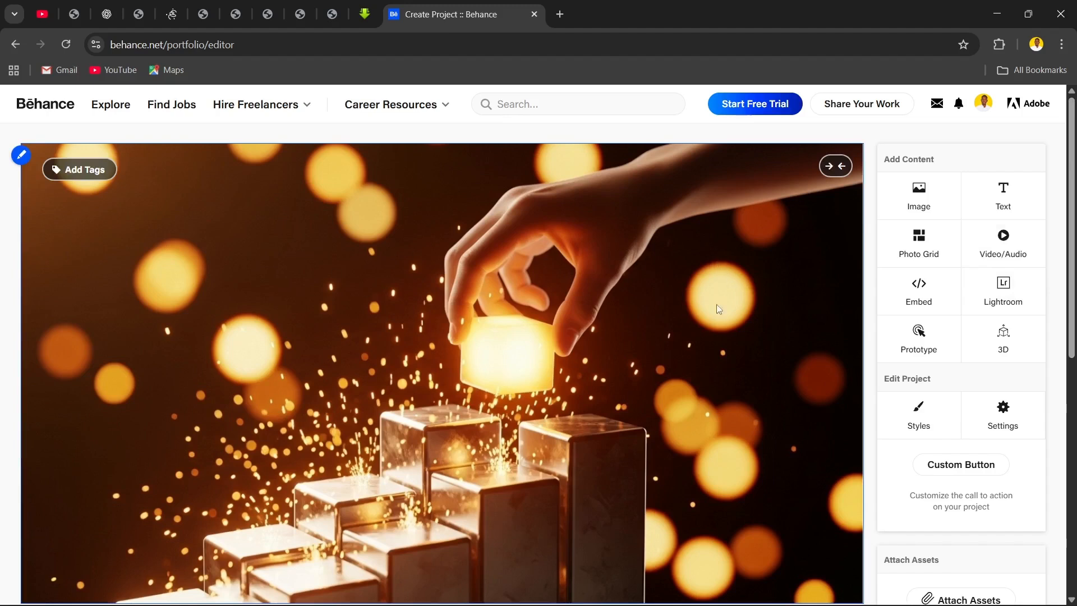
View the Embed Media dialog and the Lightroom import window, closing each without adding content.
{"action": "left_click", "coordinate": [917, 298]}
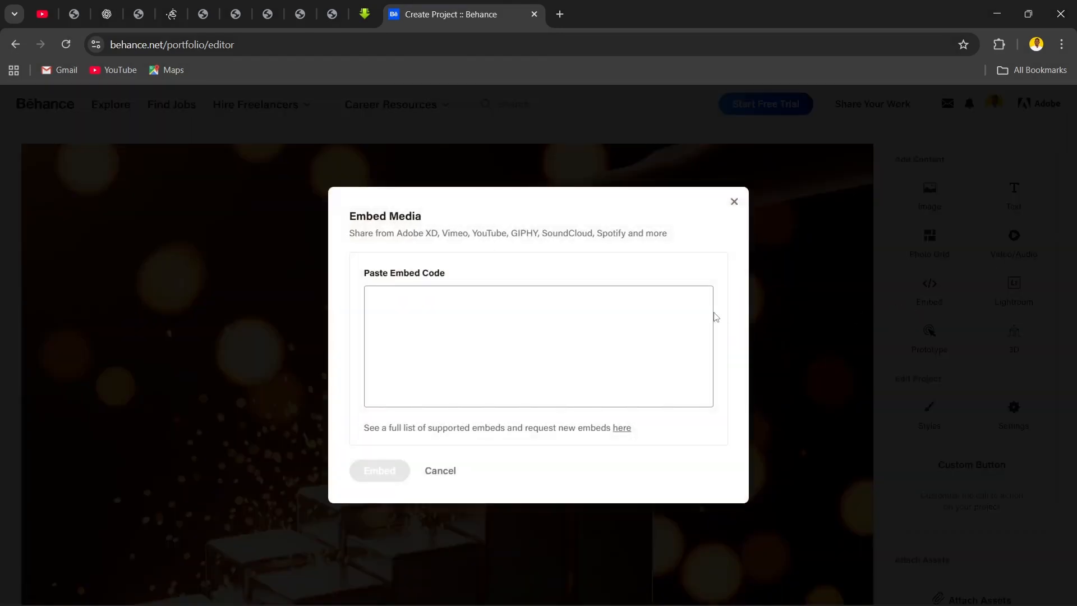
{"action": "left_click", "coordinate": [553, 311]}
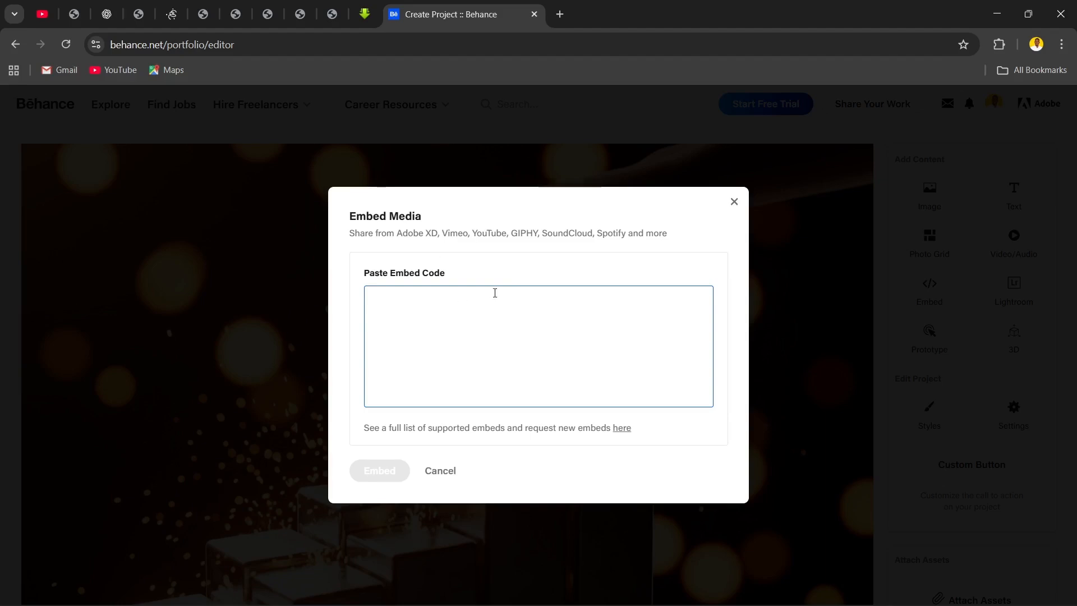
{"action": "left_click", "coordinate": [731, 203]}
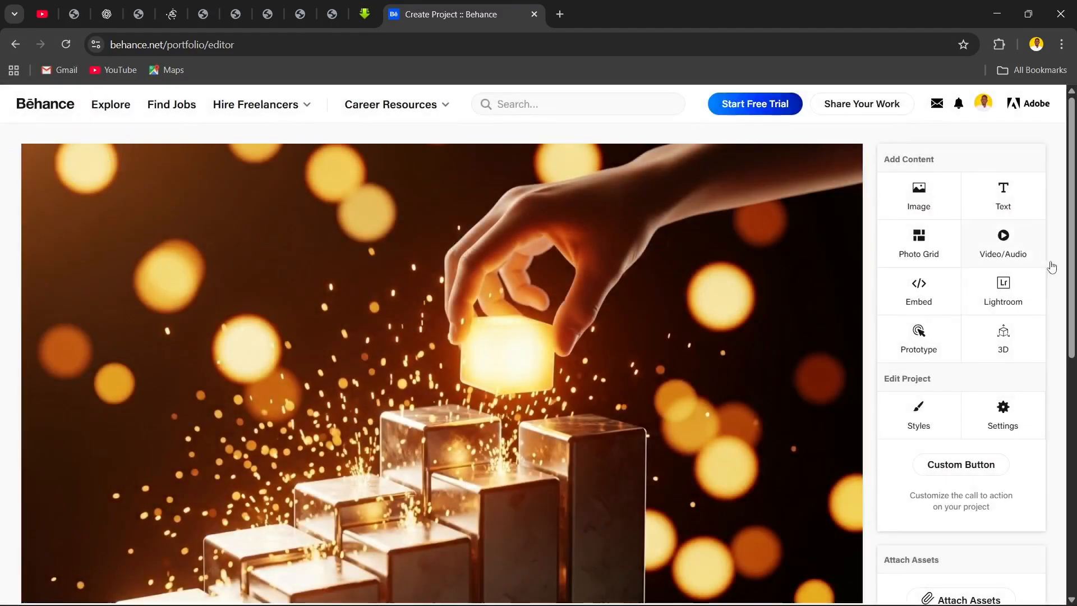
{"action": "left_click", "coordinate": [999, 287]}
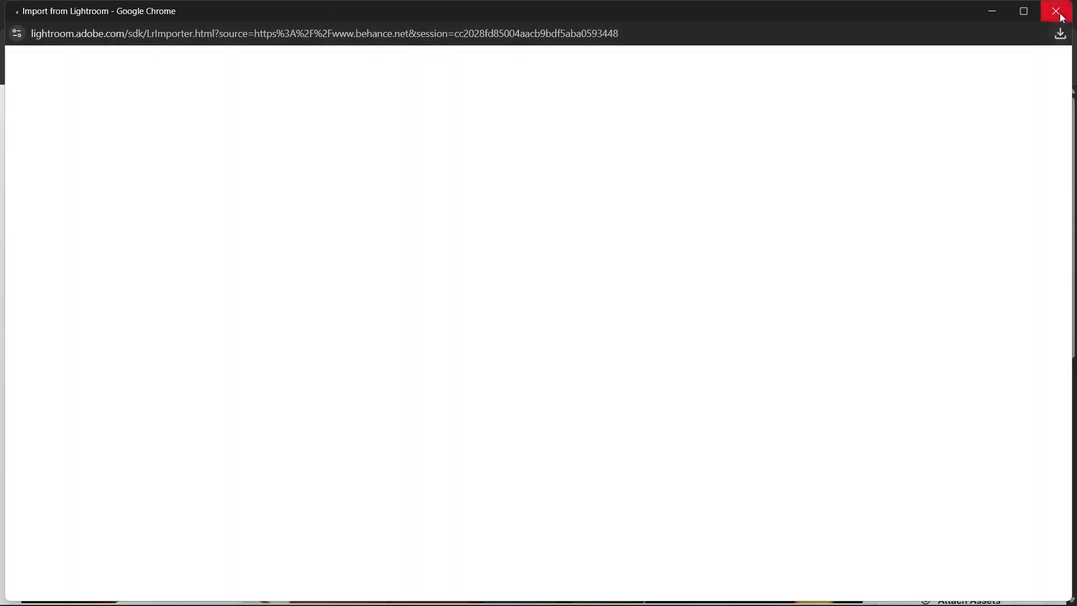
{"action": "left_click", "coordinate": [1056, 11]}
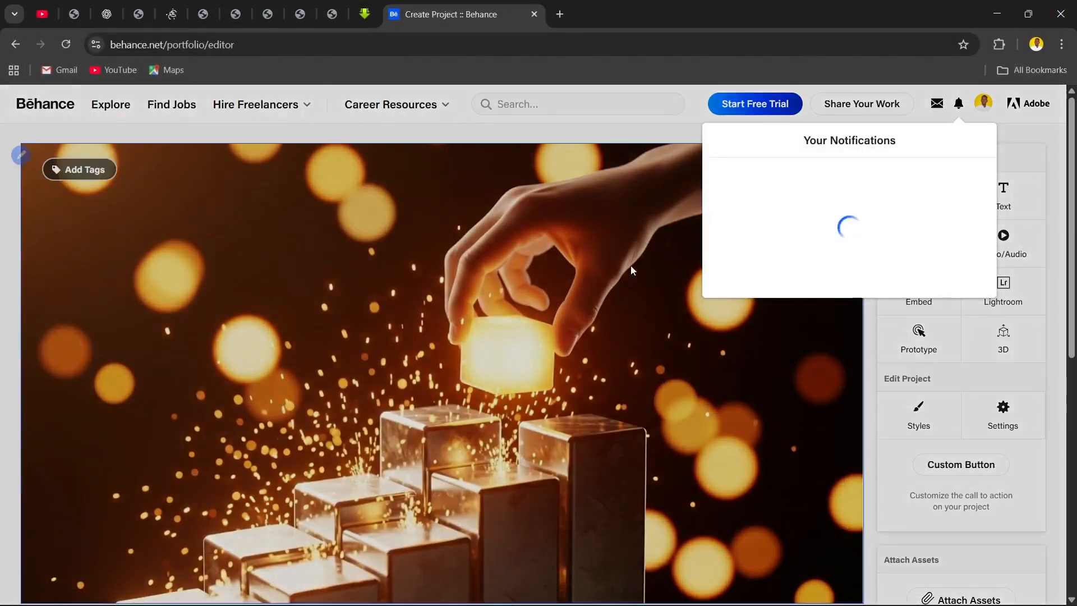
Look over the project's image, text and photo grid along with the editing, asset and publishing options.
{"action": "scroll", "coordinate": [697, 312], "scroll_direction": "down", "scroll_amount": 2}
{"action": "scroll", "coordinate": [696, 312], "scroll_direction": "up", "scroll_amount": 2}
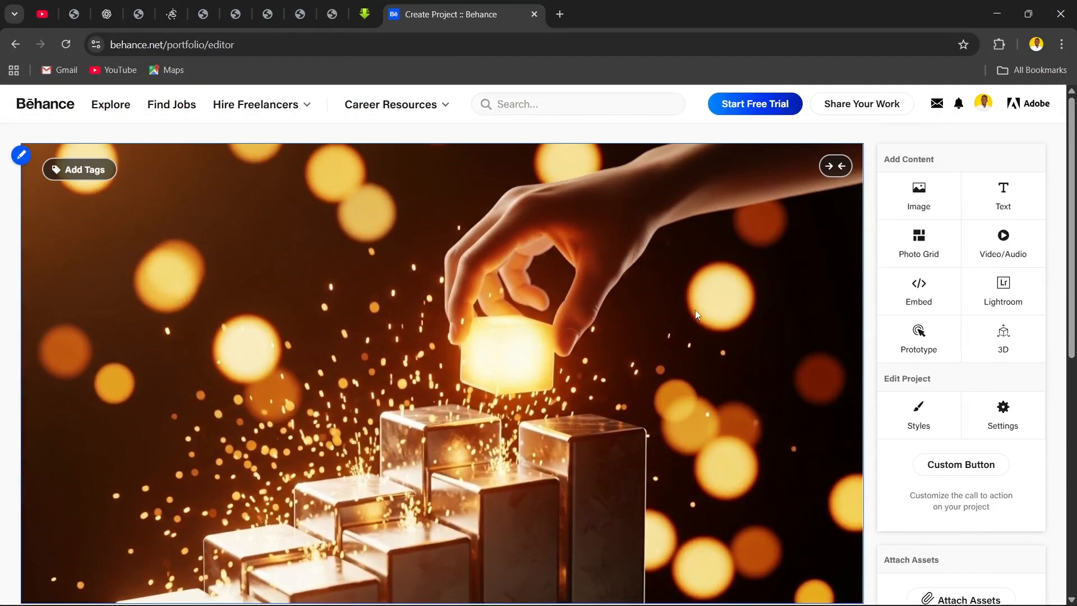
{"action": "scroll", "coordinate": [640, 289], "scroll_direction": "down", "scroll_amount": 7}
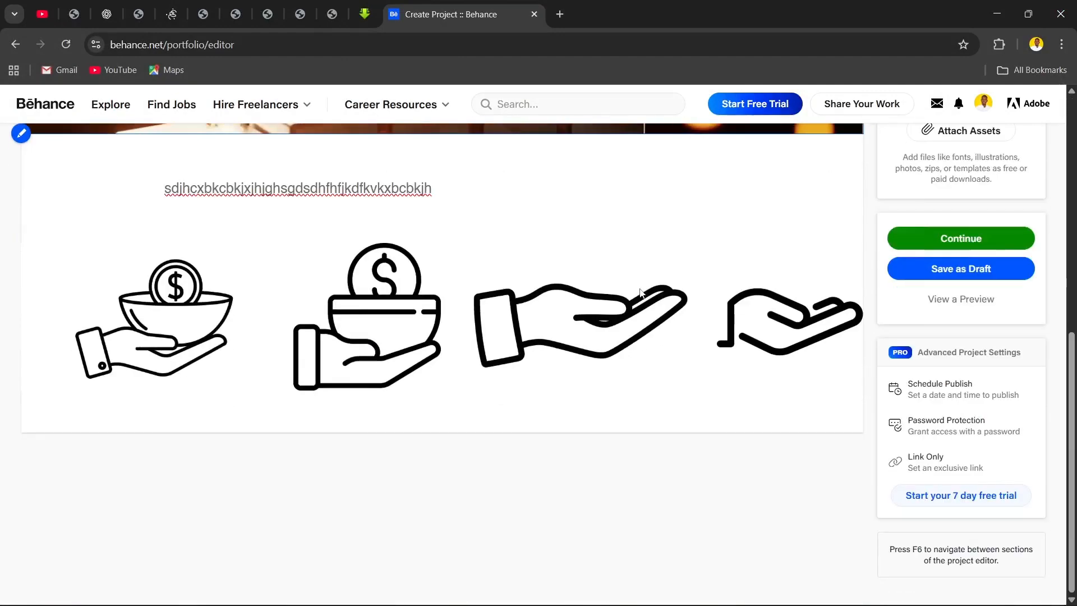
{"action": "scroll", "coordinate": [590, 278], "scroll_direction": "up", "scroll_amount": 3}
{"action": "scroll", "coordinate": [590, 278], "scroll_direction": "up", "scroll_amount": 4}
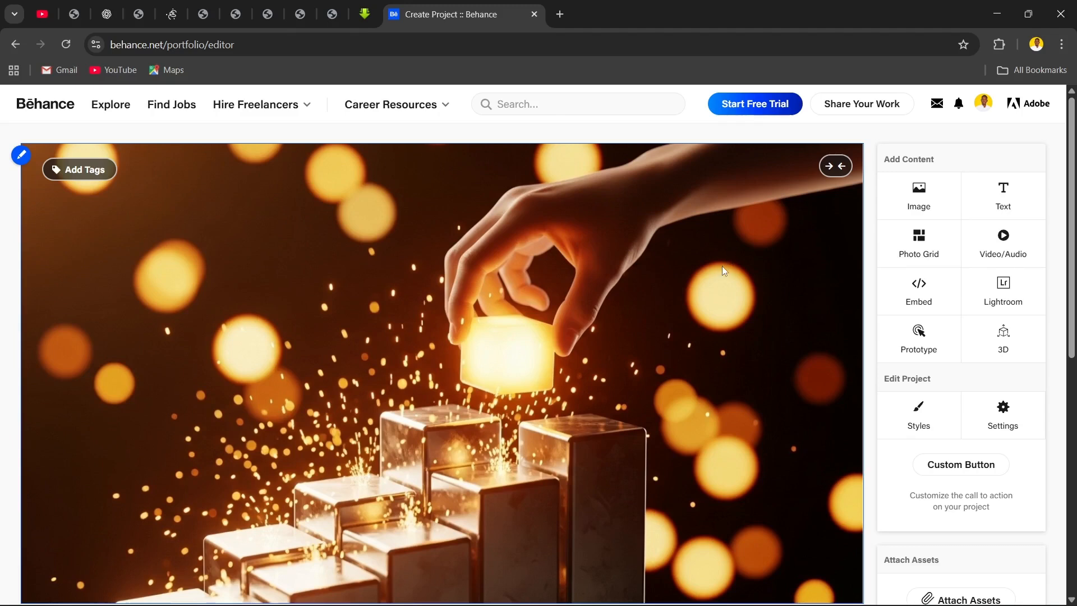
{"action": "scroll", "coordinate": [722, 266], "scroll_direction": "down", "scroll_amount": 3}
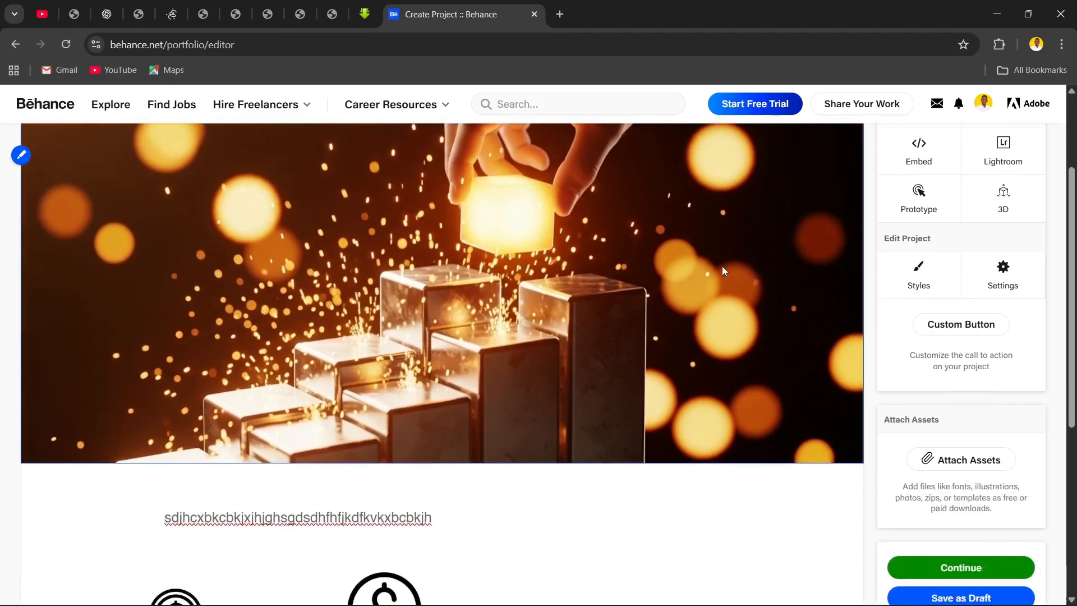
{"action": "scroll", "coordinate": [725, 264], "scroll_direction": "down", "scroll_amount": 2}
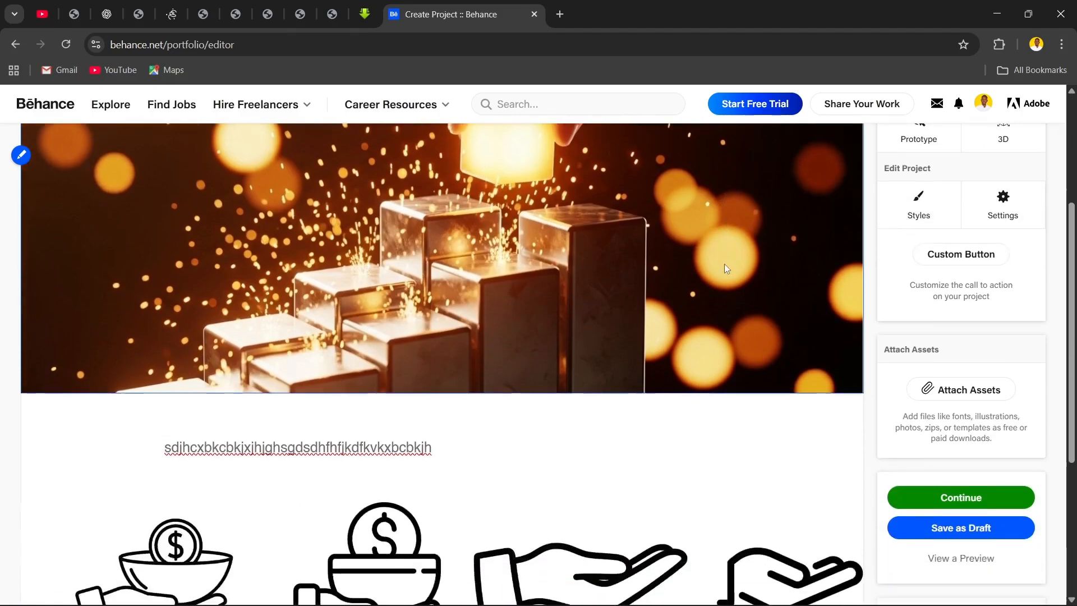
{"action": "scroll", "coordinate": [724, 263], "scroll_direction": "up", "scroll_amount": 5}
{"action": "scroll", "coordinate": [707, 268], "scroll_direction": "down", "scroll_amount": 10}
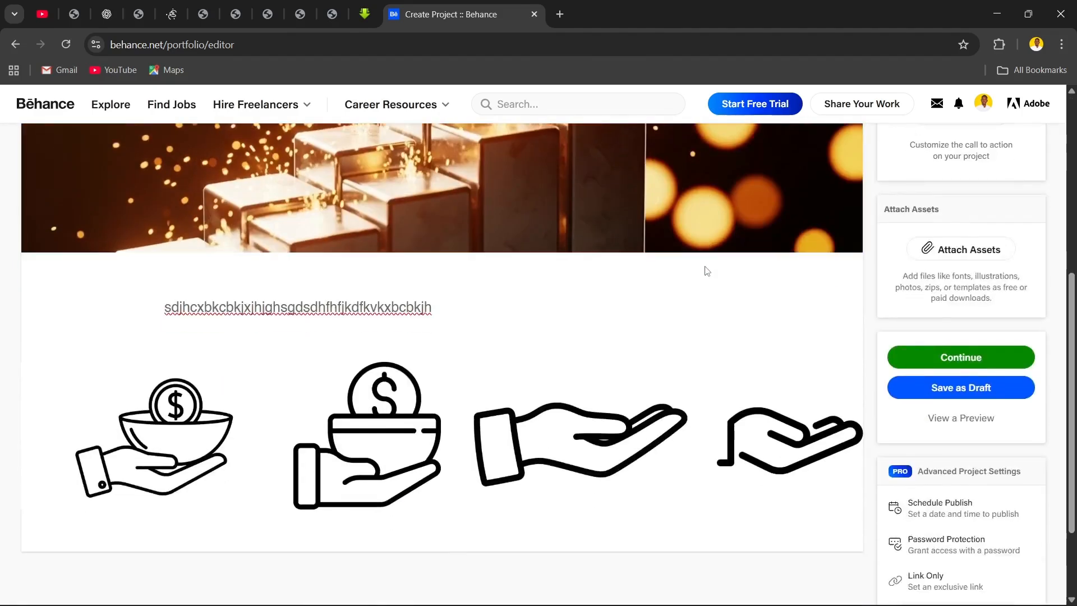
Try background colours 292929 and B22424 and 40 px content spacing in the project styles, and cancel the changes.
{"action": "scroll", "coordinate": [706, 269], "scroll_direction": "up", "scroll_amount": 8}
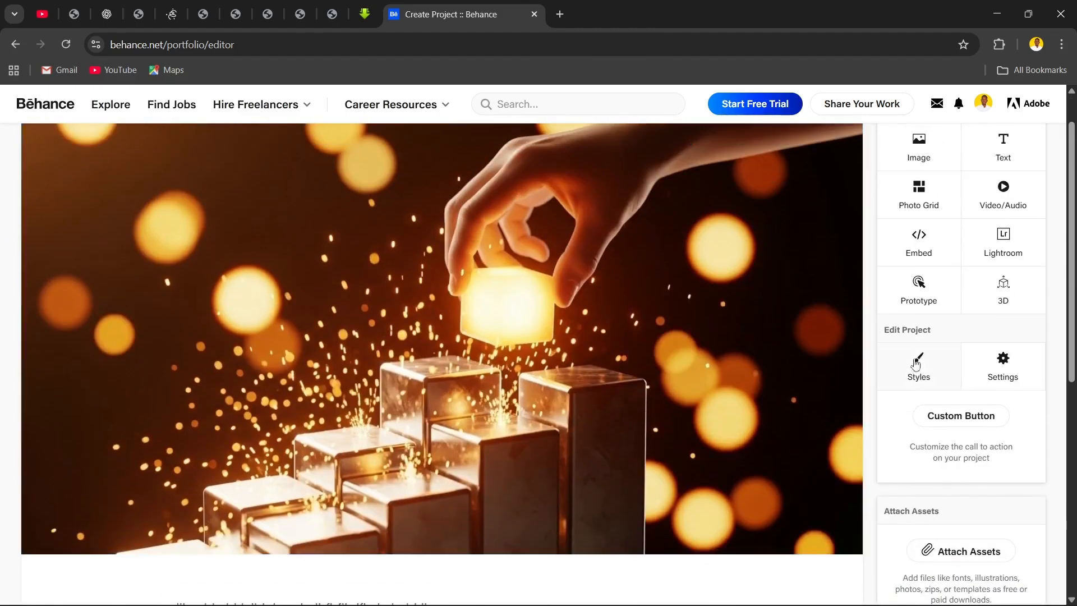
{"action": "left_click", "coordinate": [907, 360]}
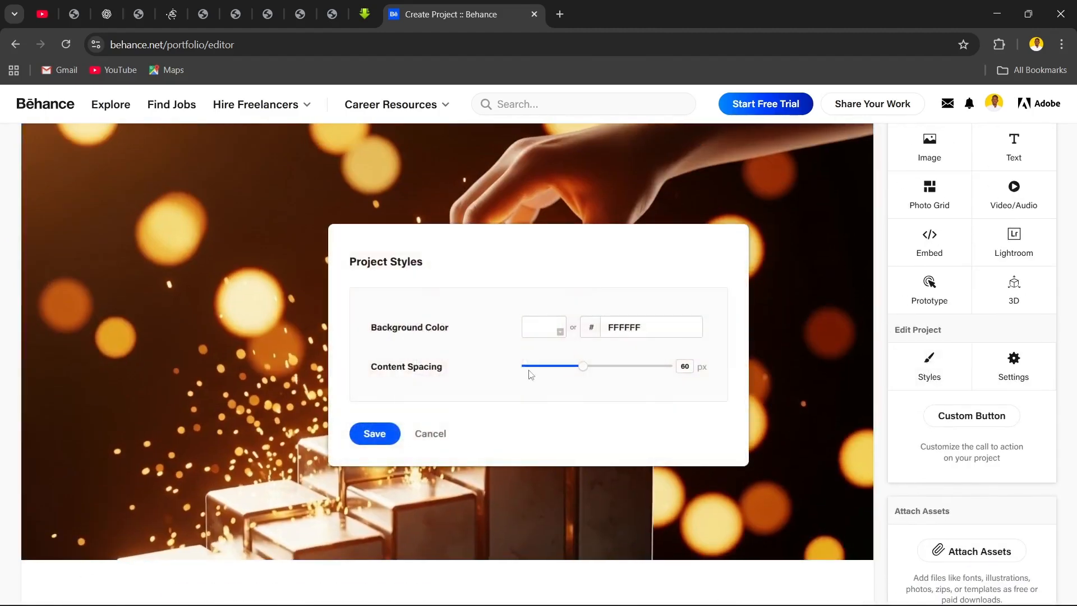
{"action": "left_click", "coordinate": [541, 337]}
{"action": "left_click_drag", "start_coordinate": [546, 376], "coordinate": [527, 421]}
{"action": "left_click", "coordinate": [521, 399]}
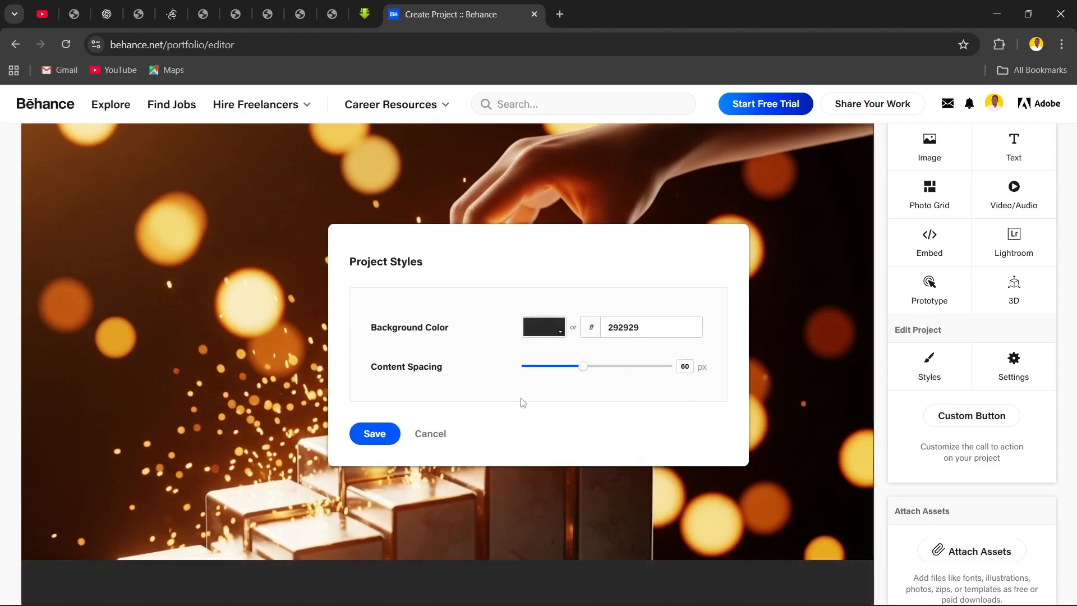
{"action": "left_click", "coordinate": [529, 329]}
{"action": "left_click_drag", "start_coordinate": [590, 376], "coordinate": [664, 358]}
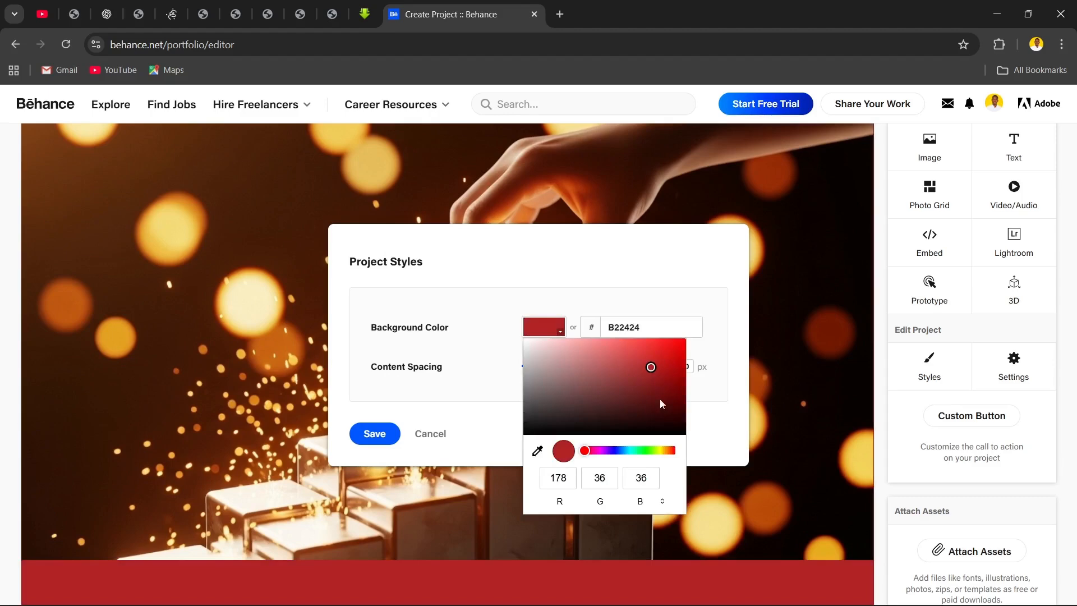
{"action": "left_click", "coordinate": [702, 425]}
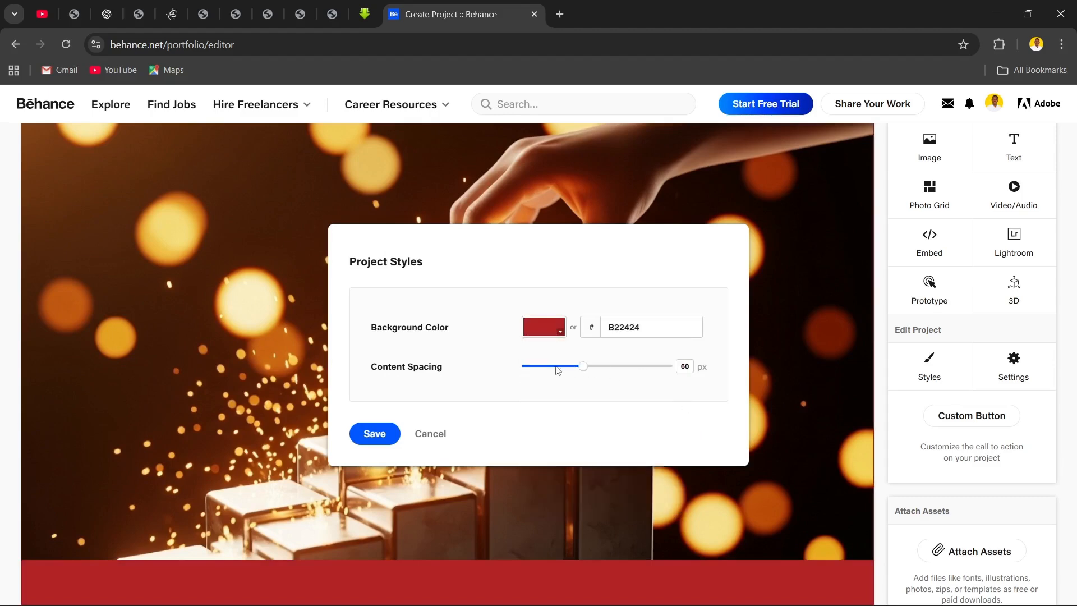
{"action": "mouse_move", "coordinate": [571, 376]}
{"action": "left_mouse_down"}
{"action": "mouse_move", "coordinate": [529, 372]}
{"action": "mouse_move", "coordinate": [608, 378]}
{"action": "mouse_move", "coordinate": [546, 380]}
{"action": "mouse_move", "coordinate": [569, 386]}
{"action": "left_mouse_up"}
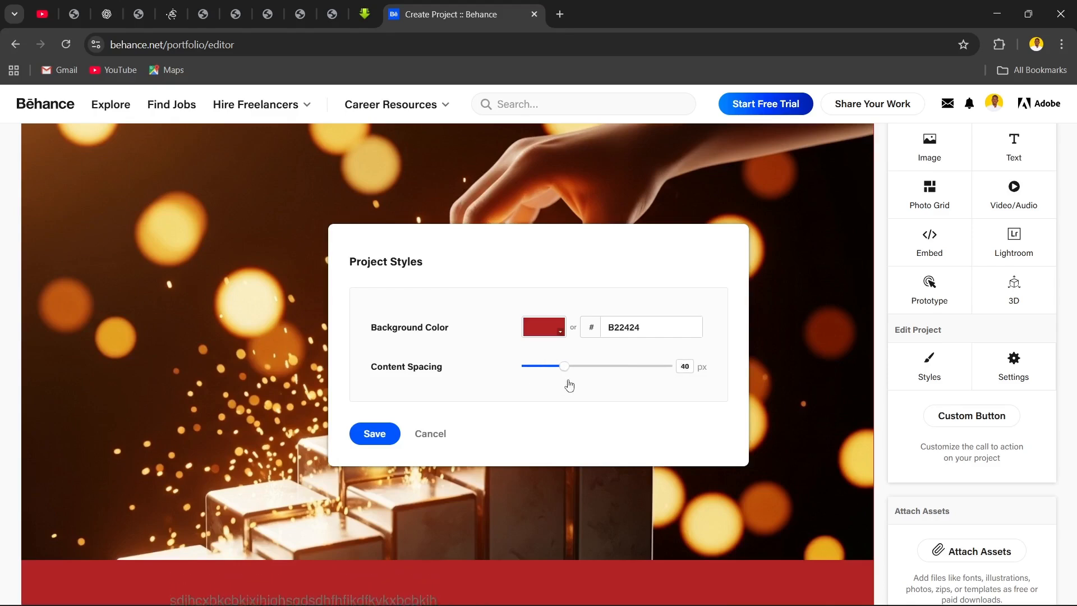
{"action": "left_click", "coordinate": [429, 434]}
Open the project settings and title the project Example.
{"action": "scroll", "coordinate": [587, 386], "scroll_direction": "down", "scroll_amount": 3}
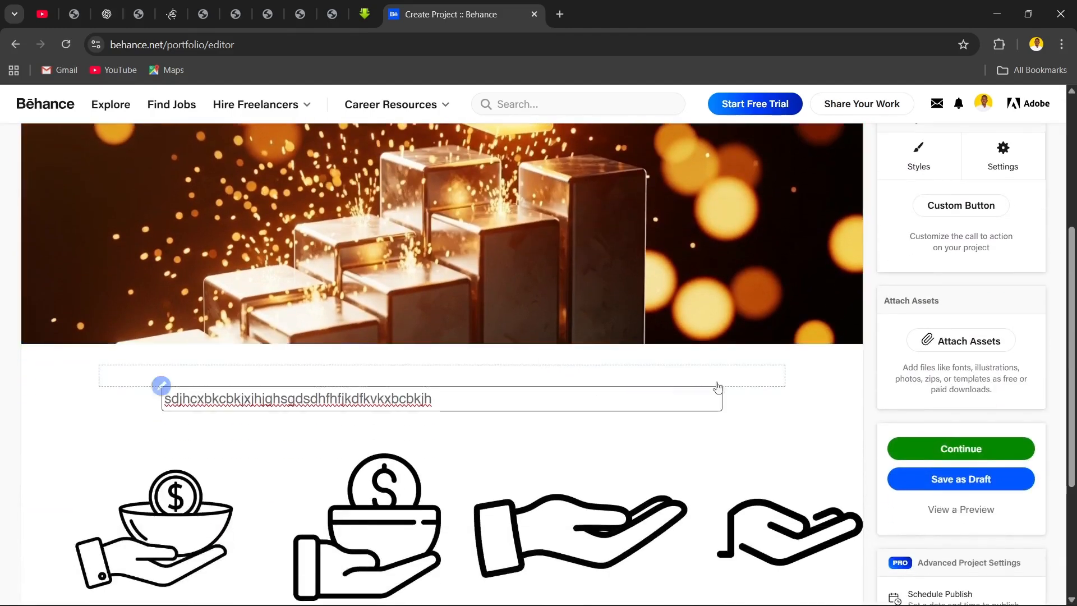
{"action": "left_click", "coordinate": [1007, 166]}
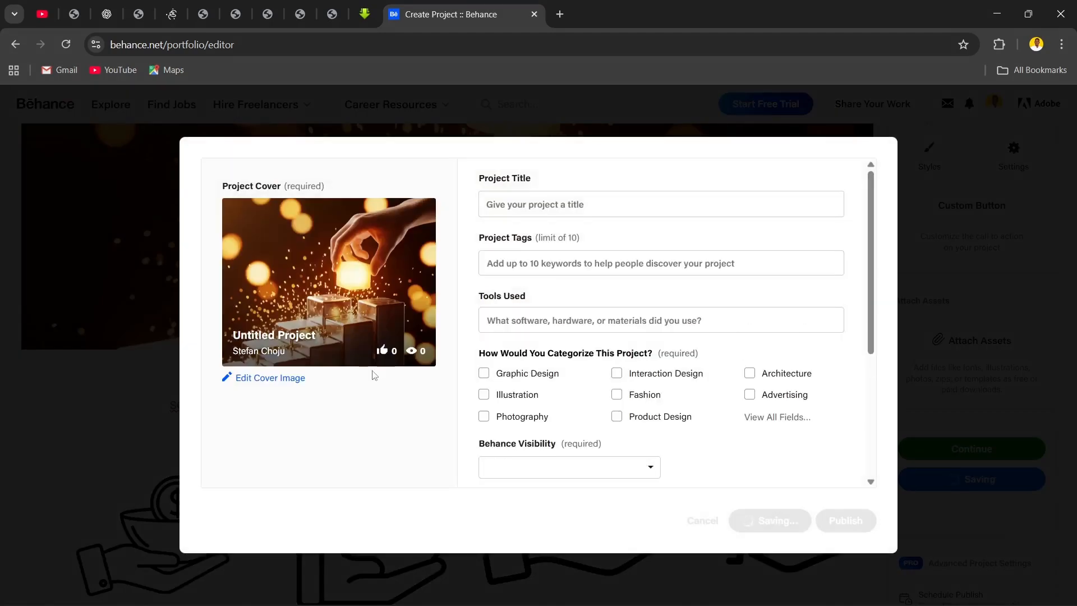
{"action": "left_click", "coordinate": [535, 208]}
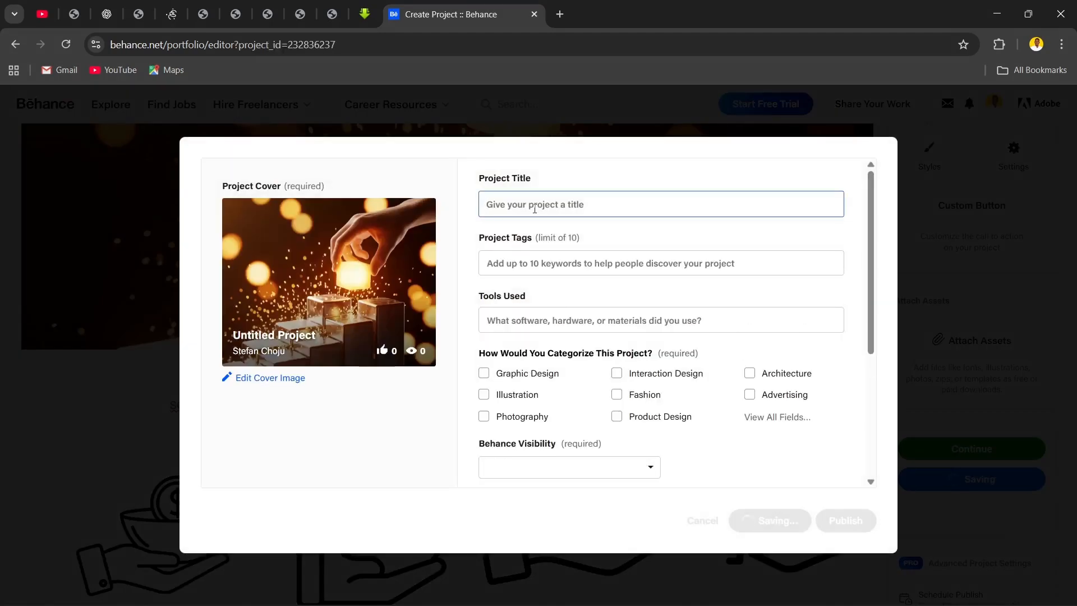
{"action": "type", "text": "hsdbygisyi"}
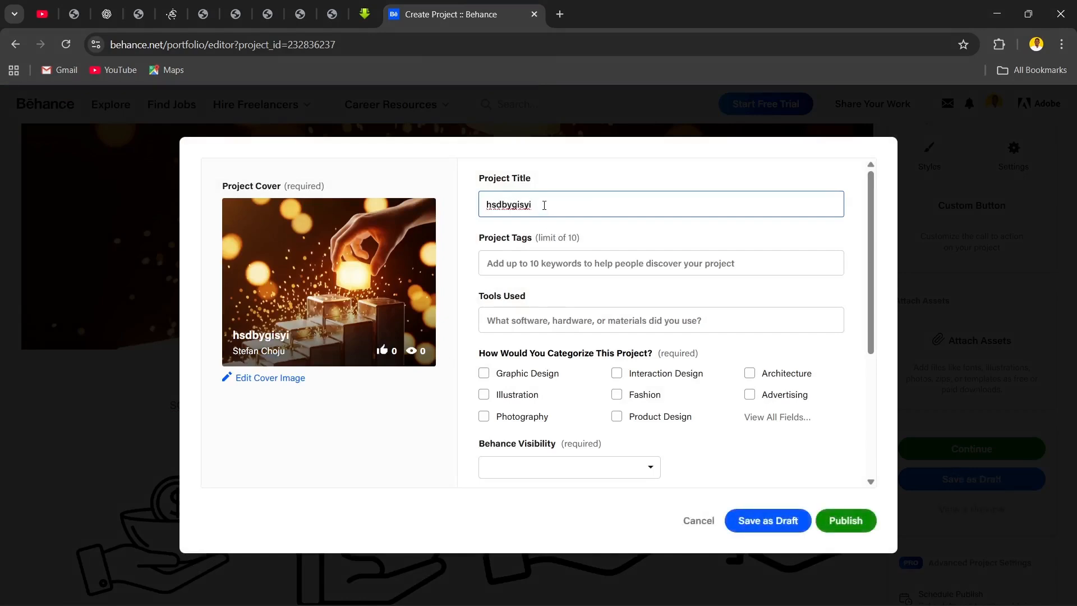
{"action": "left_click_drag", "start_coordinate": [543, 205], "coordinate": [443, 199]}
{"action": "type", "text": "Examplr"}
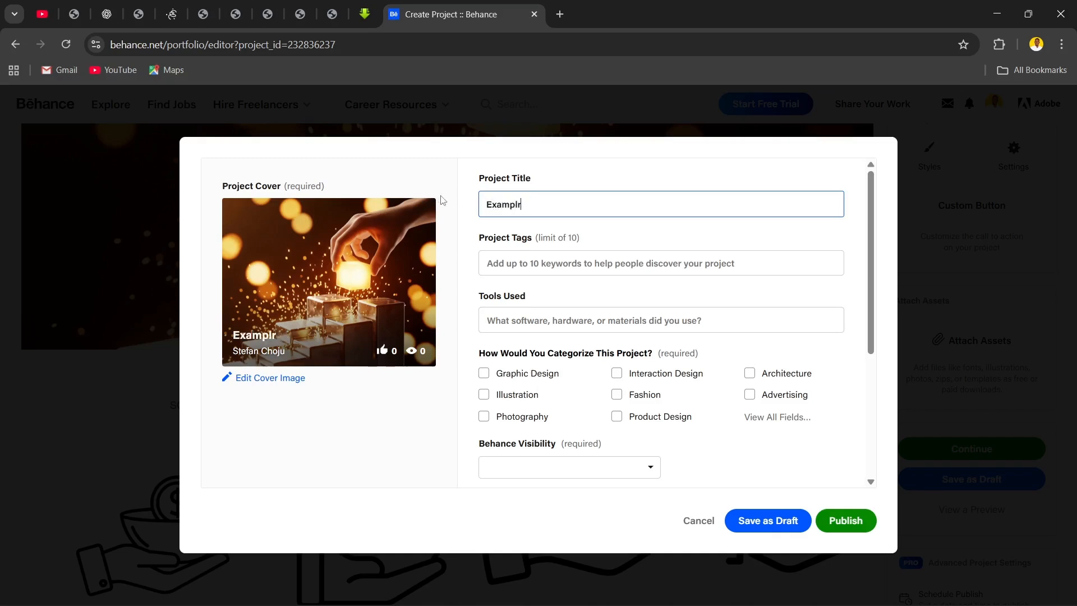
{"action": "key", "text": "BackSpace"}
{"action": "type", "text": "e"}
Add the project tags agriculture, farm, design, visual identity, branding, brand design, Adobe Illustrator, graphic designer, logo design and brand identity.
{"action": "left_click", "coordinate": [563, 264]}
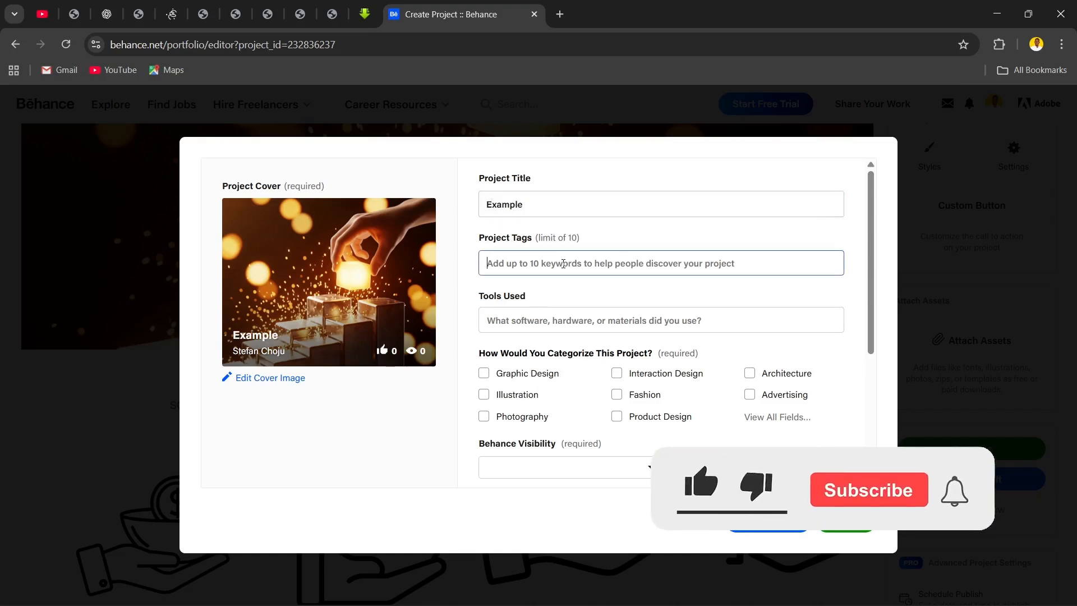
{"action": "type", "text": "a"}
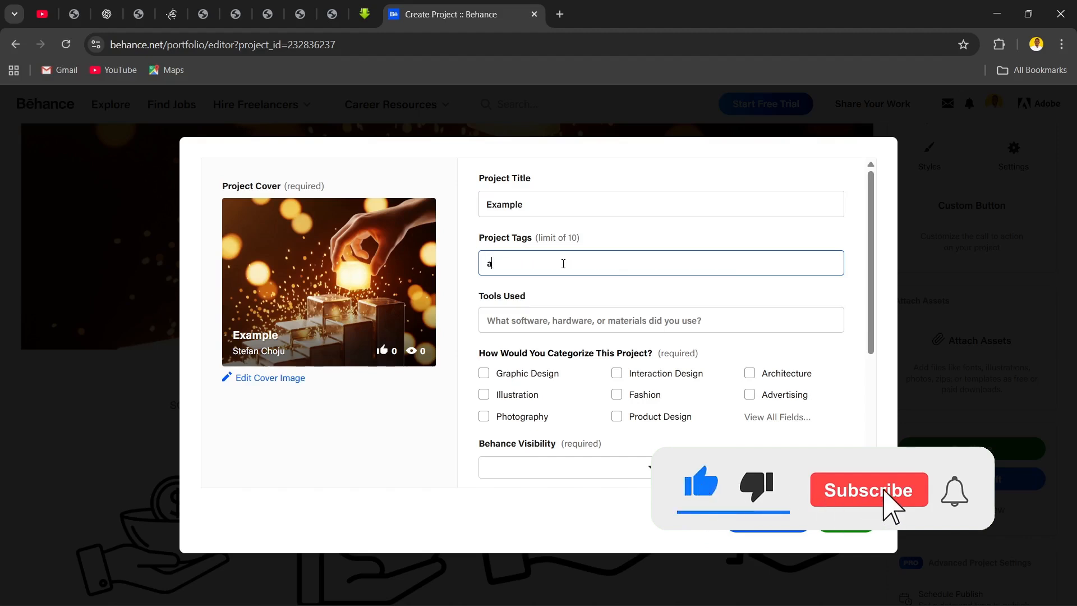
{"action": "type", "text": "gri"}
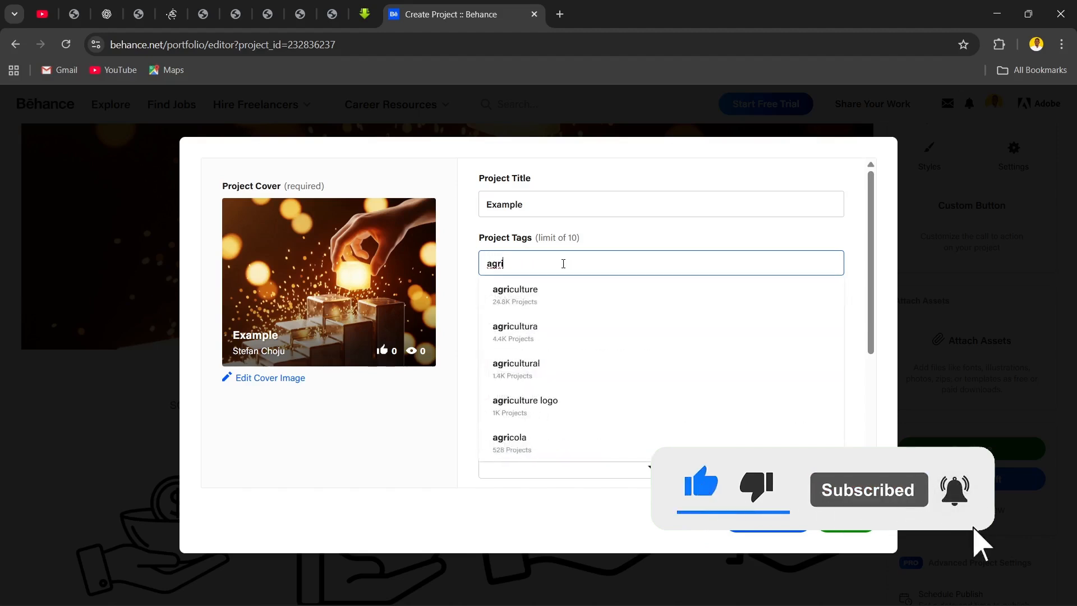
{"action": "left_click", "coordinate": [548, 297]}
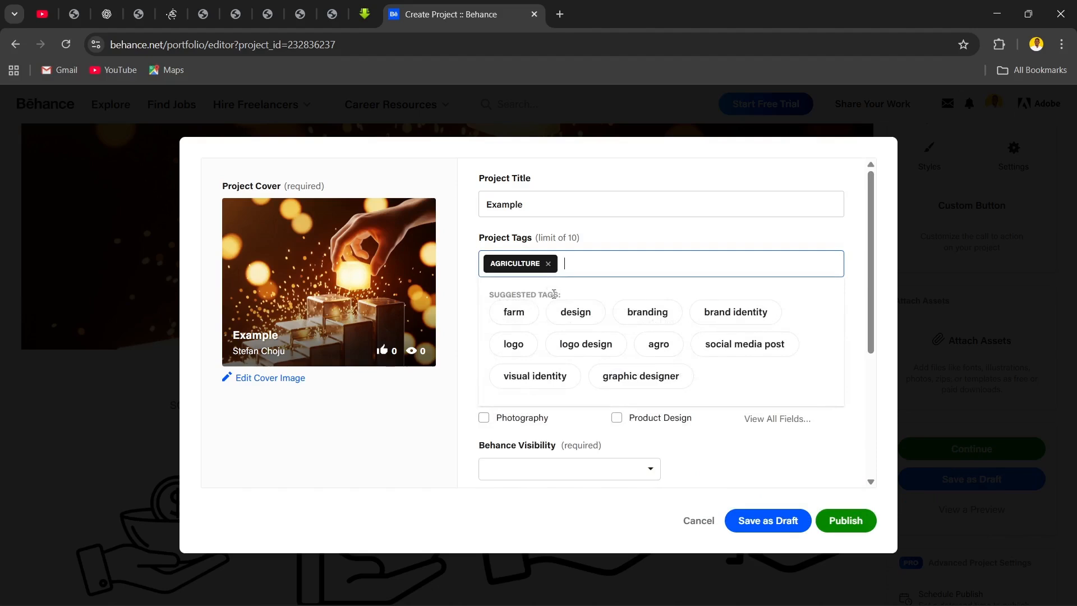
{"action": "left_click", "coordinate": [515, 313]}
{"action": "left_click", "coordinate": [572, 313]}
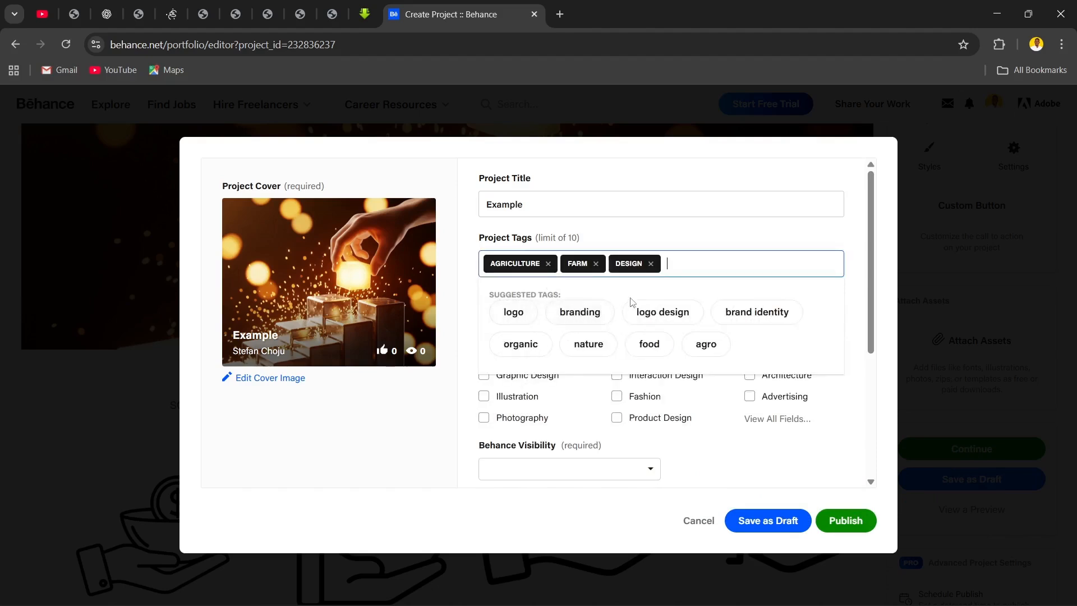
{"action": "left_click", "coordinate": [632, 344]}
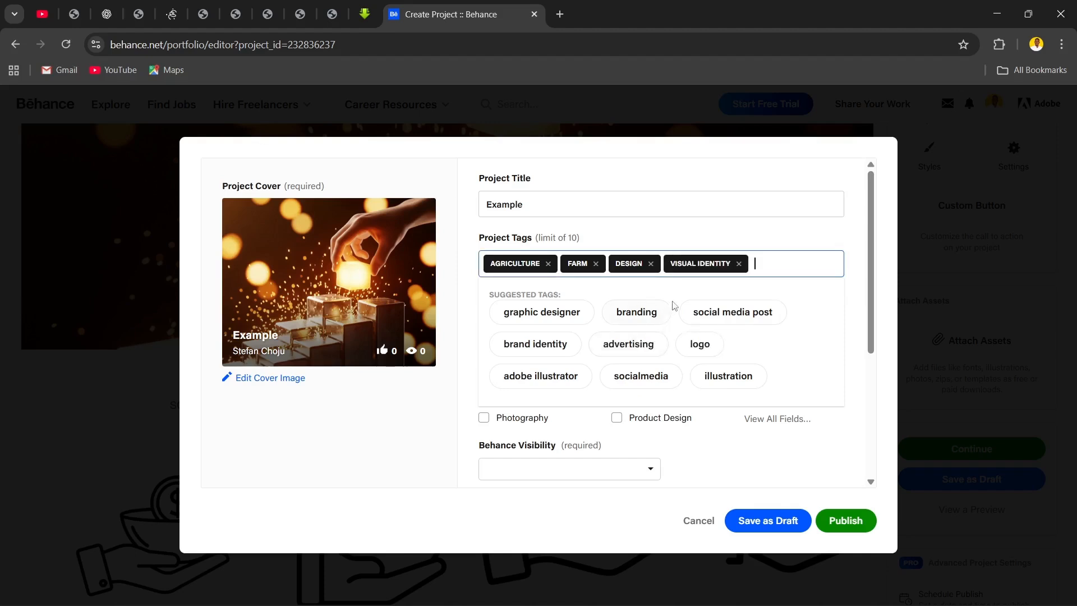
{"action": "left_click", "coordinate": [639, 314]}
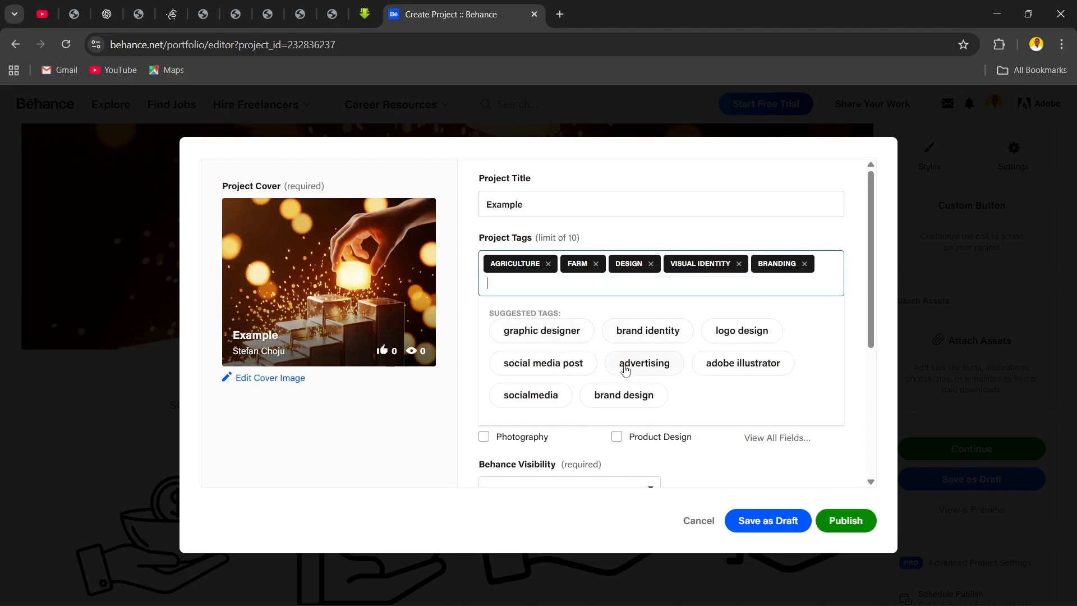
{"action": "left_click", "coordinate": [619, 395]}
{"action": "left_click", "coordinate": [530, 339]}
{"action": "left_click", "coordinate": [546, 353]}
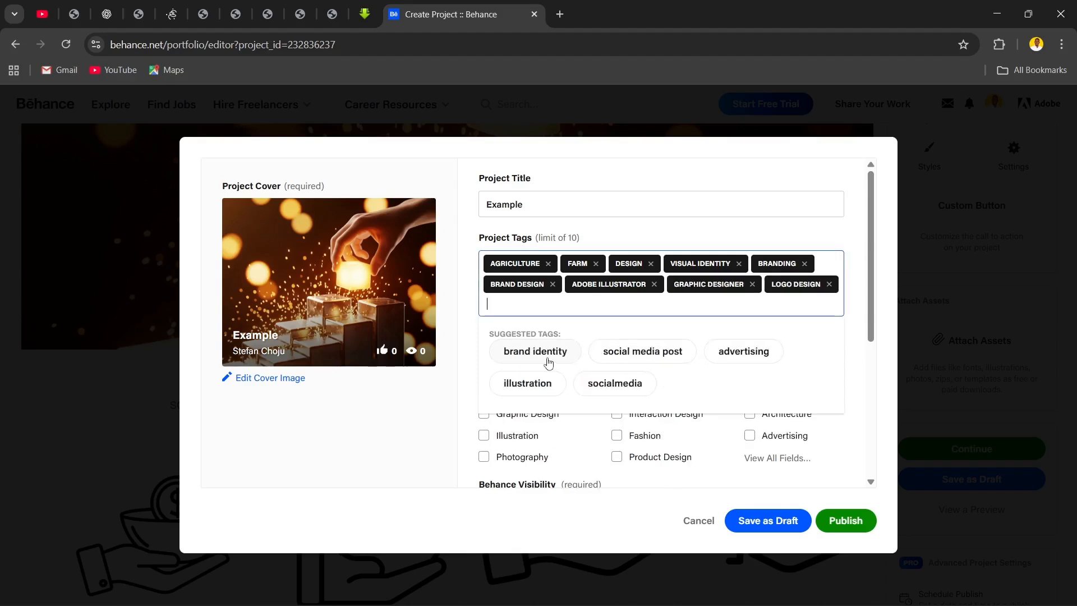
{"action": "left_click", "coordinate": [536, 351]}
List Adobe Photoshop and PixelLab as the tools used in the project.
{"action": "left_click", "coordinate": [510, 365]}
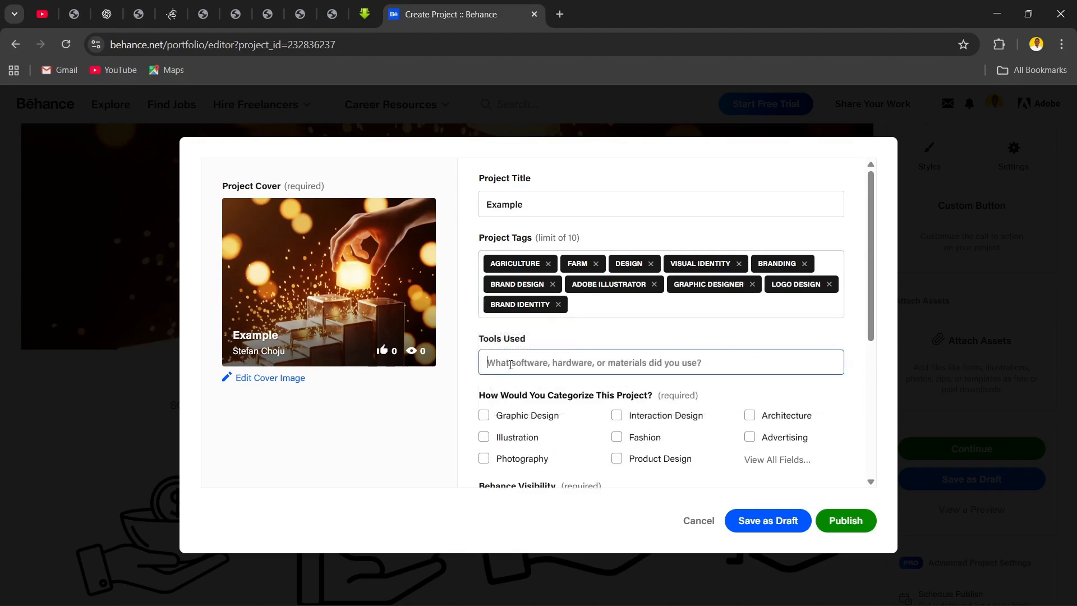
{"action": "type", "text": "pho"}
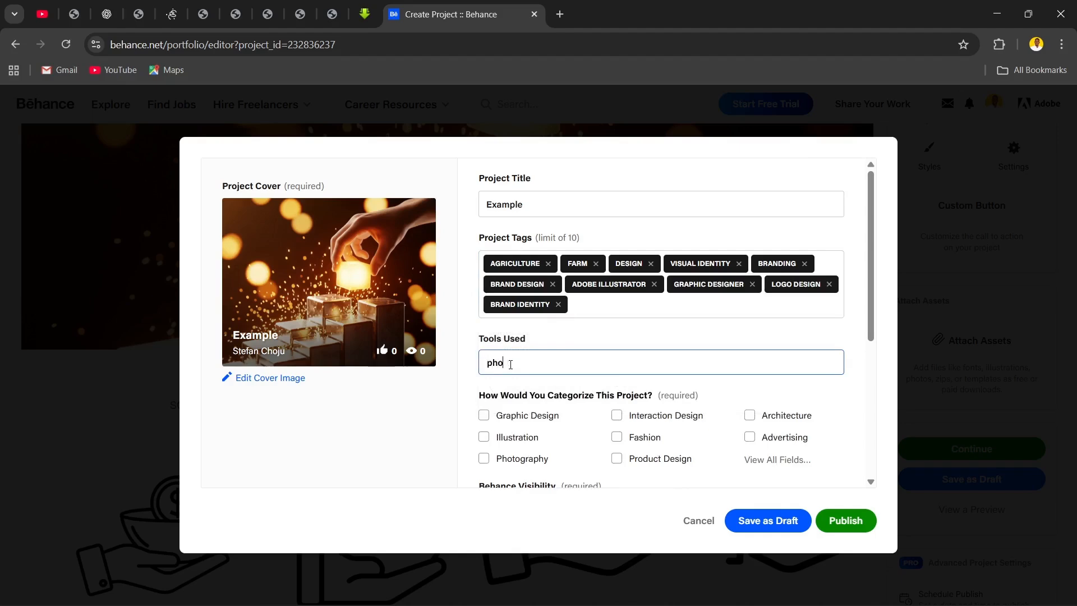
{"action": "left_click", "coordinate": [517, 386]}
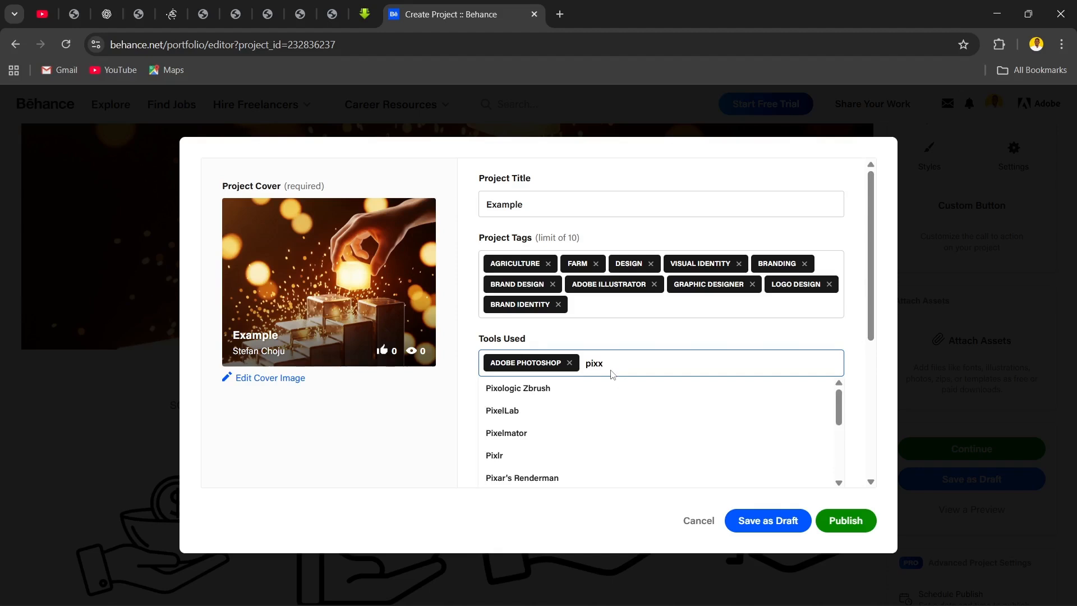
{"action": "key", "text": "BackSpace"}
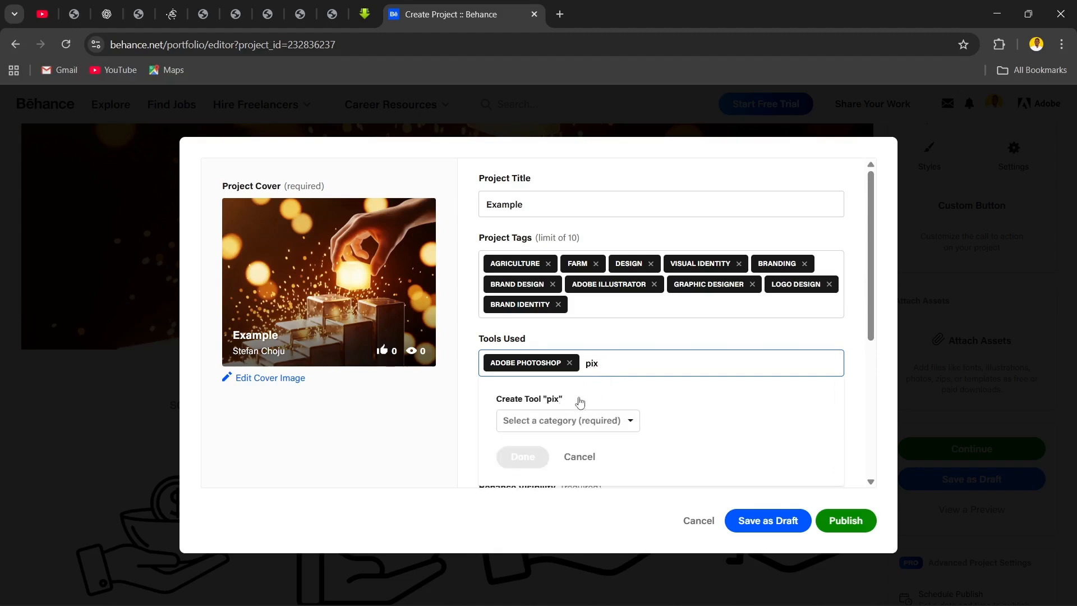
{"action": "left_click", "coordinate": [519, 410]}
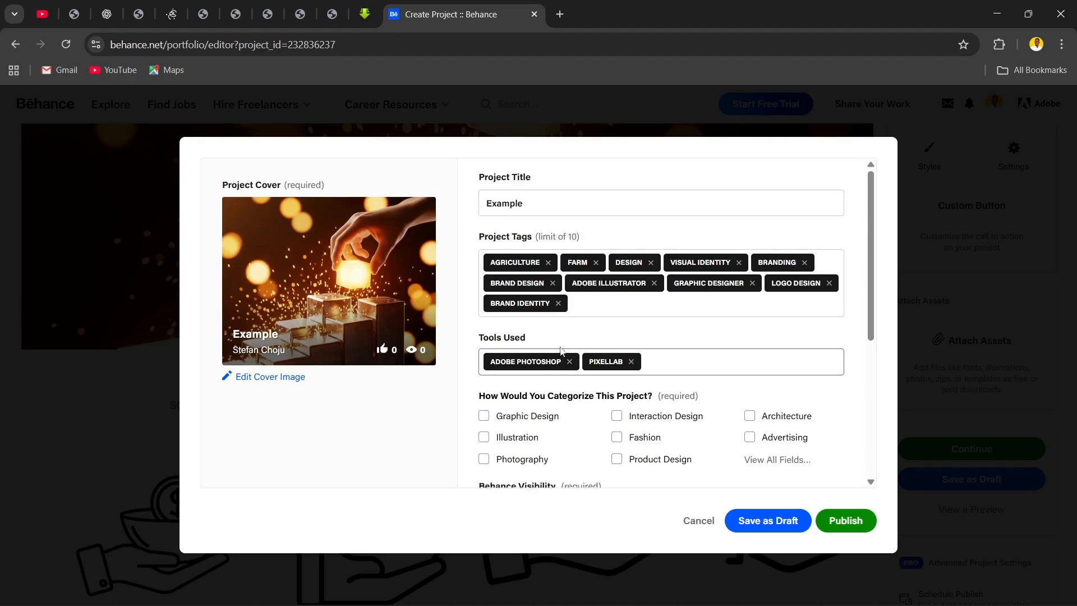
Browse the full list of creative fields for categorizing the project and cancel without choosing any.
{"action": "scroll", "coordinate": [560, 348], "scroll_direction": "down", "scroll_amount": 2}
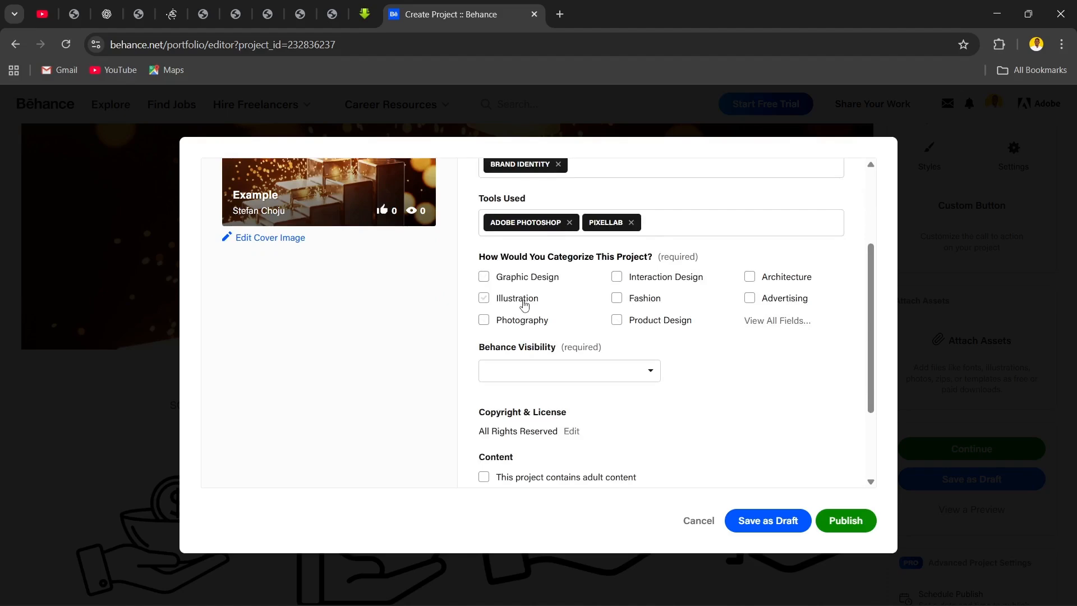
{"action": "left_click", "coordinate": [760, 328]}
{"action": "scroll", "coordinate": [607, 296], "scroll_direction": "down", "scroll_amount": 1}
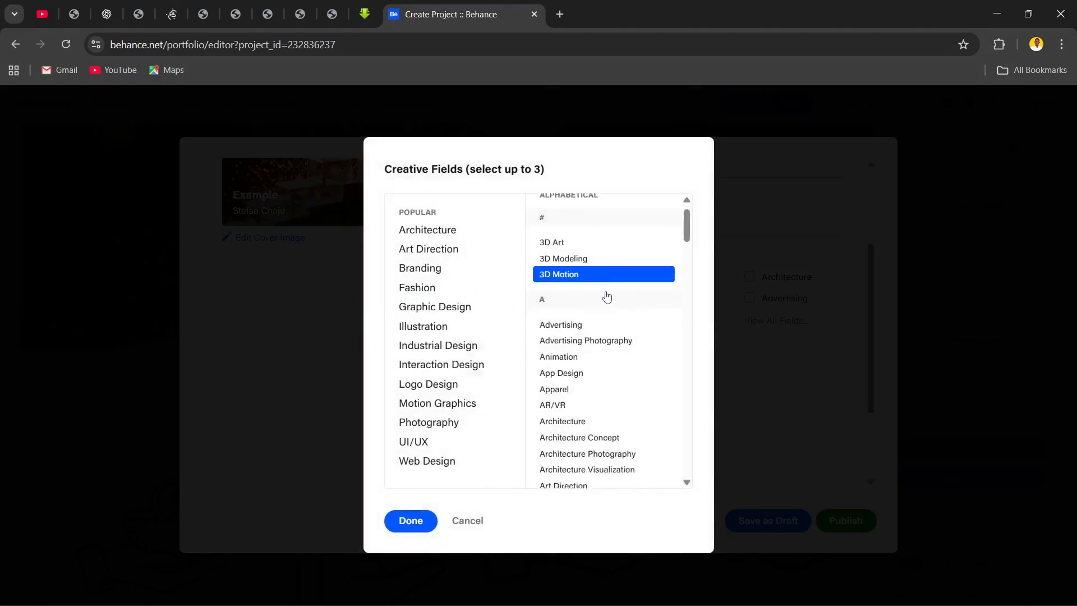
{"action": "scroll", "coordinate": [606, 296], "scroll_direction": "down", "scroll_amount": 7}
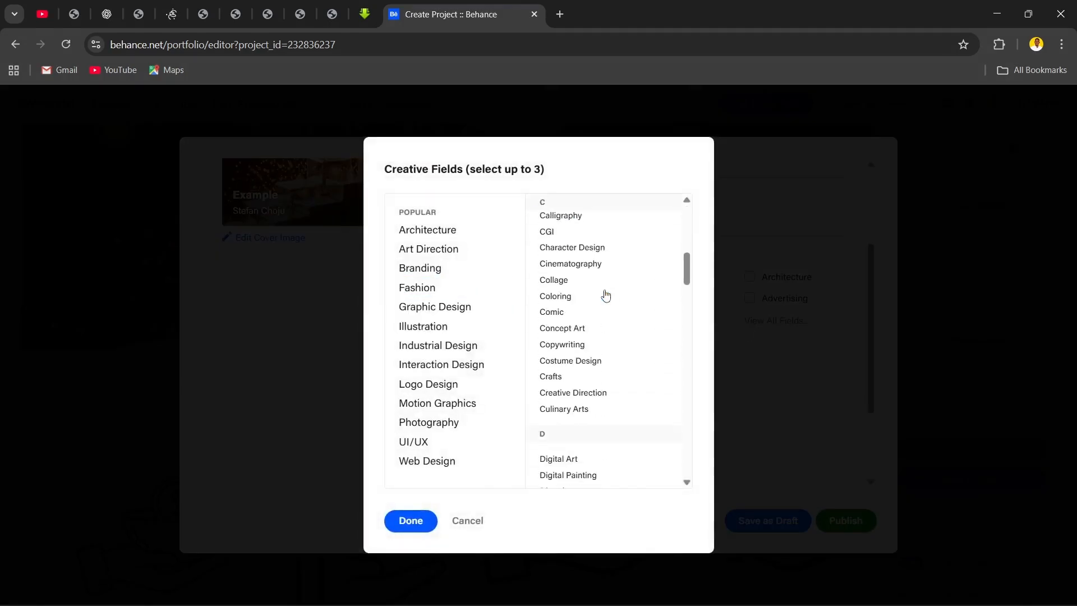
{"action": "scroll", "coordinate": [605, 296], "scroll_direction": "down", "scroll_amount": 20}
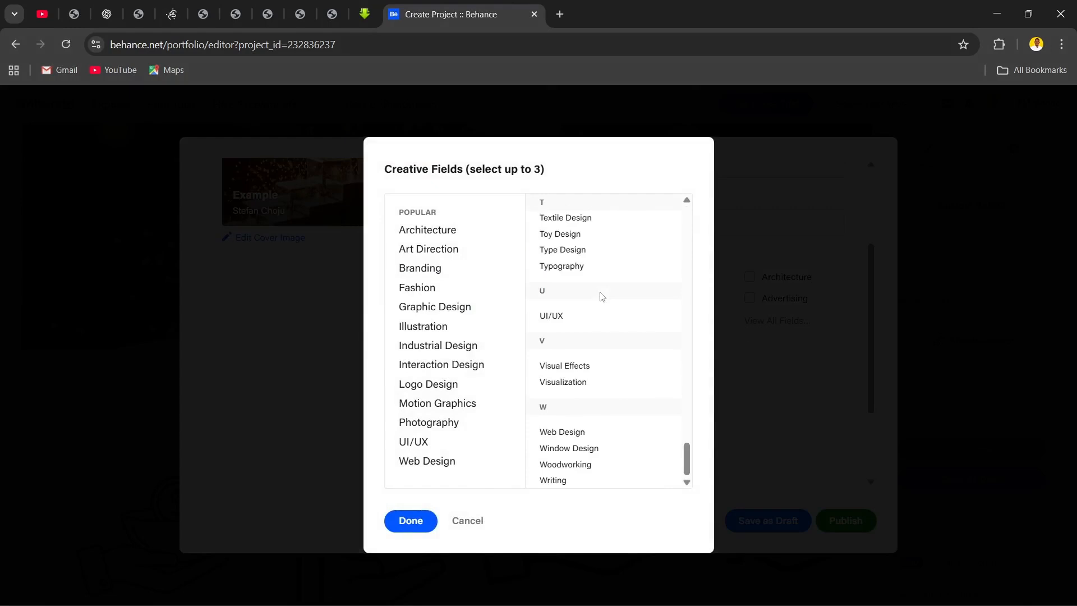
{"action": "scroll", "coordinate": [600, 358], "scroll_direction": "up", "scroll_amount": 6}
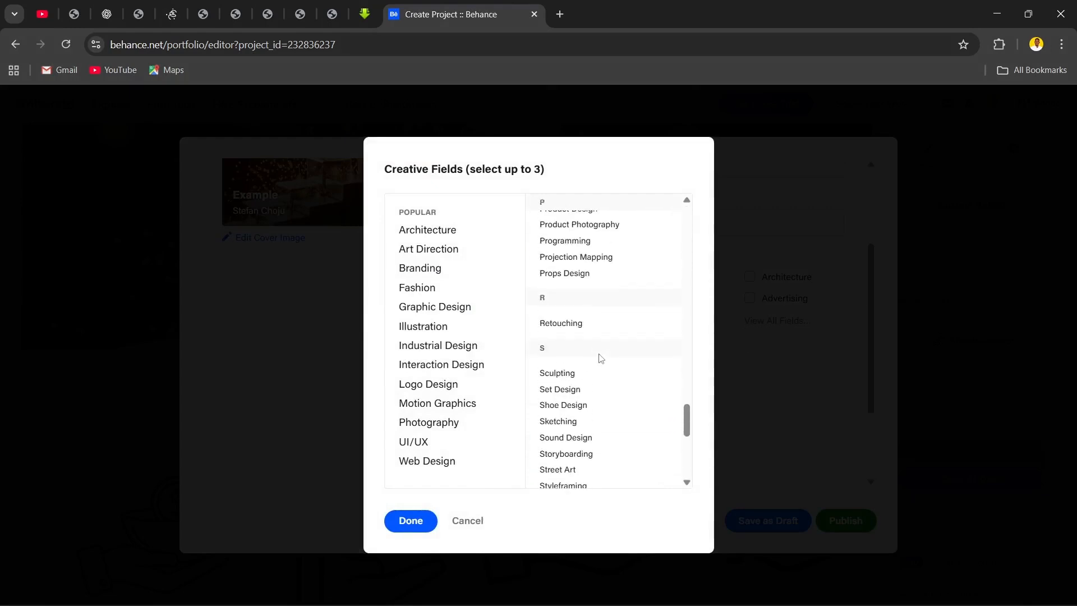
{"action": "scroll", "coordinate": [600, 357], "scroll_direction": "up", "scroll_amount": 4}
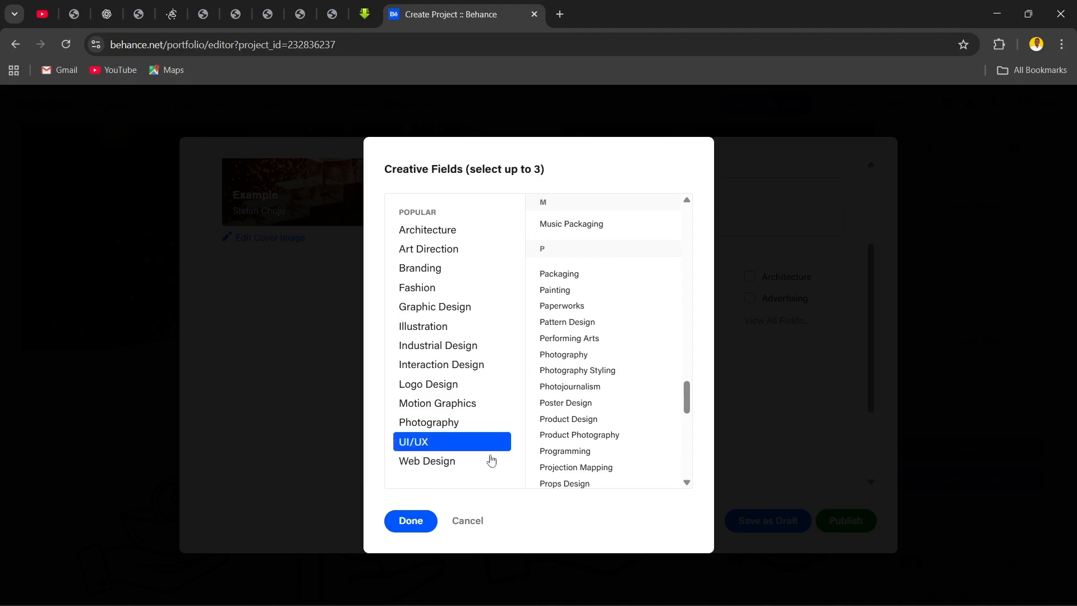
{"action": "left_click", "coordinate": [477, 522]}
{"action": "left_click", "coordinate": [536, 375]}
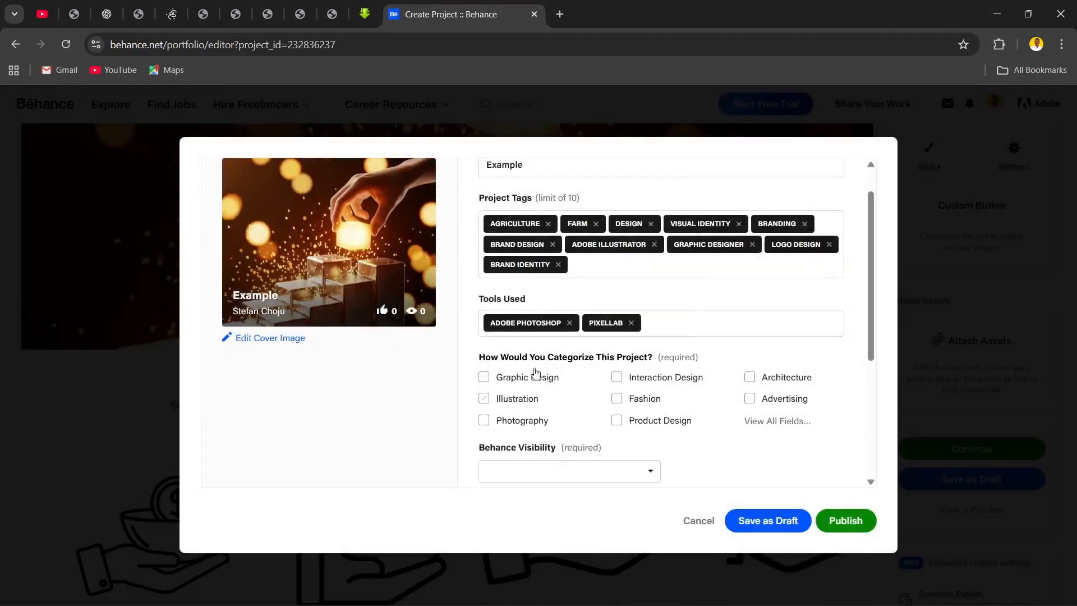
{"action": "left_click", "coordinate": [551, 402]}
Set the project's Behance visibility to Everyone.
{"action": "scroll", "coordinate": [553, 405], "scroll_direction": "down", "scroll_amount": 3}
{"action": "left_click", "coordinate": [526, 331]}
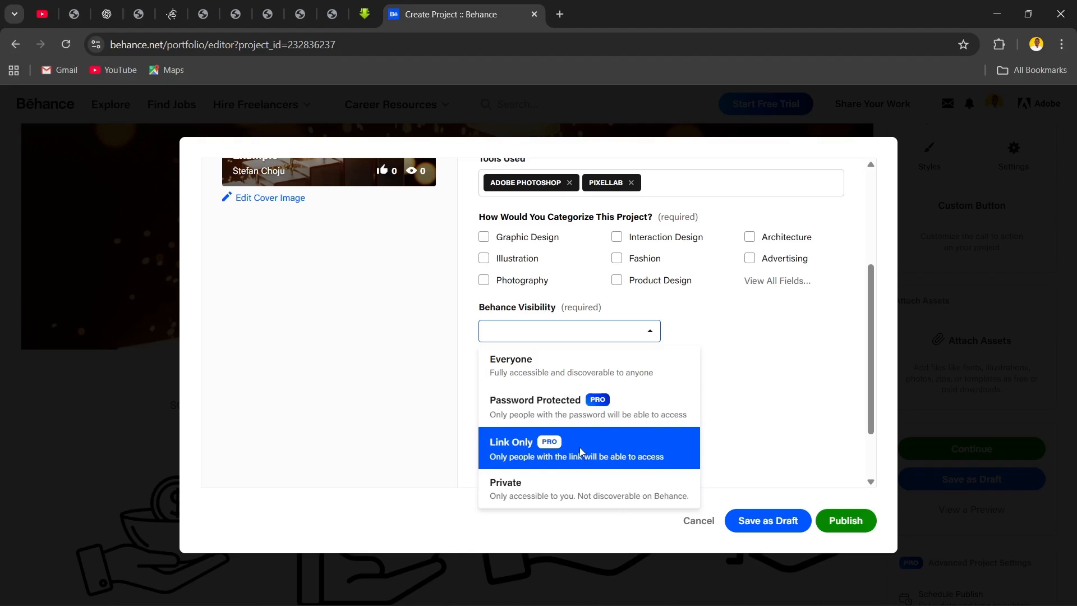
{"action": "left_click", "coordinate": [577, 366]}
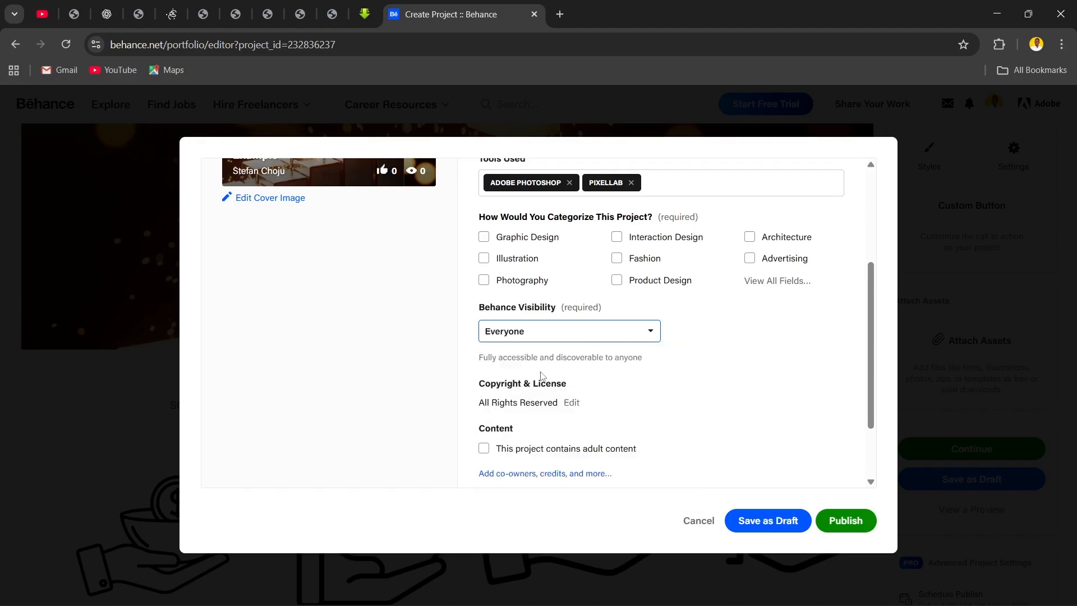
{"action": "scroll", "coordinate": [543, 375], "scroll_direction": "down", "scroll_amount": 2}
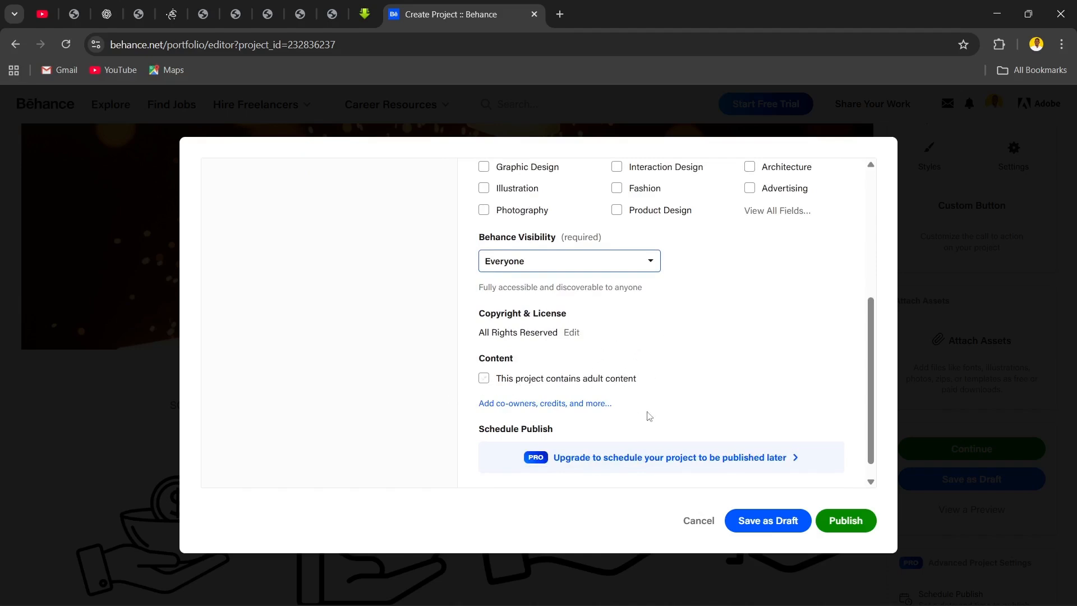
Open the cover image for editing and reposition the photo of the hand and glowing blocks within the crop frame.
{"action": "scroll", "coordinate": [646, 415], "scroll_direction": "up", "scroll_amount": 5}
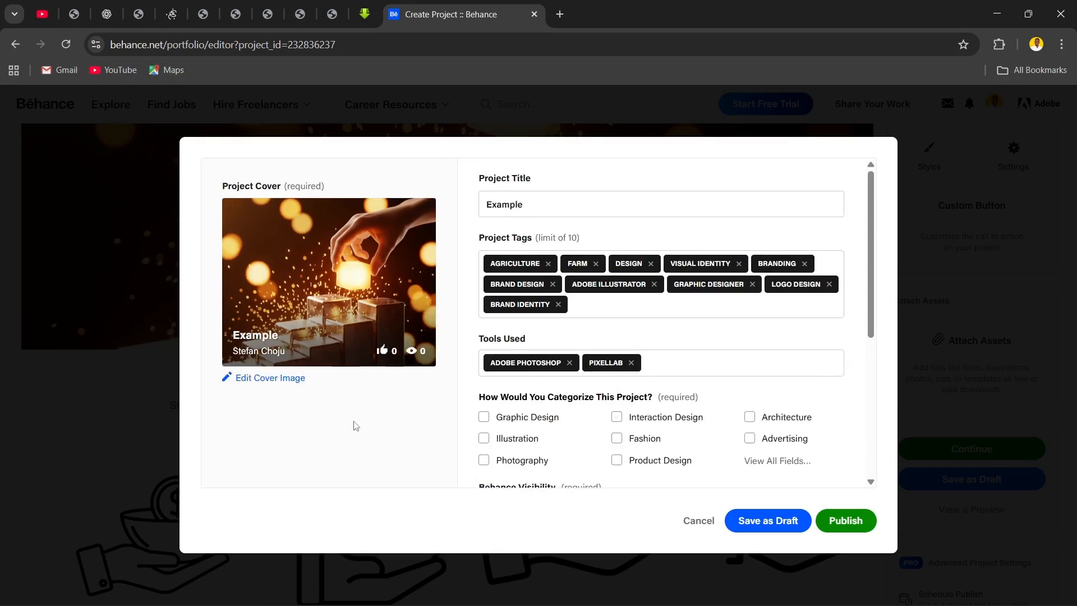
{"action": "left_click", "coordinate": [256, 380]}
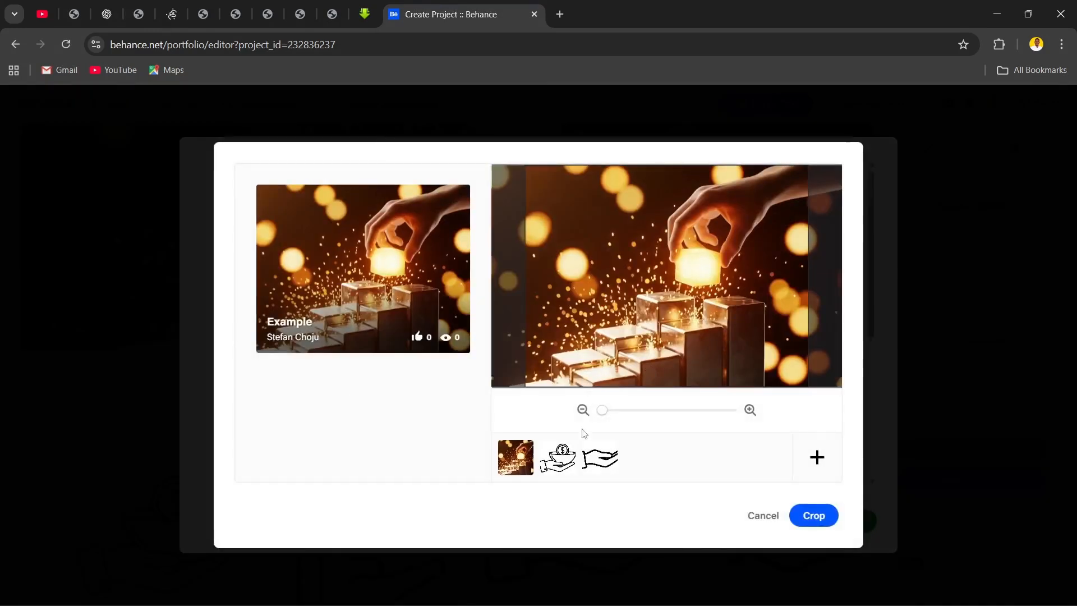
{"action": "left_click_drag", "start_coordinate": [593, 329], "coordinate": [659, 289]}
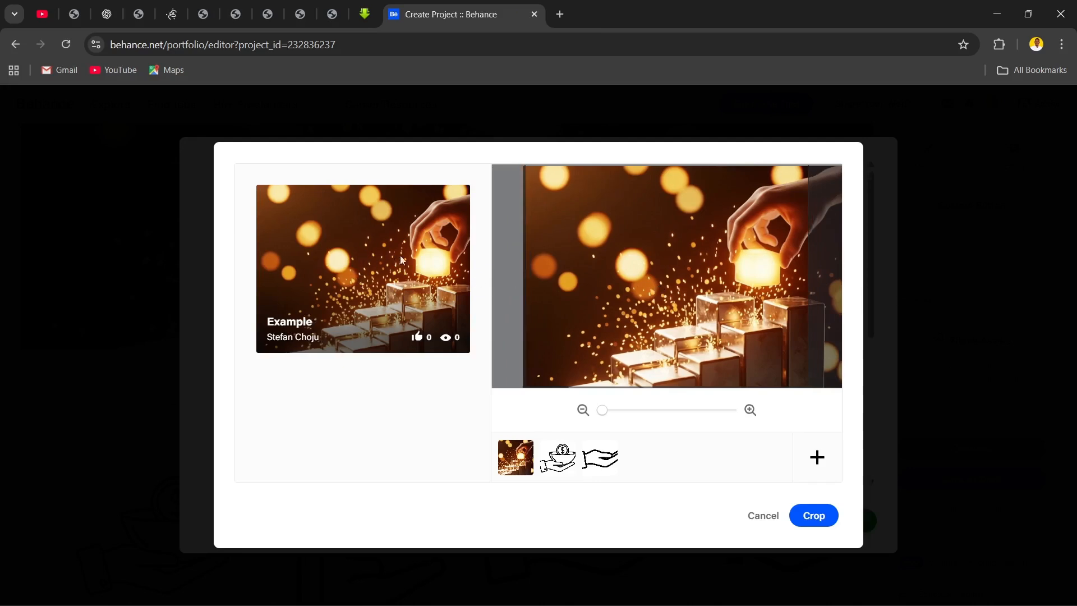
{"action": "mouse_move", "coordinate": [593, 264]}
{"action": "left_mouse_down"}
{"action": "mouse_move", "coordinate": [547, 267]}
{"action": "mouse_move", "coordinate": [581, 268]}
{"action": "left_mouse_up"}
Try each of the three project images as the cover, ending with the open-hand drawing selected.
{"action": "left_click", "coordinate": [569, 459]}
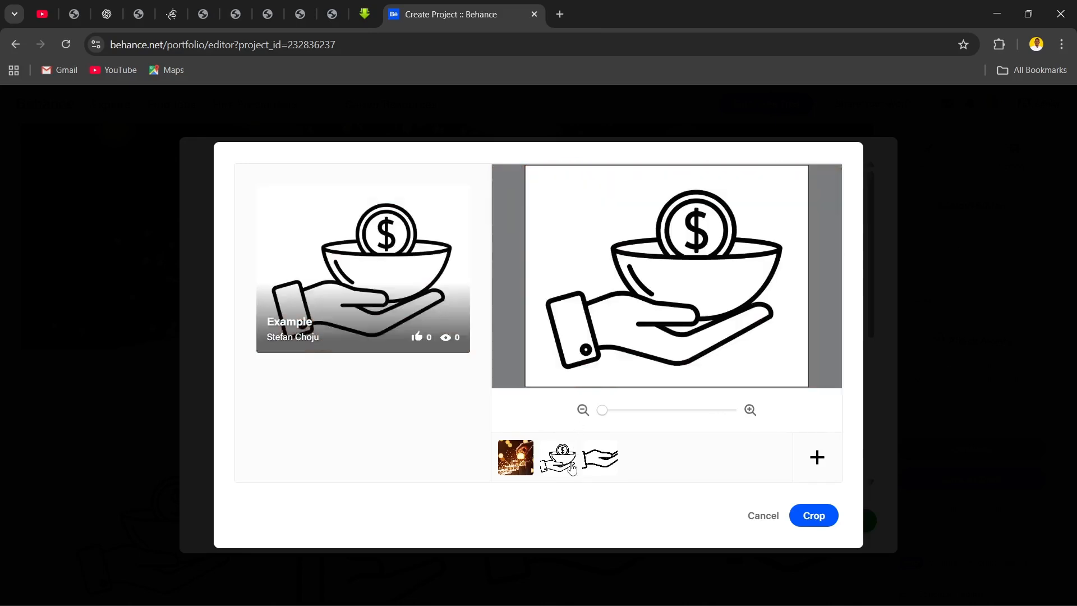
{"action": "left_click", "coordinate": [599, 468]}
{"action": "left_click", "coordinate": [564, 467]}
{"action": "left_click", "coordinate": [504, 465]}
{"action": "left_click", "coordinate": [550, 468]}
{"action": "left_click", "coordinate": [591, 470]}
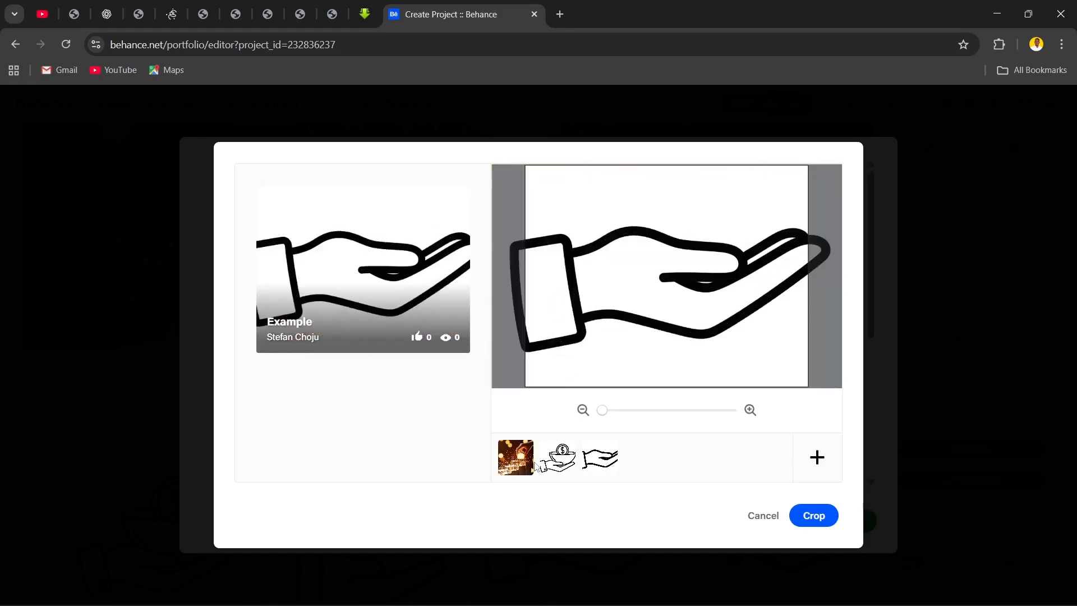
{"action": "left_click", "coordinate": [556, 468]}
{"action": "left_click", "coordinate": [592, 470]}
{"action": "left_click", "coordinate": [558, 469]}
{"action": "left_click", "coordinate": [525, 469]}
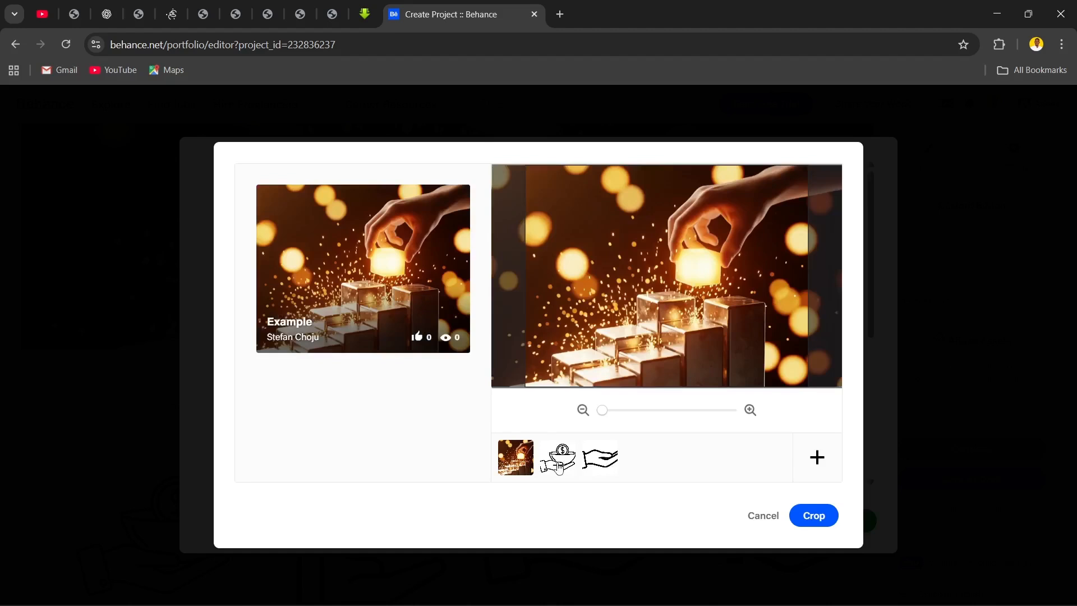
{"action": "left_click", "coordinate": [558, 468]}
{"action": "left_click", "coordinate": [596, 469]}
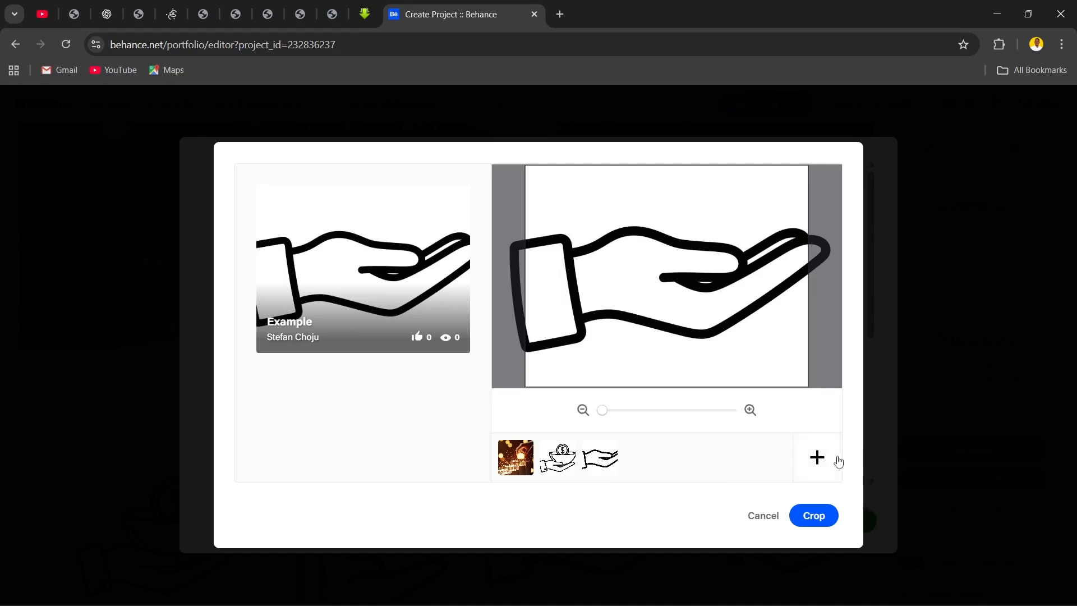
Upload the pastry photo "WhatsApp Image 2025-08-16 at 17.17.08_8dff05ff" from Downloads as a new cover image.
{"action": "left_click", "coordinate": [832, 460]}
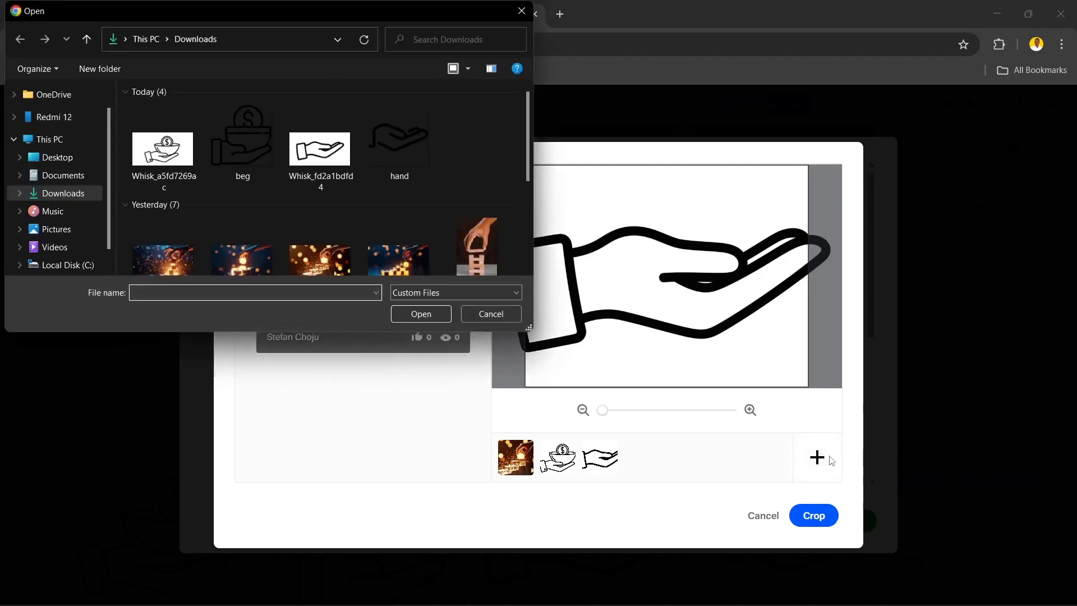
{"action": "scroll", "coordinate": [251, 221], "scroll_direction": "down", "scroll_amount": 5}
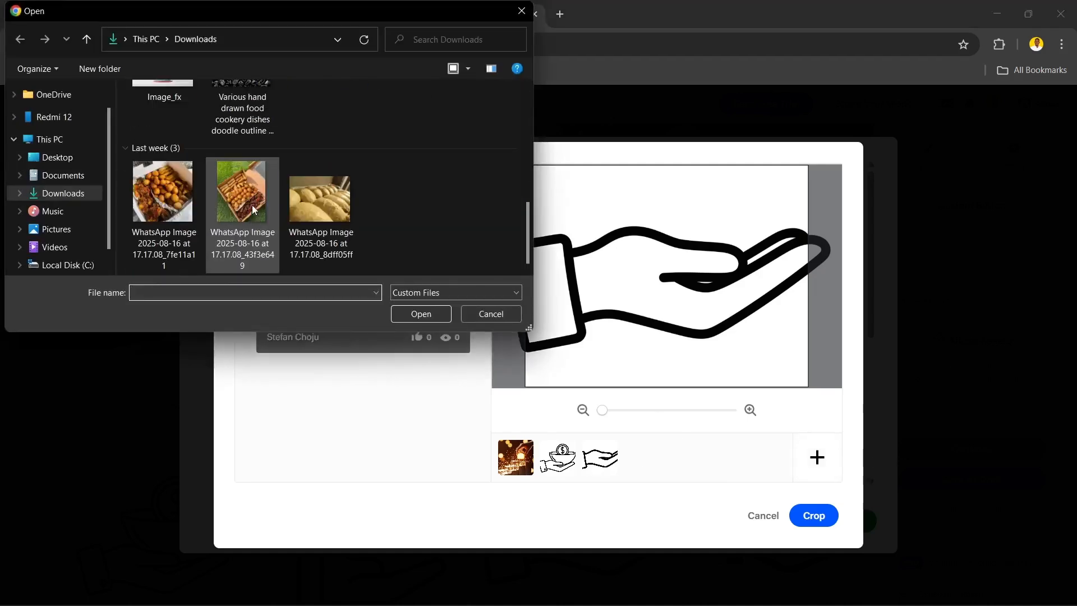
{"action": "left_click", "coordinate": [226, 199]}
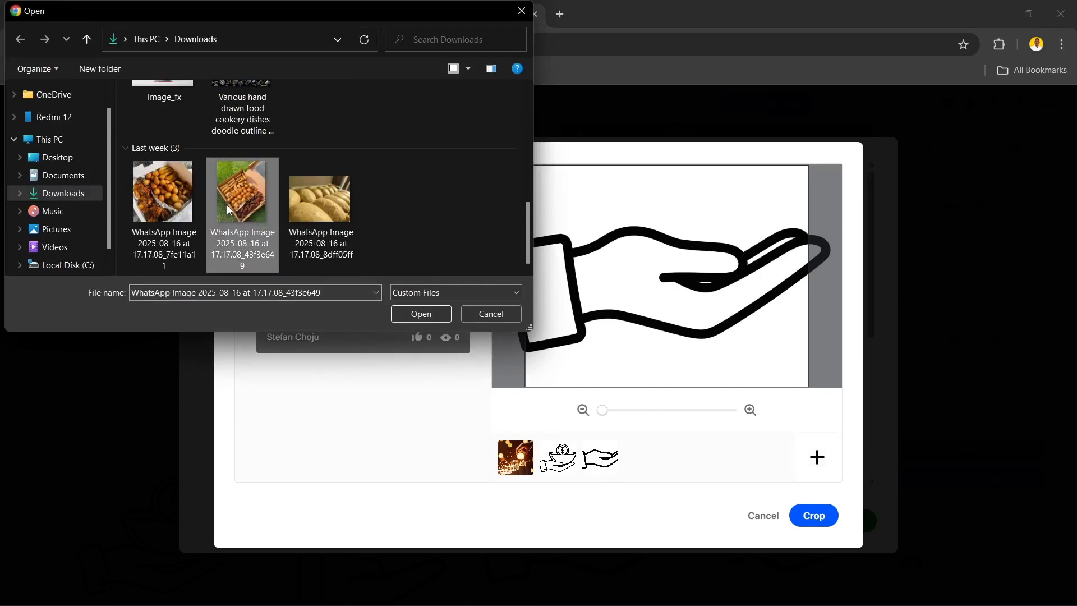
{"action": "left_click", "coordinate": [291, 196]}
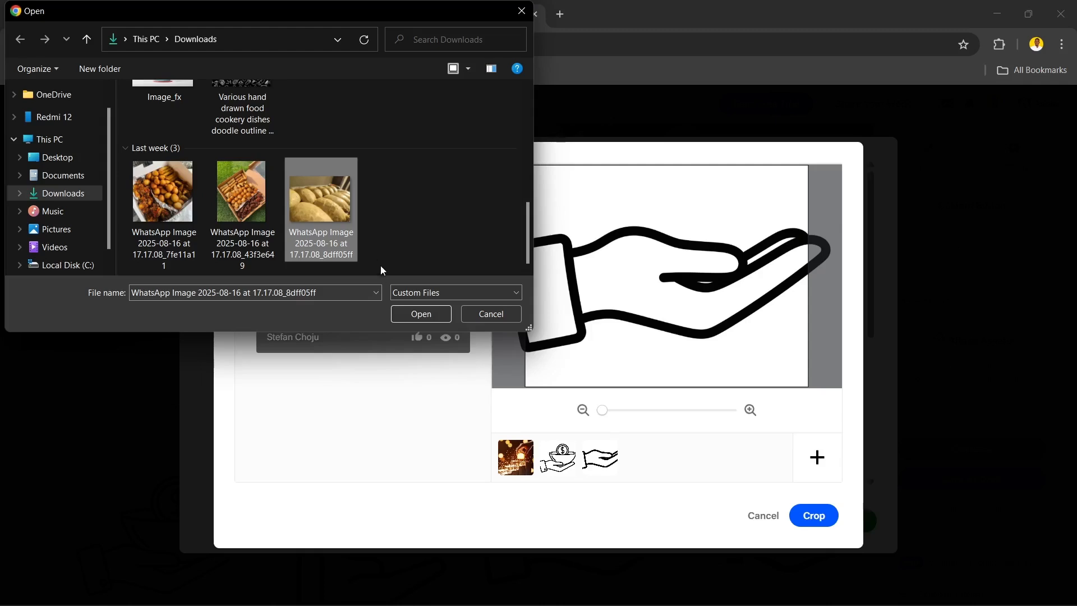
{"action": "left_click", "coordinate": [406, 317]}
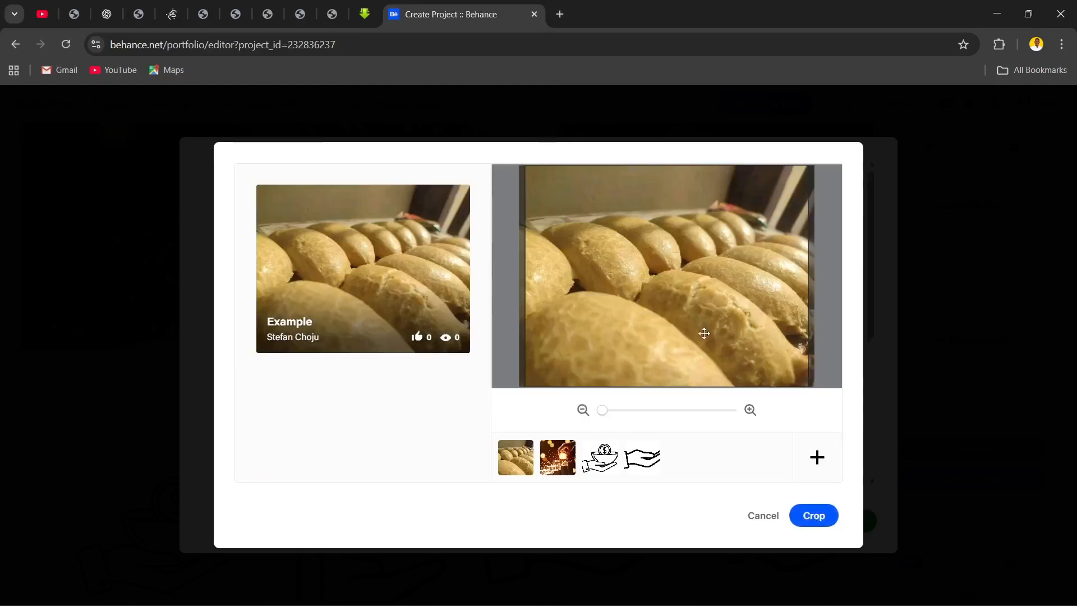
Reposition and slightly enlarge the pastry photo in the cover crop frame, apply the crop, and save the project as a draft.
{"action": "left_click_drag", "start_coordinate": [690, 312], "coordinate": [618, 274]}
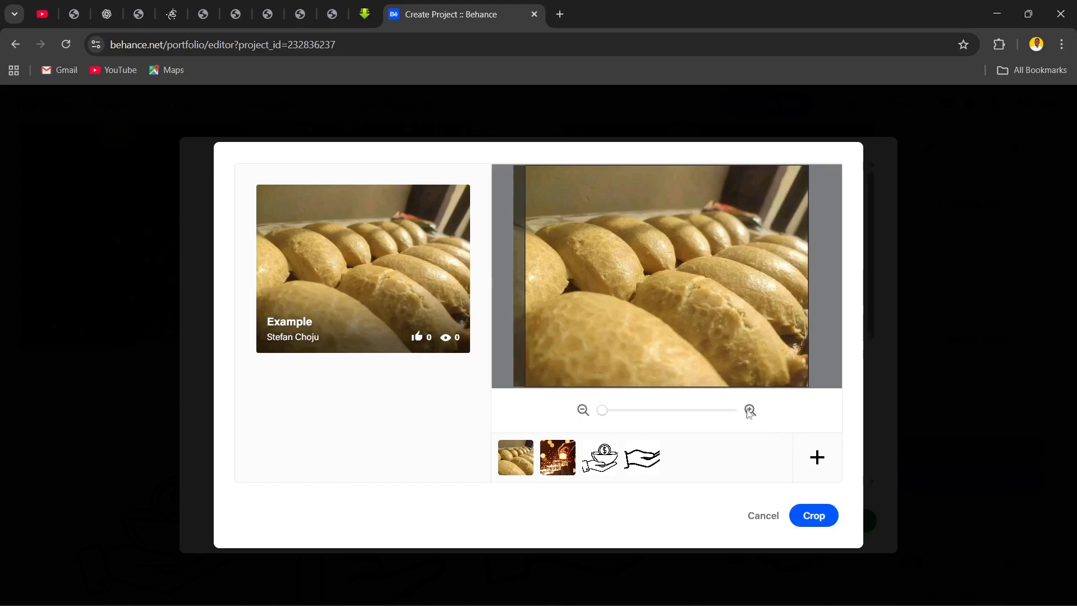
{"action": "left_click_drag", "start_coordinate": [602, 410], "coordinate": [640, 423]}
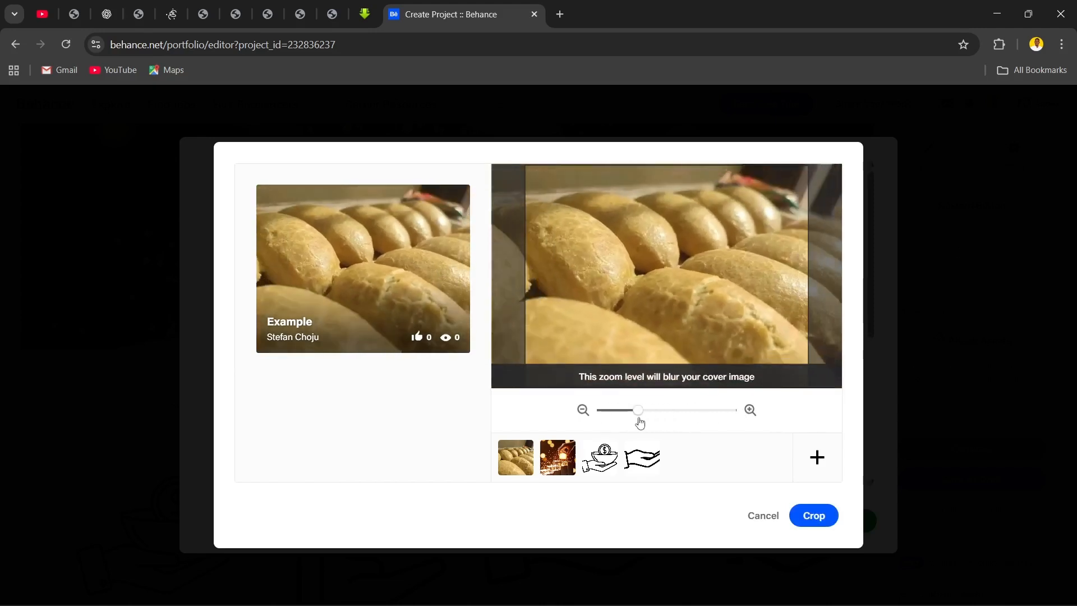
{"action": "left_click", "coordinate": [812, 516]}
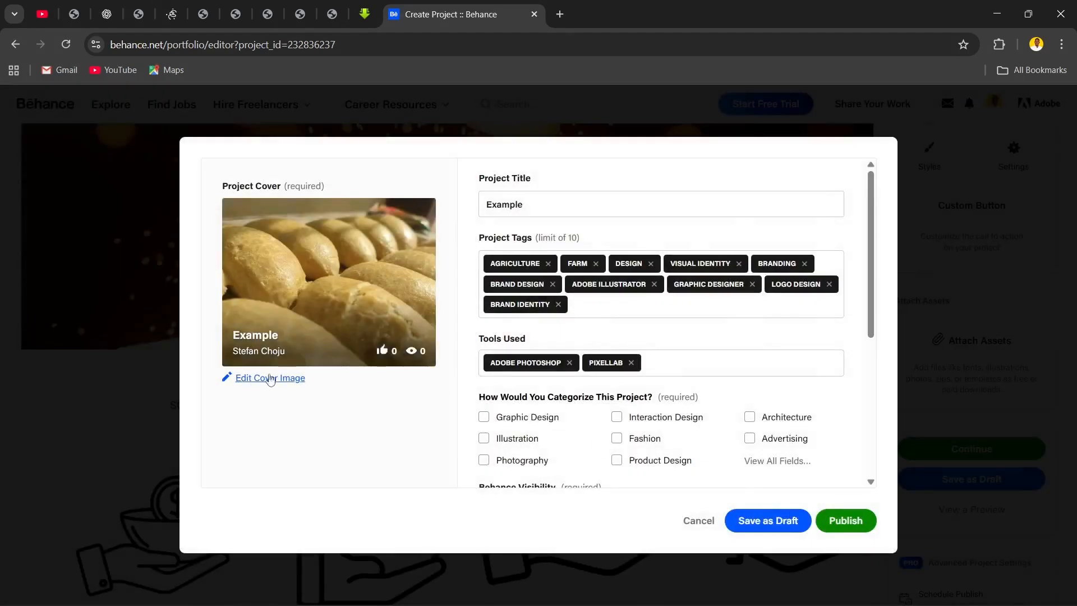
{"action": "left_click", "coordinate": [798, 525]}
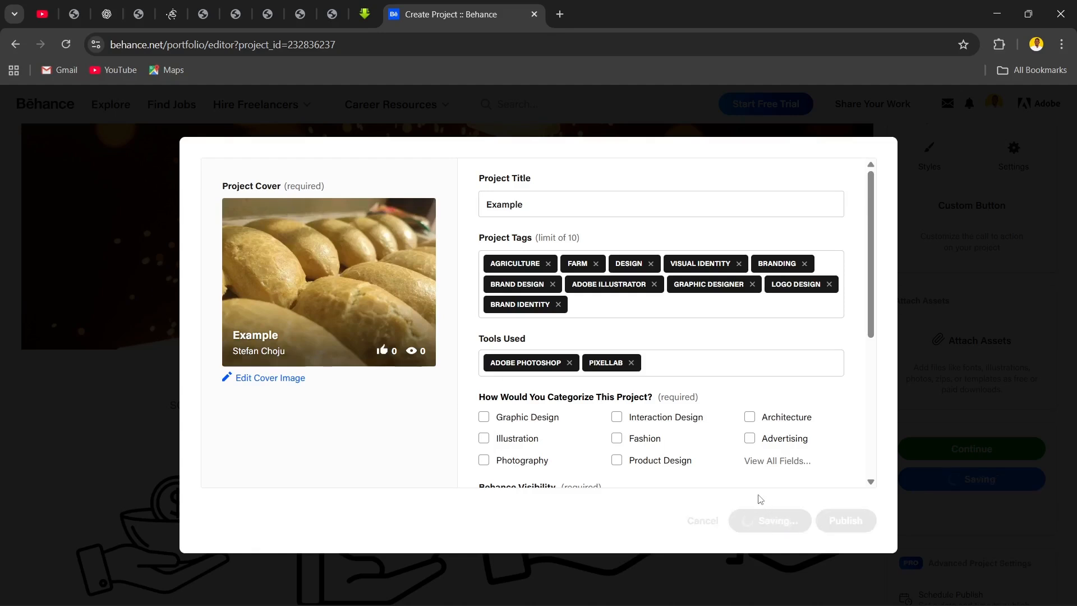
Open the project's custom button options and preview the Follows and Appreciations call to action.
{"action": "scroll", "coordinate": [735, 477], "scroll_direction": "down", "scroll_amount": 7}
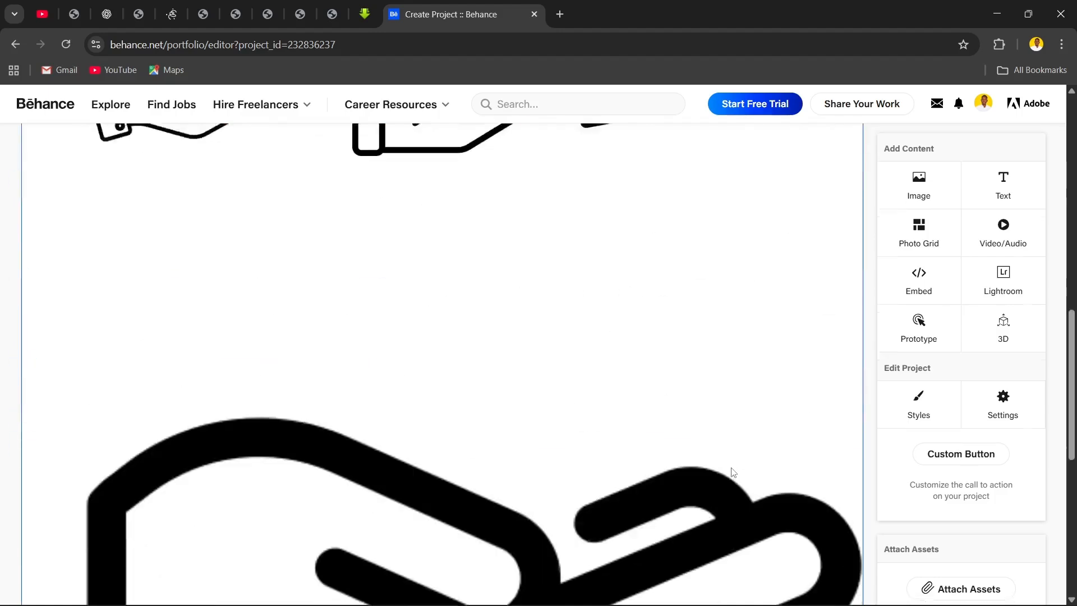
{"action": "scroll", "coordinate": [701, 415], "scroll_direction": "up", "scroll_amount": 4}
{"action": "scroll", "coordinate": [729, 404], "scroll_direction": "up", "scroll_amount": 5}
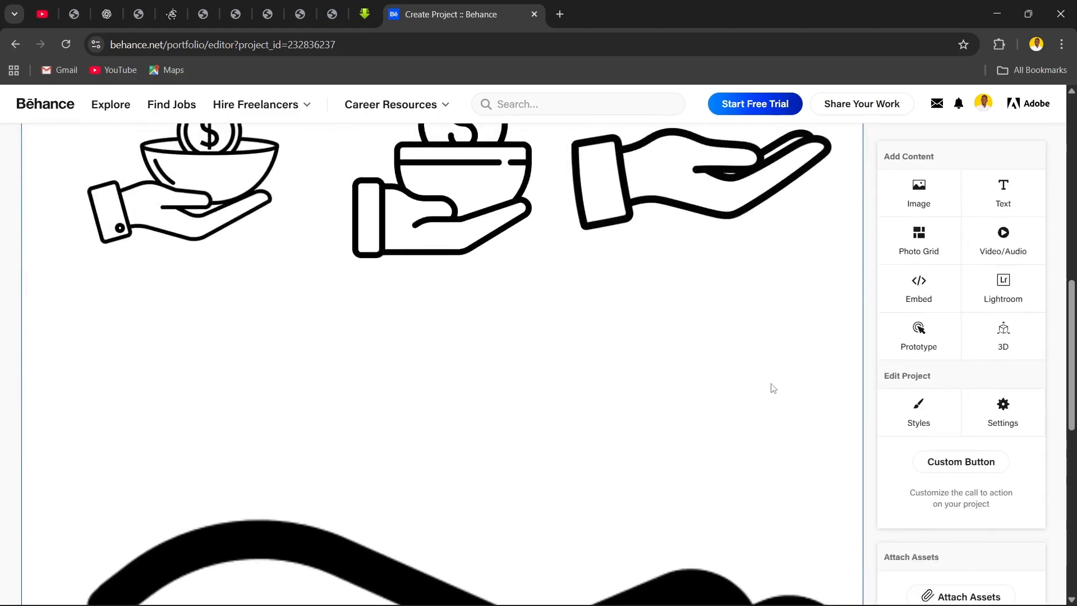
{"action": "scroll", "coordinate": [937, 360], "scroll_direction": "down", "scroll_amount": 4}
{"action": "scroll", "coordinate": [948, 395], "scroll_direction": "down", "scroll_amount": 1}
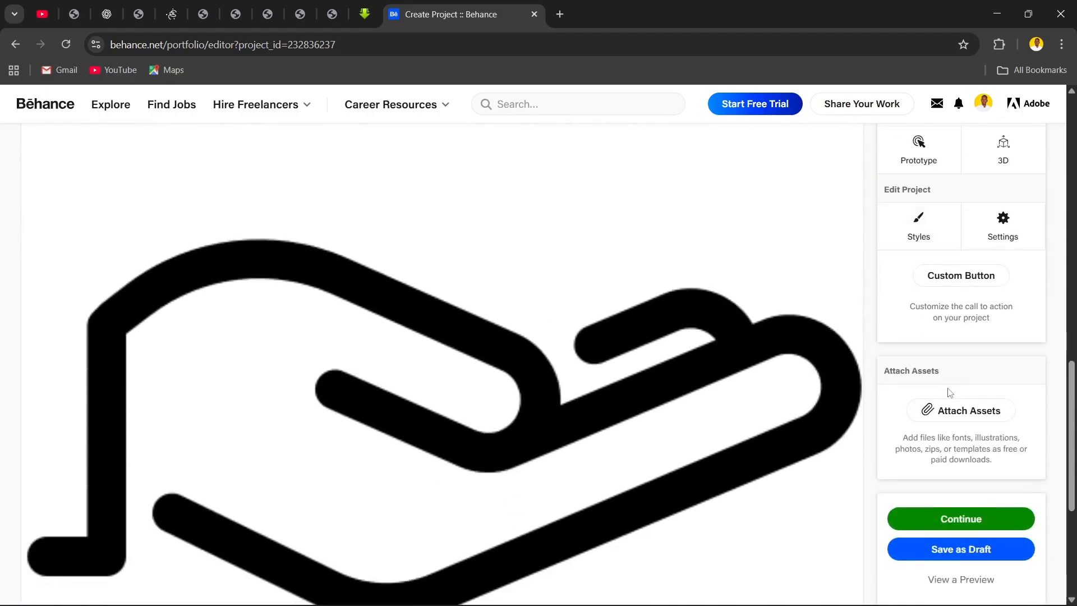
{"action": "left_click", "coordinate": [961, 279]}
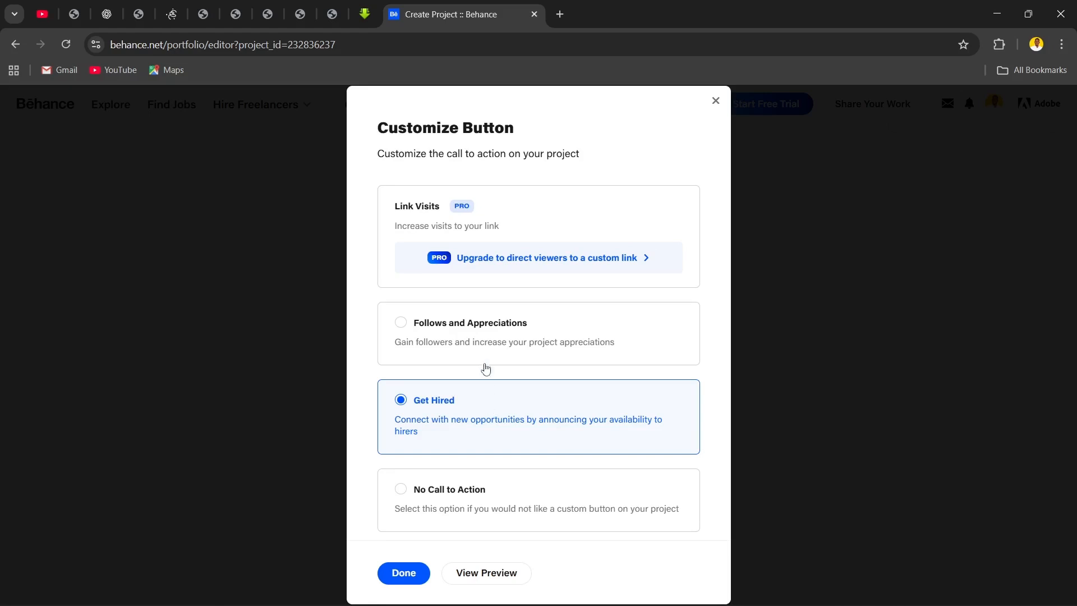
{"action": "left_click", "coordinate": [475, 343]}
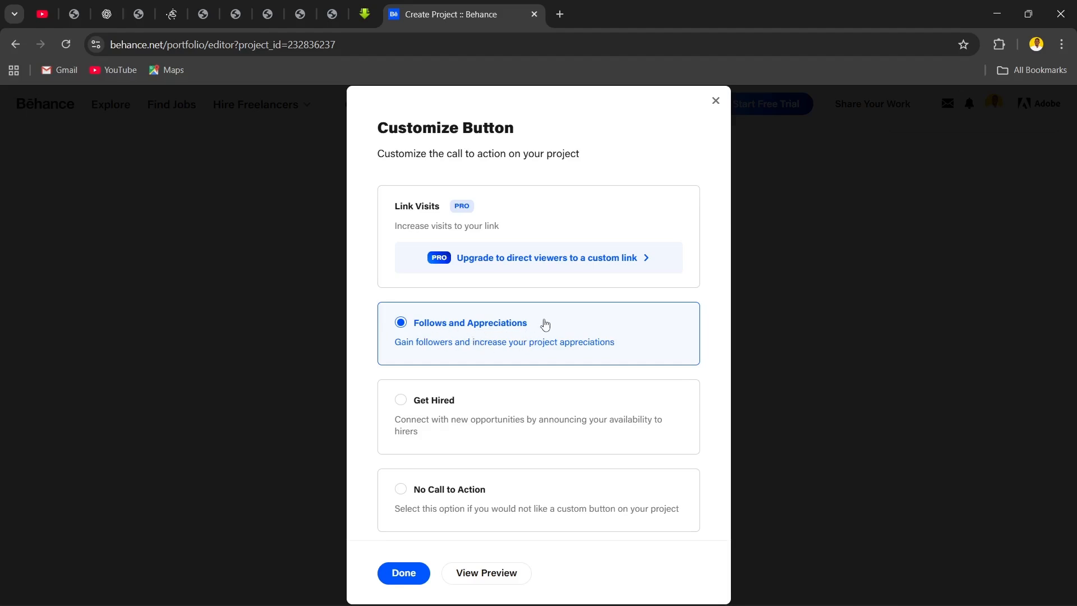
{"action": "left_click", "coordinate": [481, 573]}
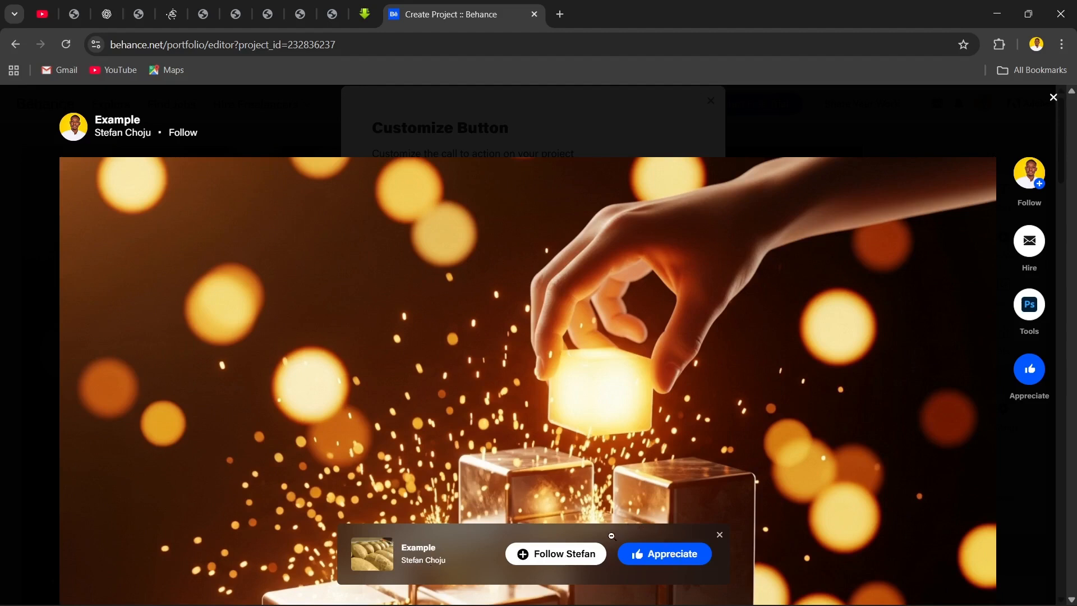
{"action": "key", "text": "Escape"}
Preview the project with the Get Hired call to action and with No Call to Action.
{"action": "left_click", "coordinate": [451, 404]}
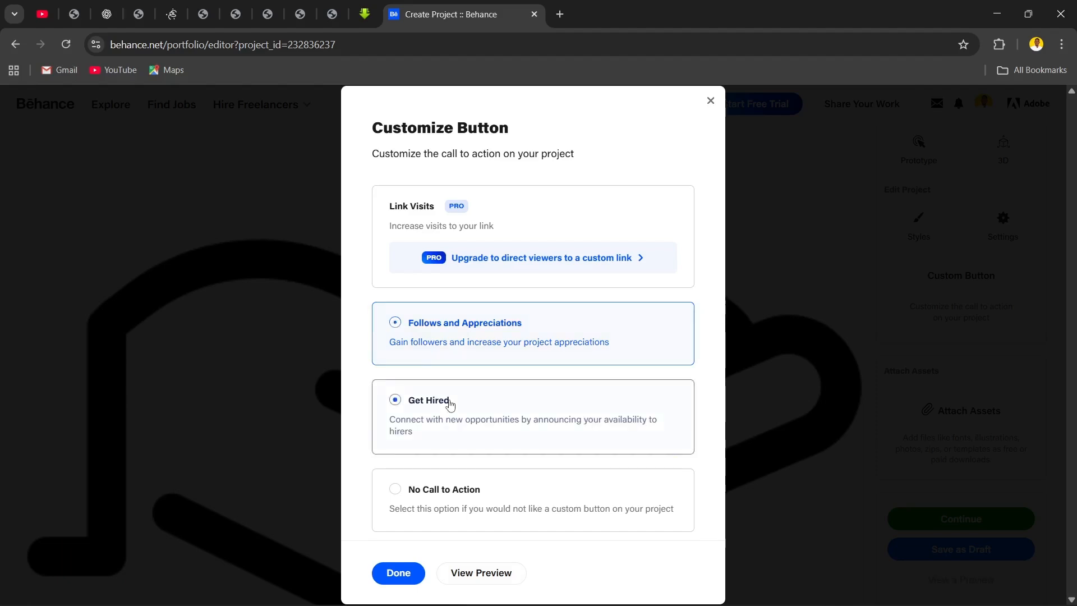
{"action": "left_click", "coordinate": [470, 587]}
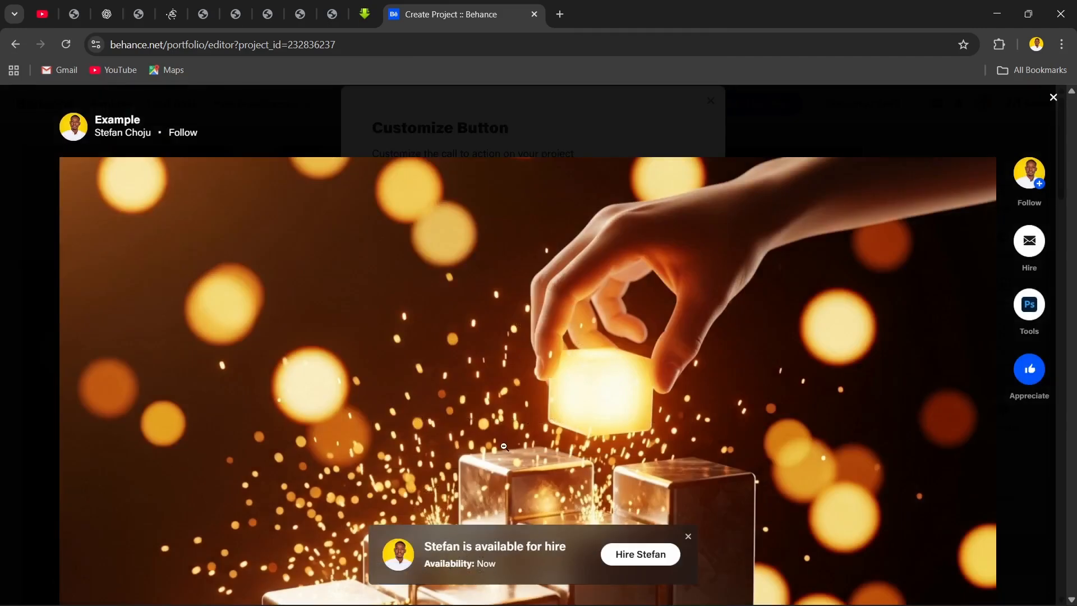
{"action": "key", "text": "Escape"}
{"action": "left_click", "coordinate": [467, 494]}
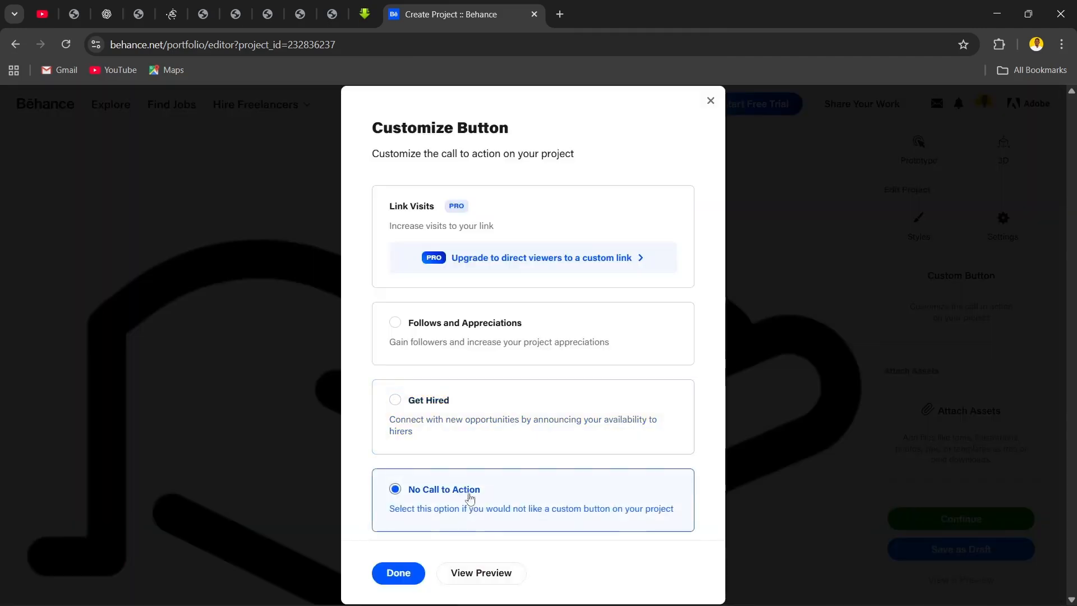
{"action": "left_click", "coordinate": [485, 576]}
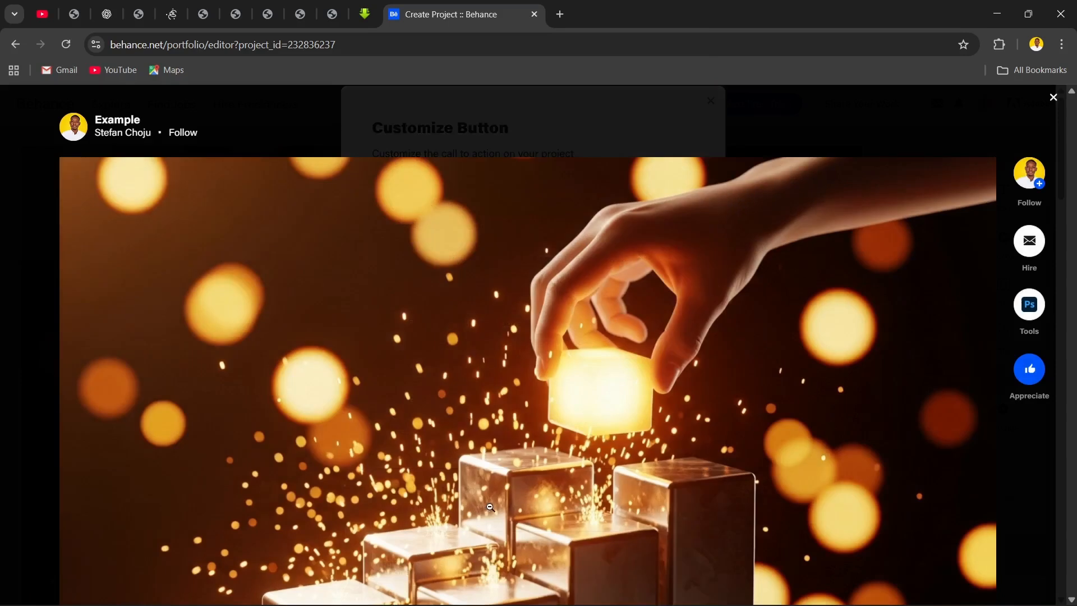
{"action": "key", "text": "Escape"}
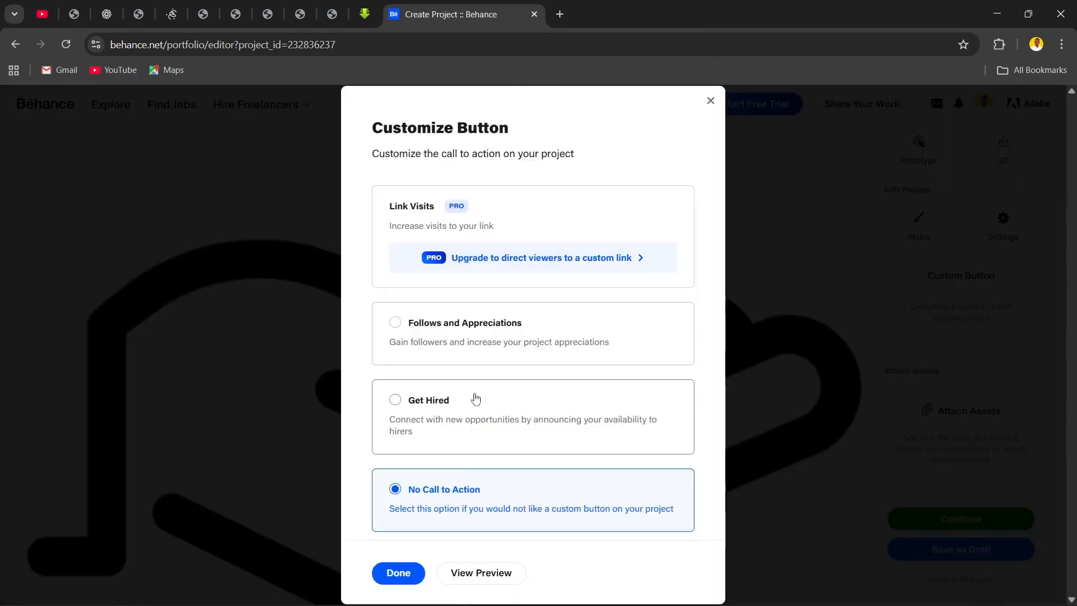
Set the project's custom button to Get Hired and apply it.
{"action": "left_click", "coordinate": [459, 359]}
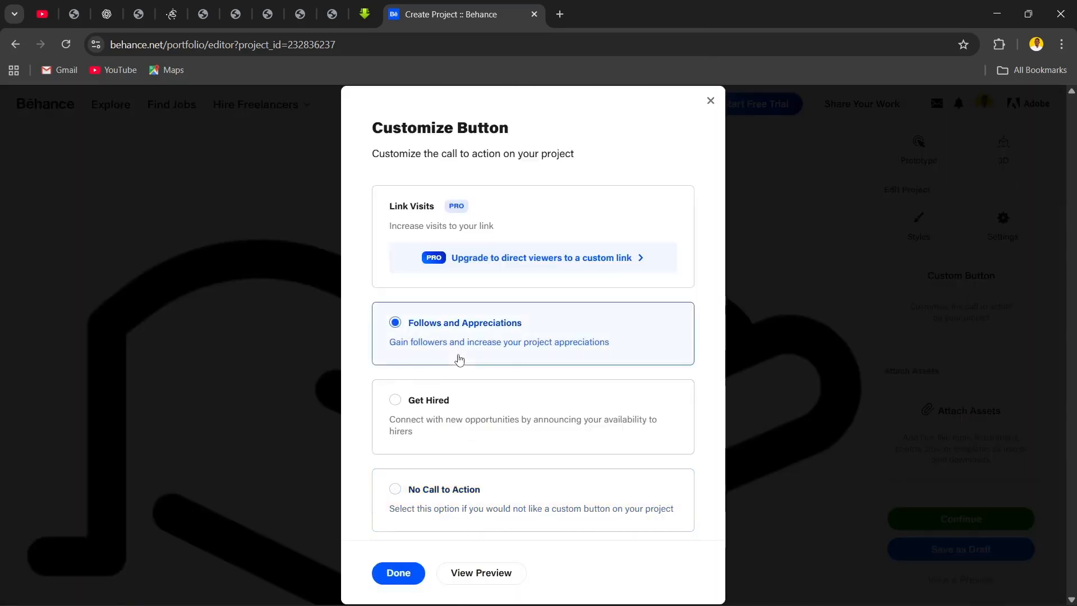
{"action": "left_click", "coordinate": [463, 431]}
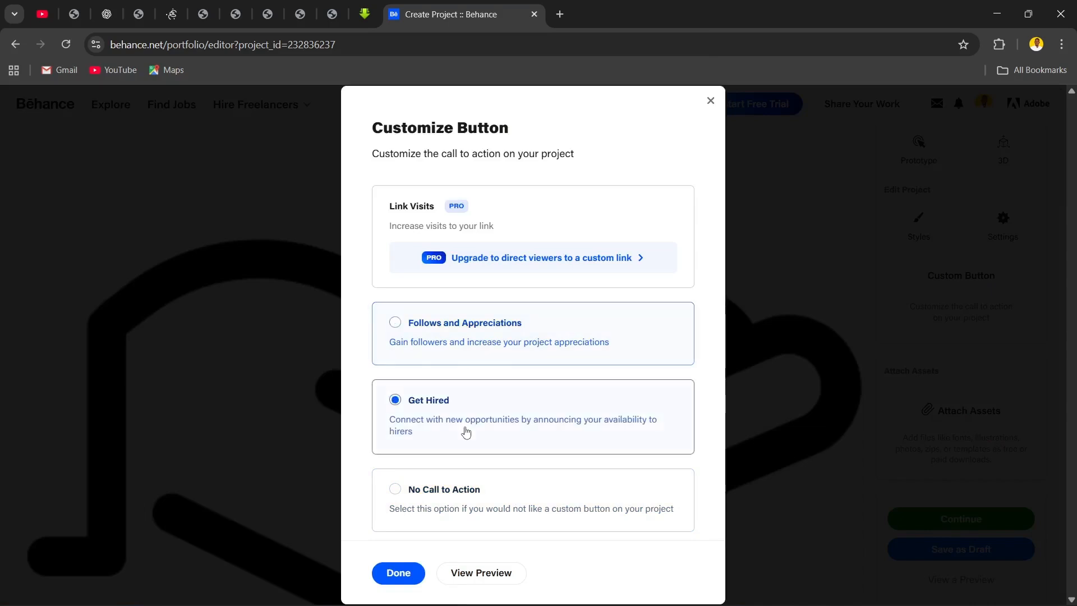
{"action": "left_click", "coordinate": [418, 578]}
Look at the options for attaching downloadable assets and close them without adding a file.
{"action": "scroll", "coordinate": [593, 458], "scroll_direction": "down", "scroll_amount": 3}
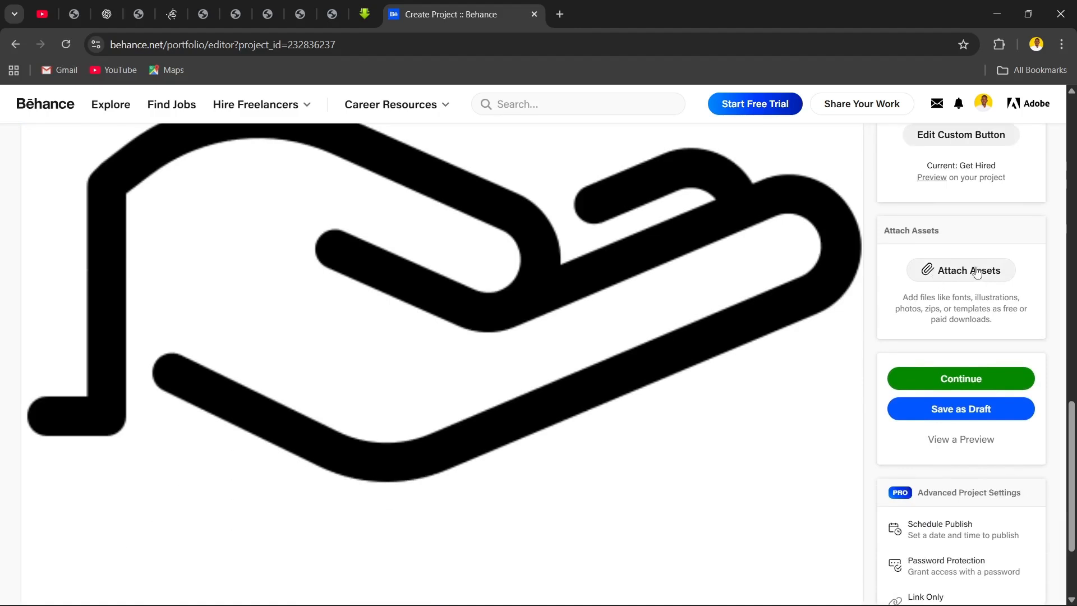
{"action": "scroll", "coordinate": [975, 280], "scroll_direction": "up", "scroll_amount": 1}
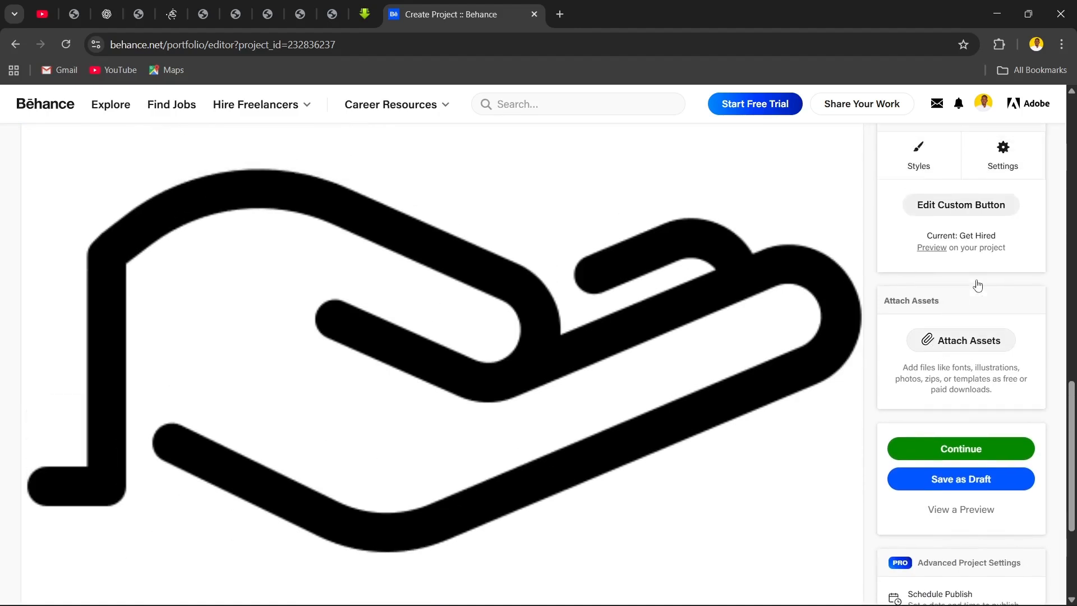
{"action": "left_click", "coordinate": [976, 347]}
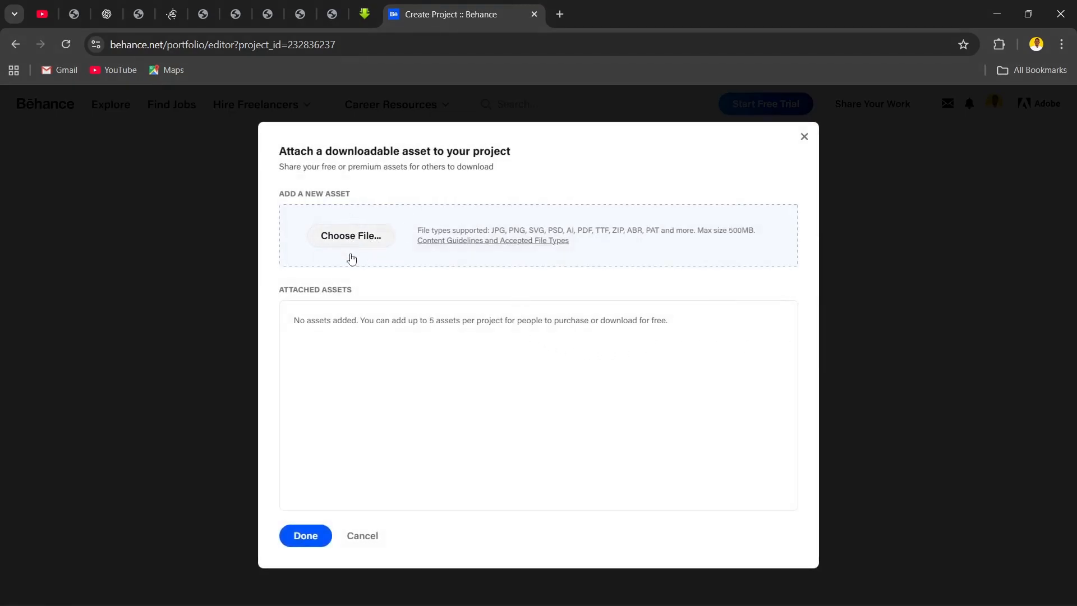
{"action": "left_click", "coordinate": [804, 136]}
Continue from the editor to the project's publishing details and try to publish the project.
{"action": "scroll", "coordinate": [622, 208], "scroll_direction": "down", "scroll_amount": 4}
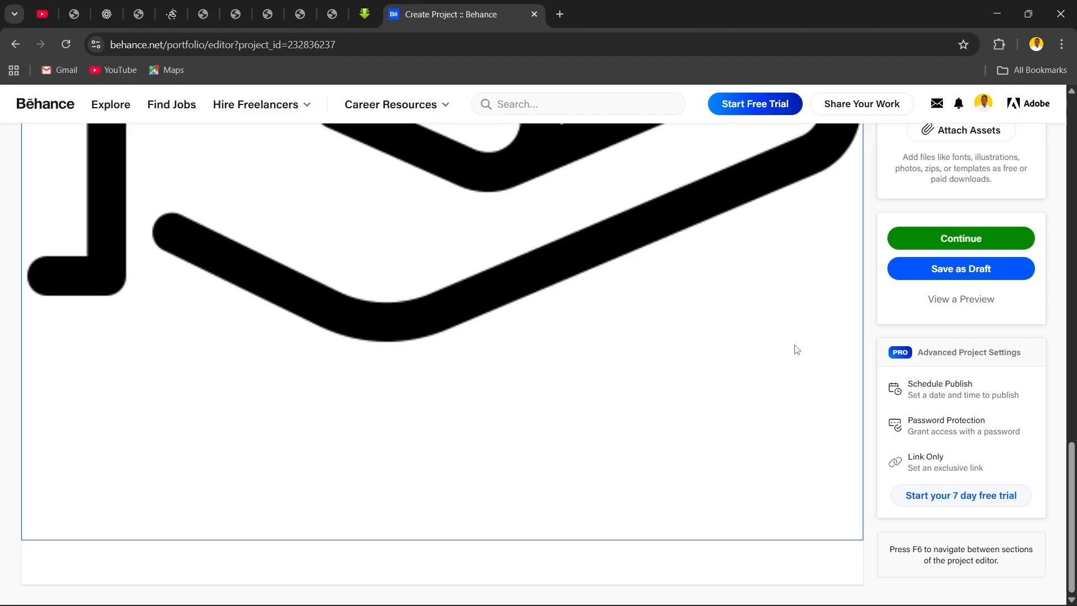
{"action": "scroll", "coordinate": [791, 356], "scroll_direction": "up", "scroll_amount": 3}
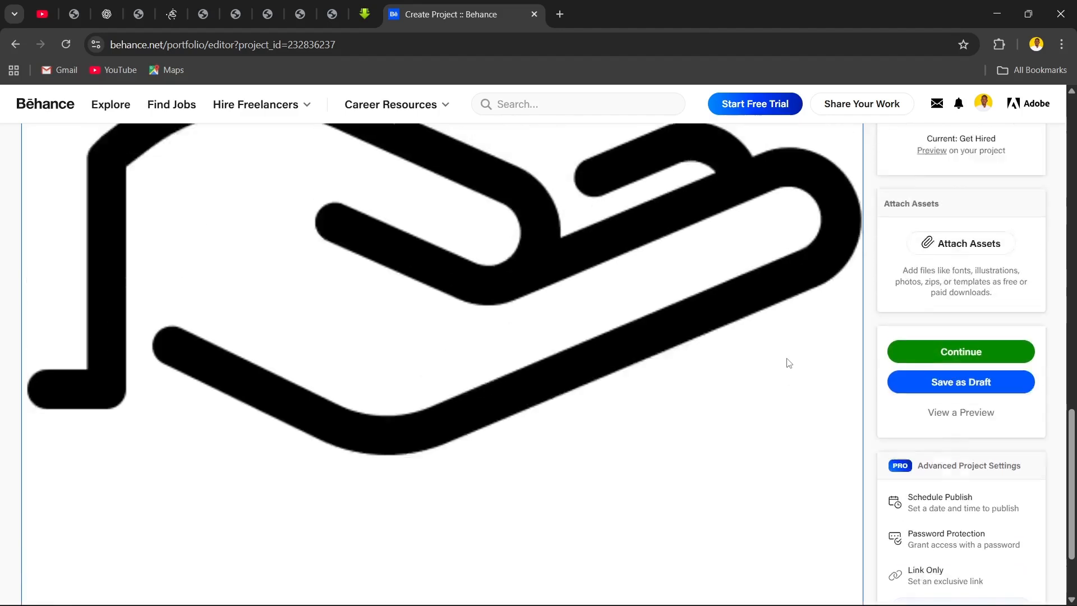
{"action": "left_click", "coordinate": [960, 382]}
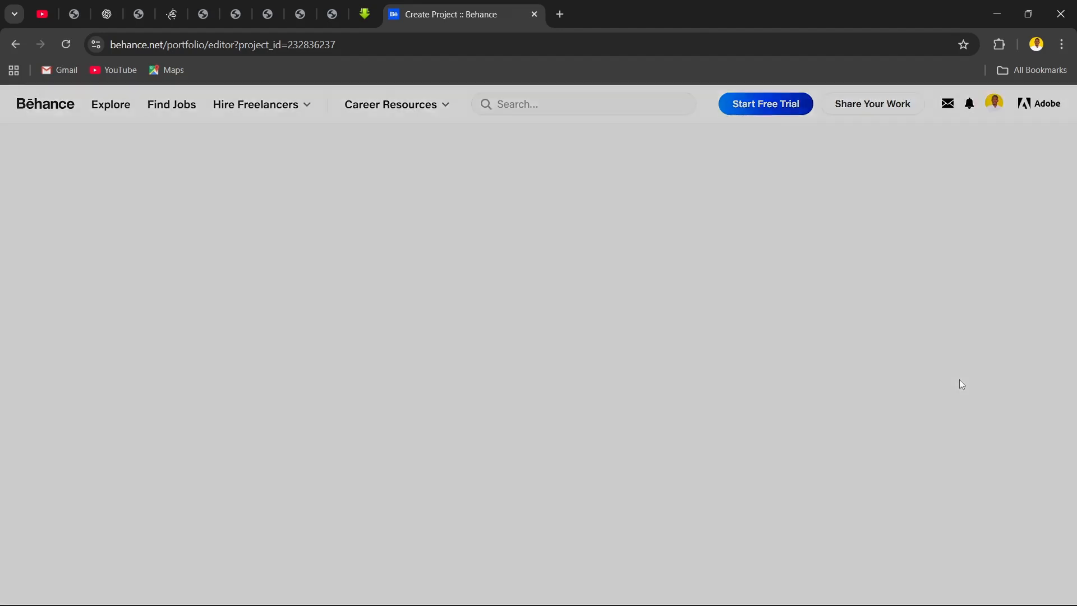
{"action": "left_click", "coordinate": [850, 519]}
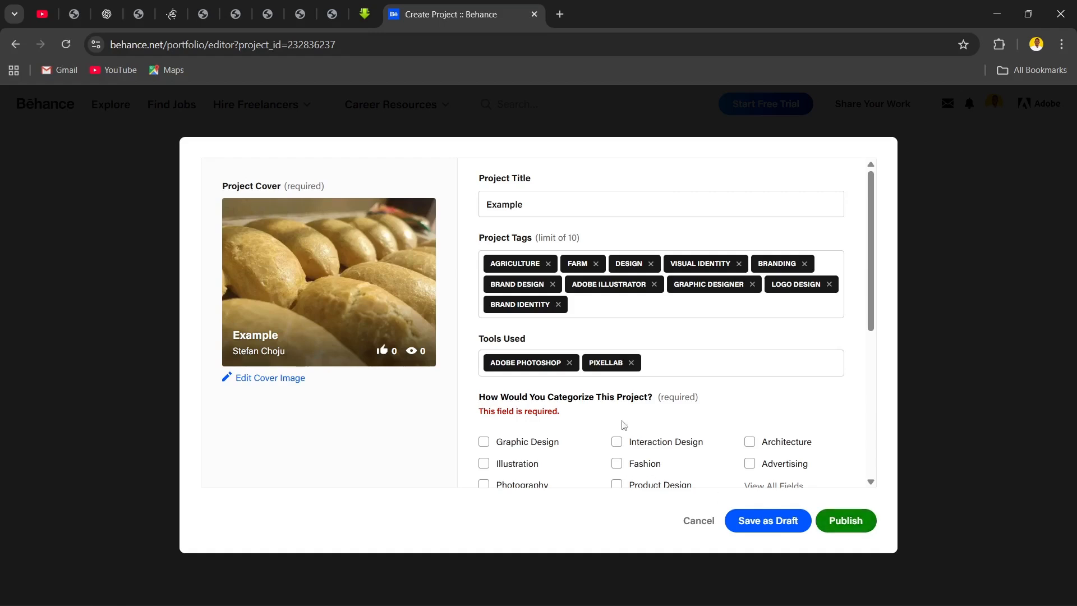
Categorize the project as Graphic Design, then publish it and dismiss the project boost offer.
{"action": "scroll", "coordinate": [589, 393], "scroll_direction": "down", "scroll_amount": 1}
{"action": "left_click", "coordinate": [518, 372]}
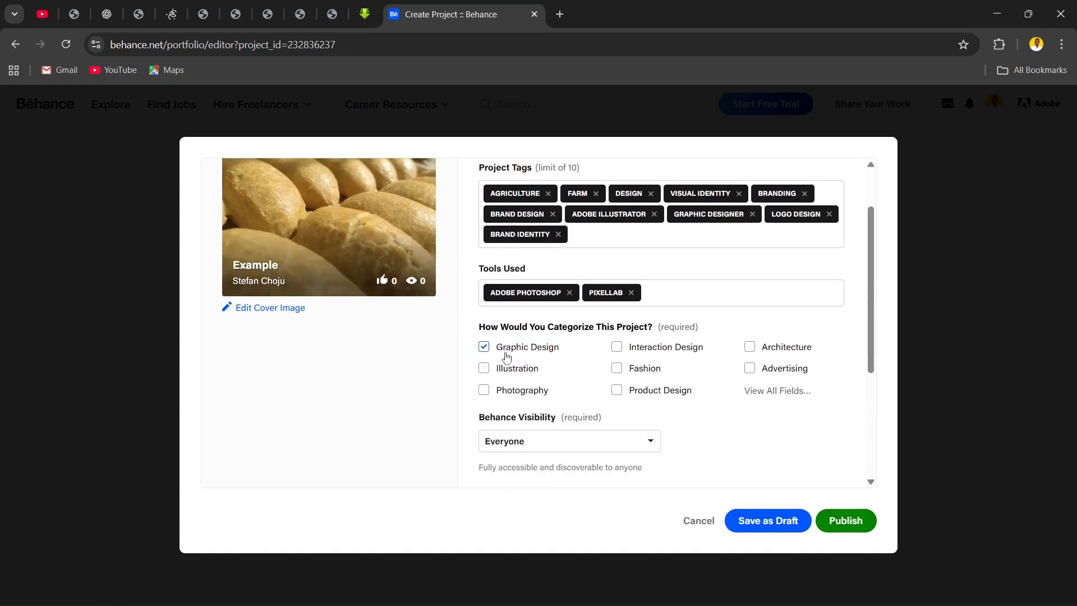
{"action": "left_click", "coordinate": [848, 520]}
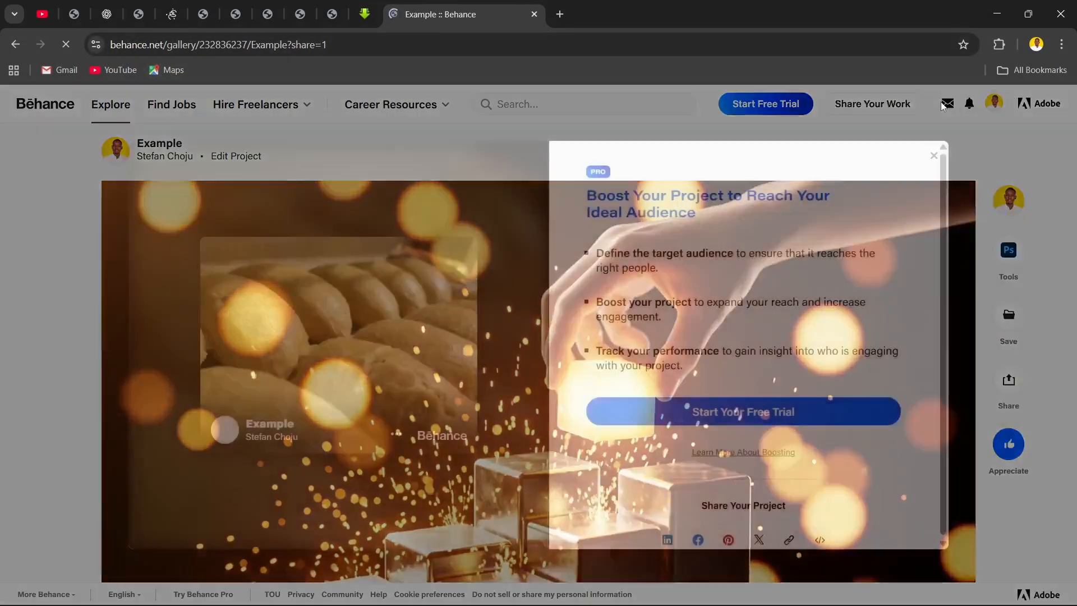
{"action": "left_click", "coordinate": [934, 156]}
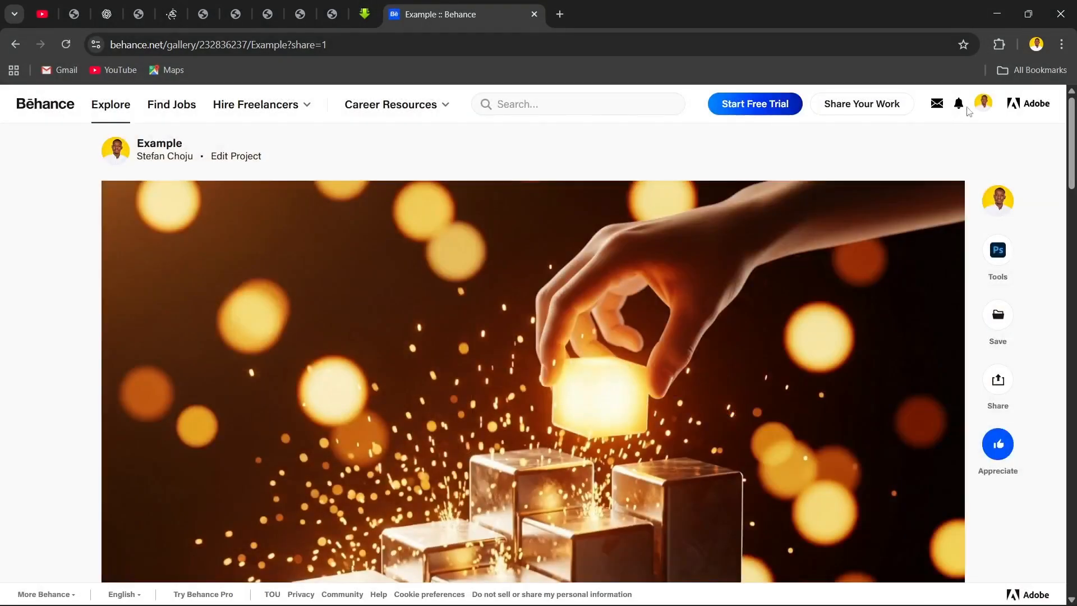
Go to the Behance profile and check the Example project among the published work.
{"action": "left_click", "coordinate": [983, 102]}
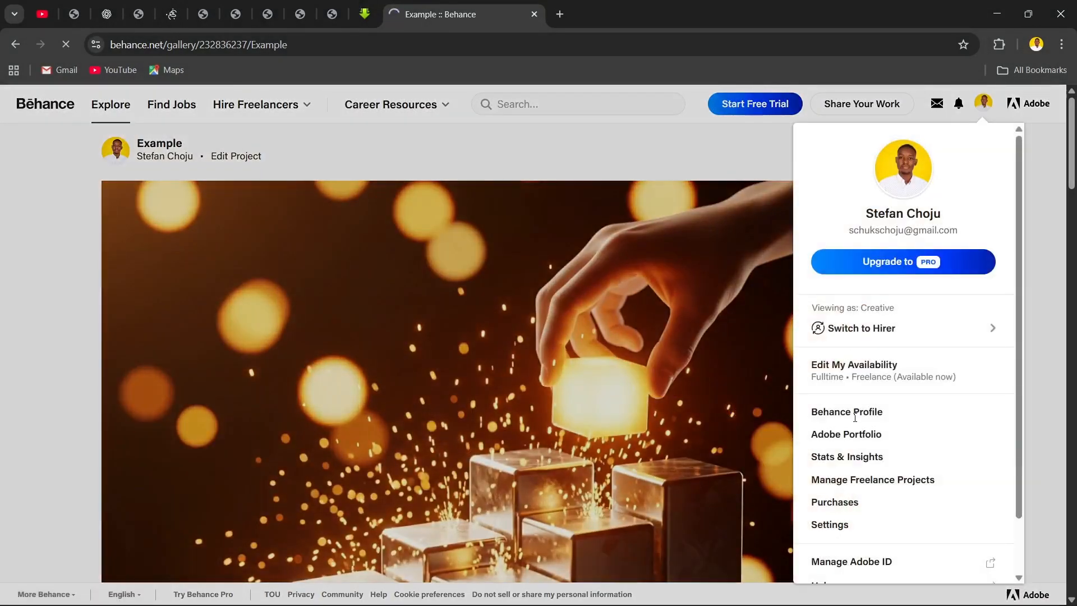
{"action": "left_click", "coordinate": [838, 414]}
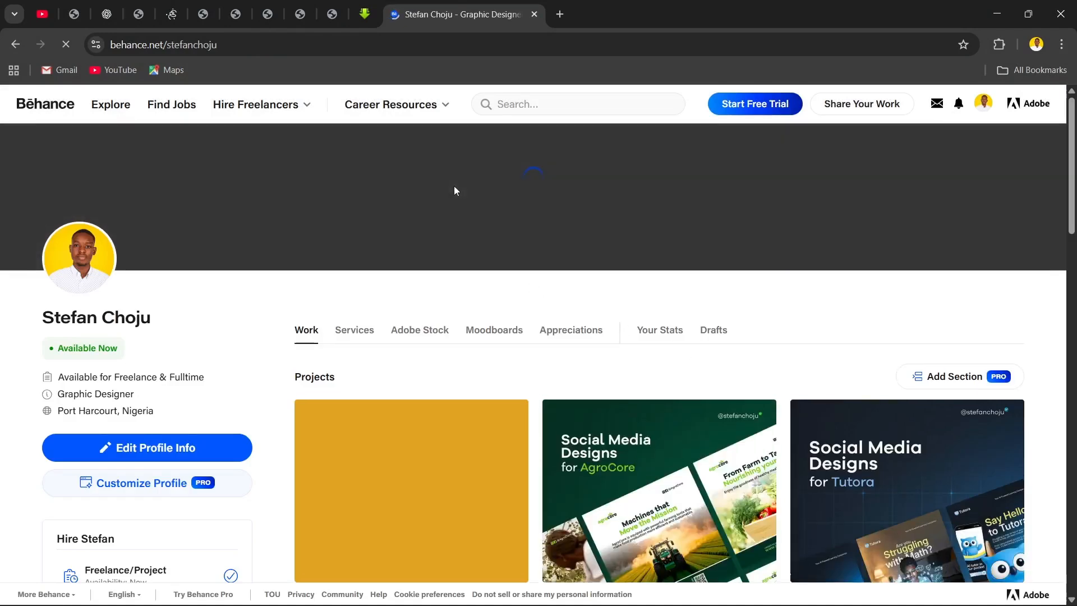
{"action": "scroll", "coordinate": [455, 186], "scroll_direction": "down", "scroll_amount": 2}
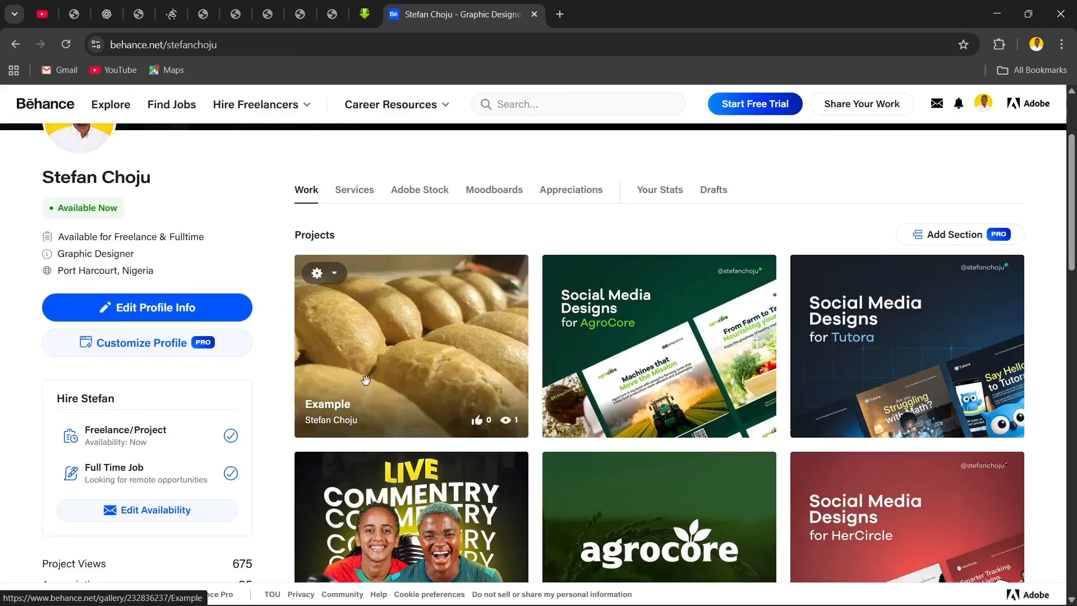
Open the published Example project from the profile, look through its content and appreciate it.
{"action": "scroll", "coordinate": [723, 363], "scroll_direction": "down", "scroll_amount": 3}
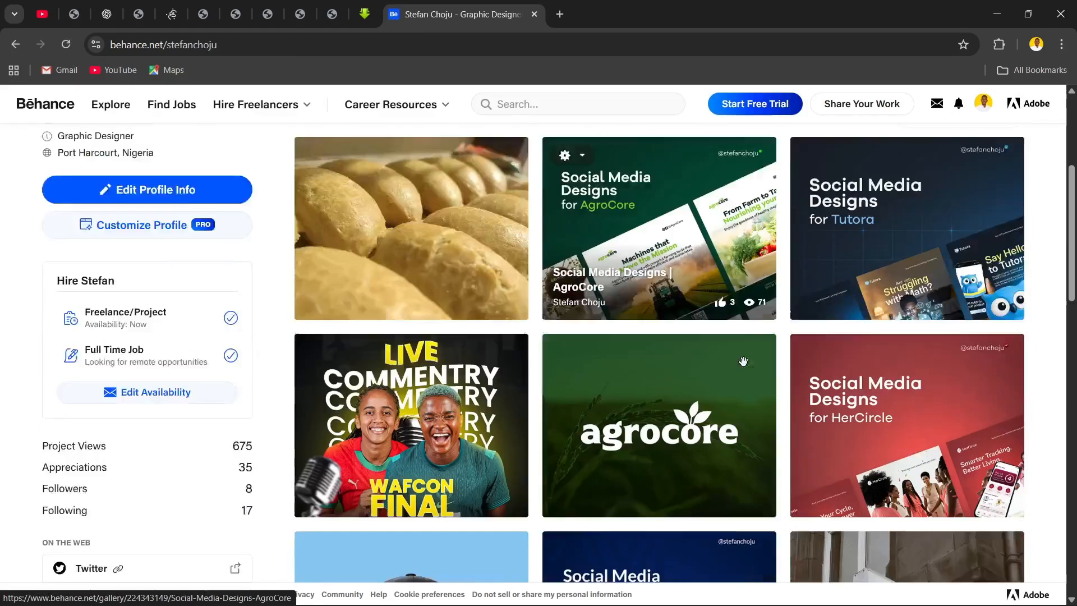
{"action": "scroll", "coordinate": [424, 336], "scroll_direction": "up", "scroll_amount": 2}
{"action": "left_click", "coordinate": [407, 286]}
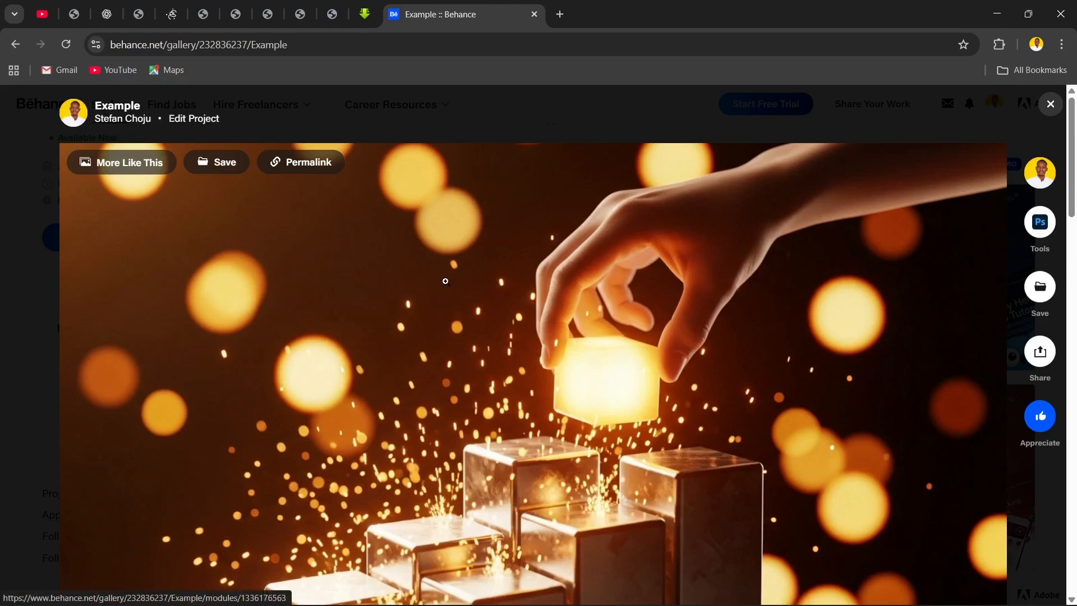
{"action": "scroll", "coordinate": [408, 285], "scroll_direction": "down", "scroll_amount": 7}
{"action": "scroll", "coordinate": [448, 272], "scroll_direction": "down", "scroll_amount": 10}
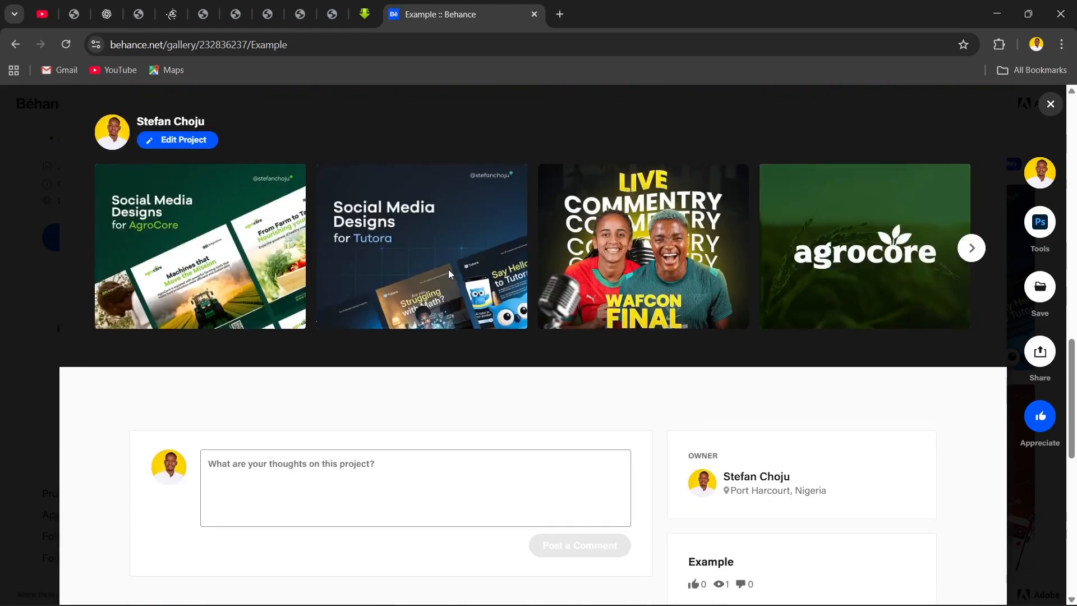
{"action": "scroll", "coordinate": [449, 271], "scroll_direction": "up", "scroll_amount": 5}
{"action": "left_click", "coordinate": [520, 298]}
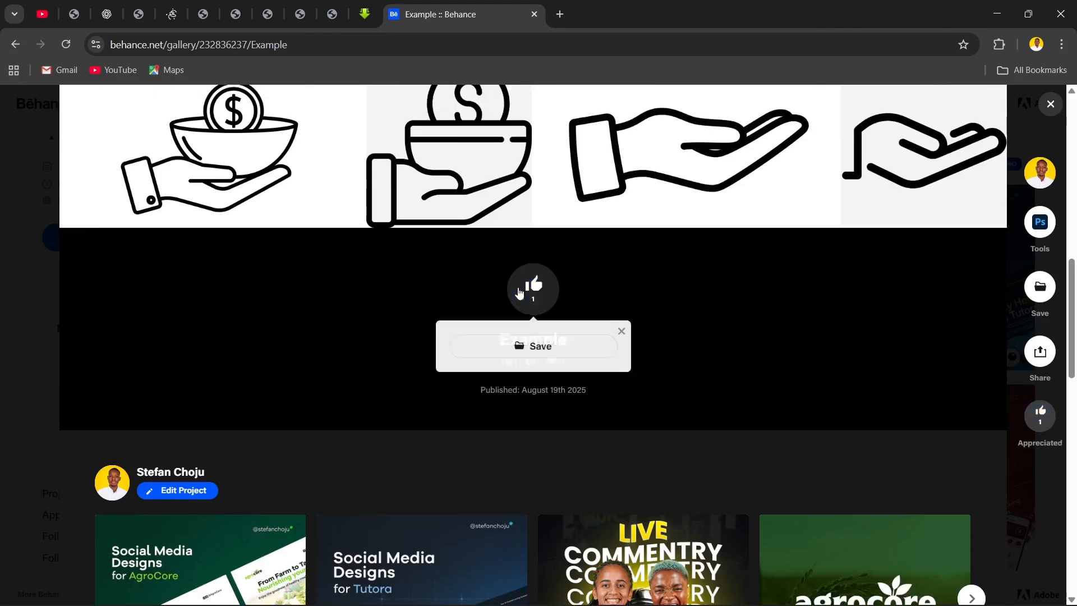
Review the Example project's page from start to end along with its owner, tools and sharing options, and close it.
{"action": "scroll", "coordinate": [432, 286], "scroll_direction": "up", "scroll_amount": 4}
{"action": "scroll", "coordinate": [432, 286], "scroll_direction": "up", "scroll_amount": 5}
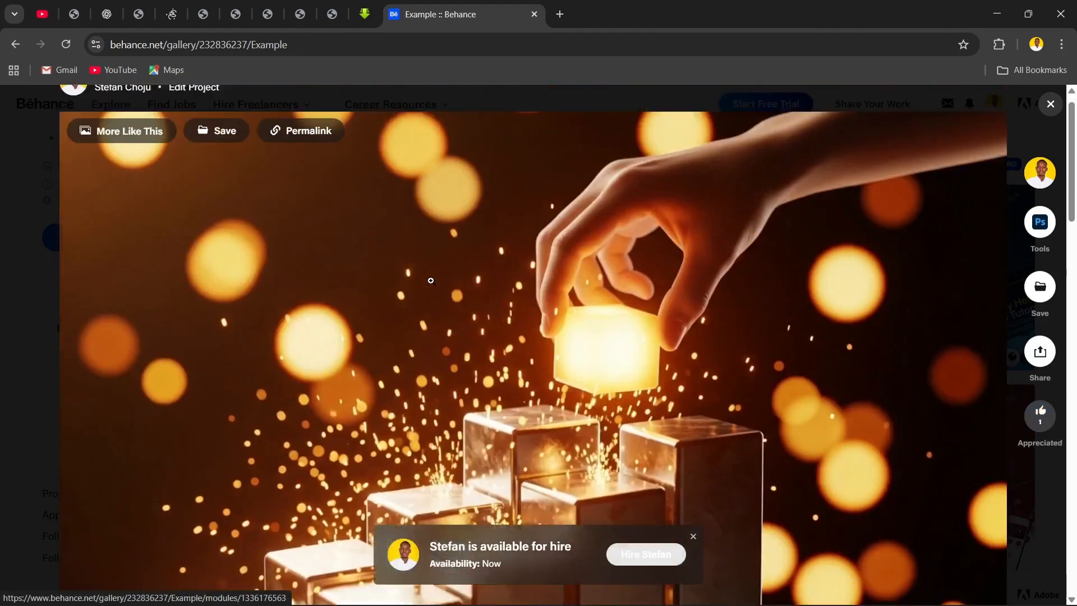
{"action": "mouse_move", "coordinate": [1049, 178]}
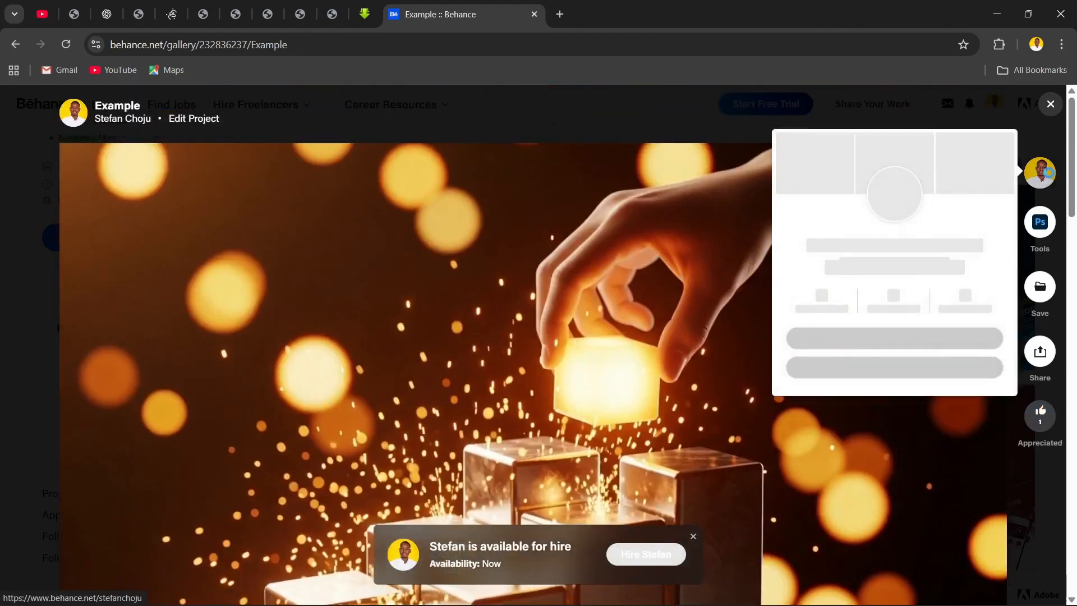
{"action": "mouse_move", "coordinate": [1047, 223]}
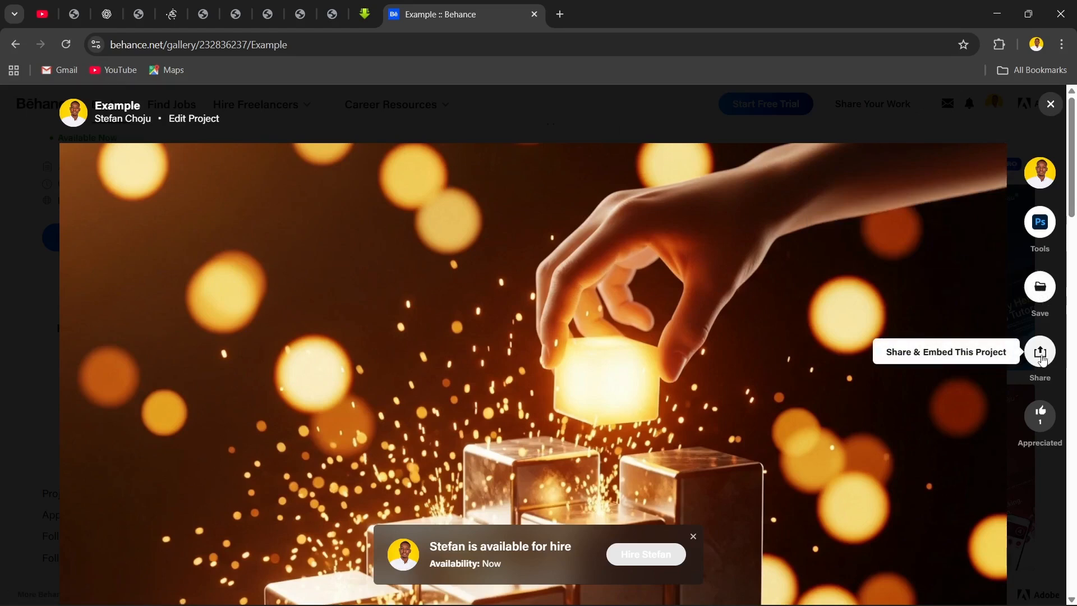
{"action": "scroll", "coordinate": [665, 278], "scroll_direction": "down", "scroll_amount": 15}
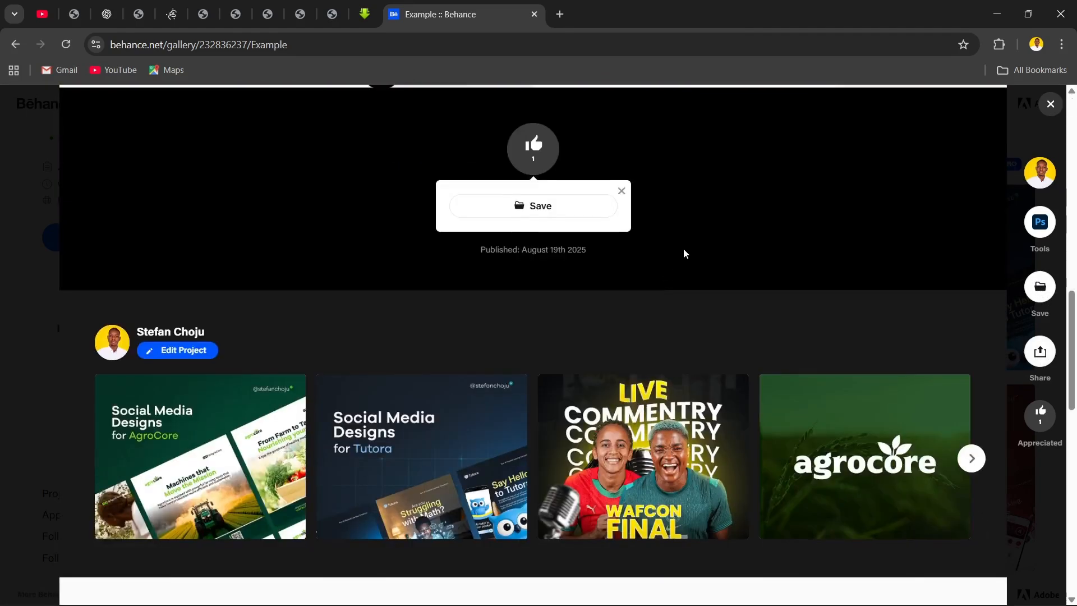
{"action": "scroll", "coordinate": [683, 249], "scroll_direction": "up", "scroll_amount": 15}
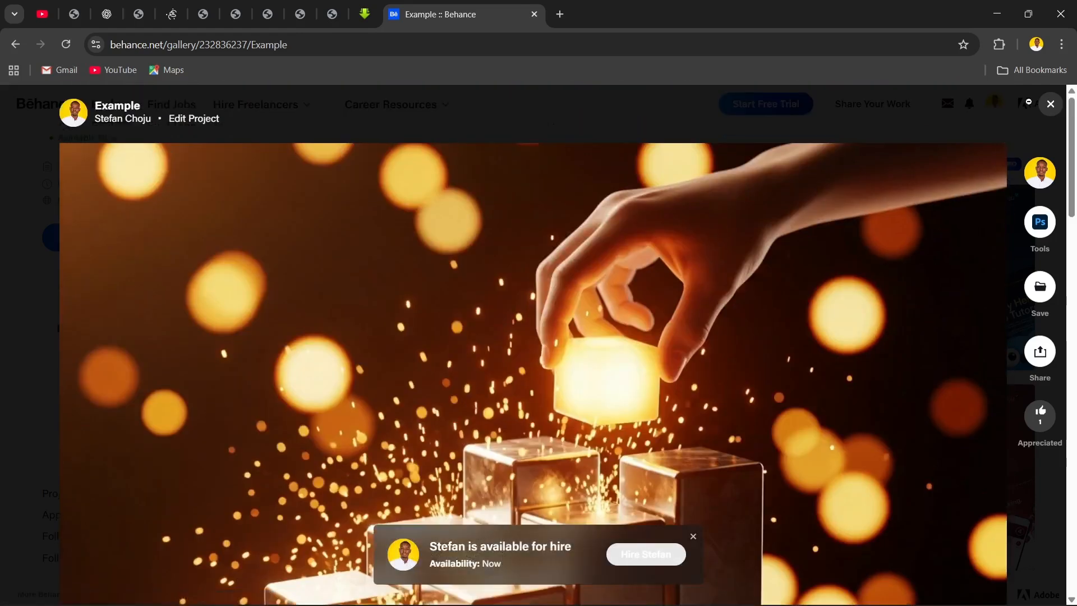
{"action": "left_click", "coordinate": [1050, 107]}
Open the Social Media Designs | AgroCore project, examine its layout from the header to the closing thank-you banner, and close it.
{"action": "scroll", "coordinate": [648, 282], "scroll_direction": "down", "scroll_amount": 1}
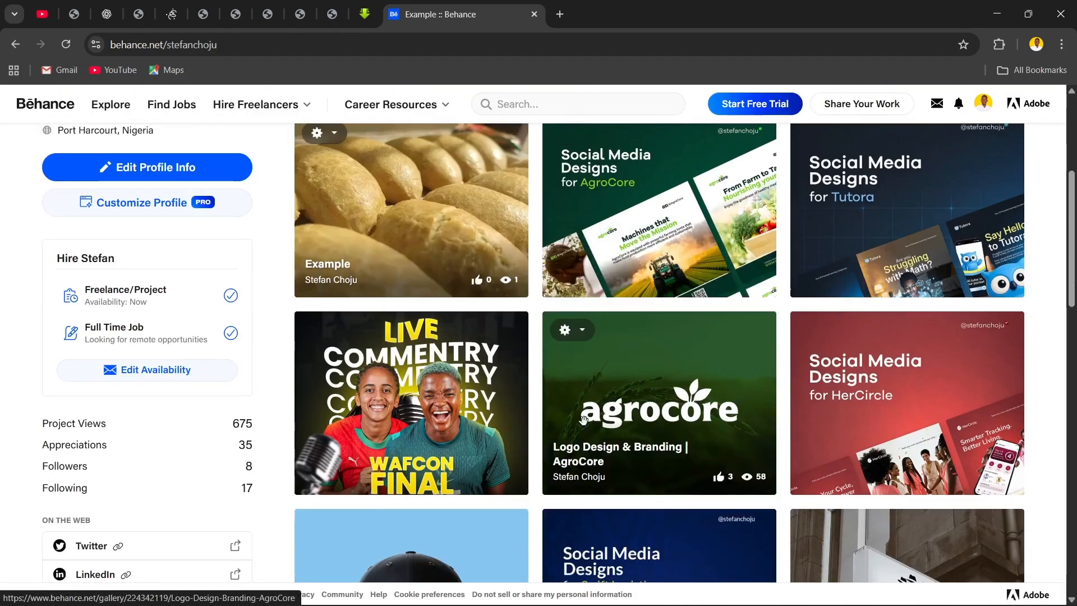
{"action": "left_click", "coordinate": [635, 222]}
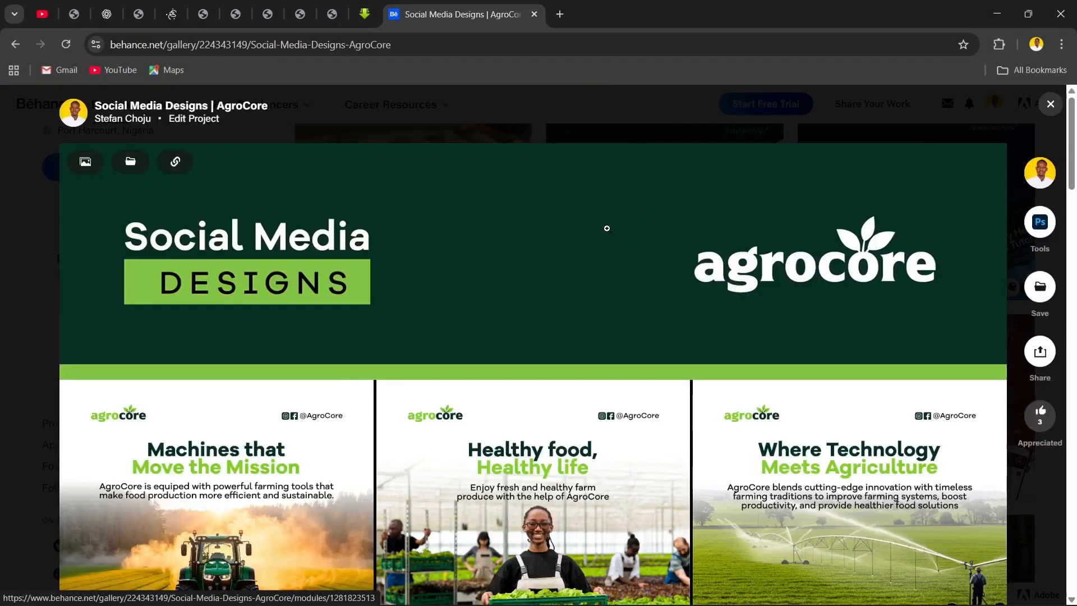
{"action": "scroll", "coordinate": [572, 226], "scroll_direction": "down", "scroll_amount": 10}
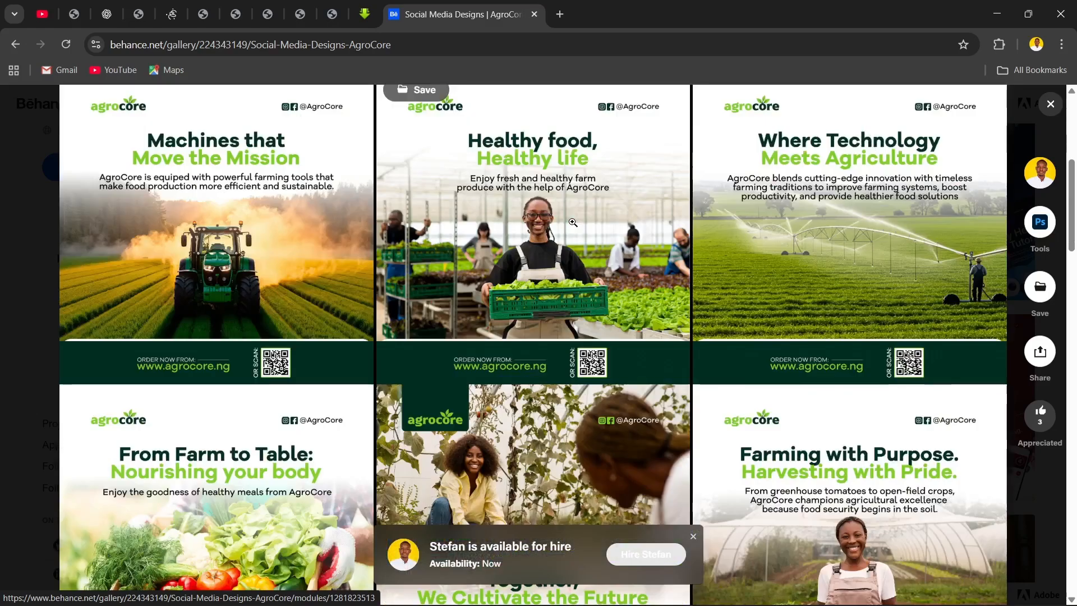
{"action": "scroll", "coordinate": [572, 221], "scroll_direction": "down", "scroll_amount": 4}
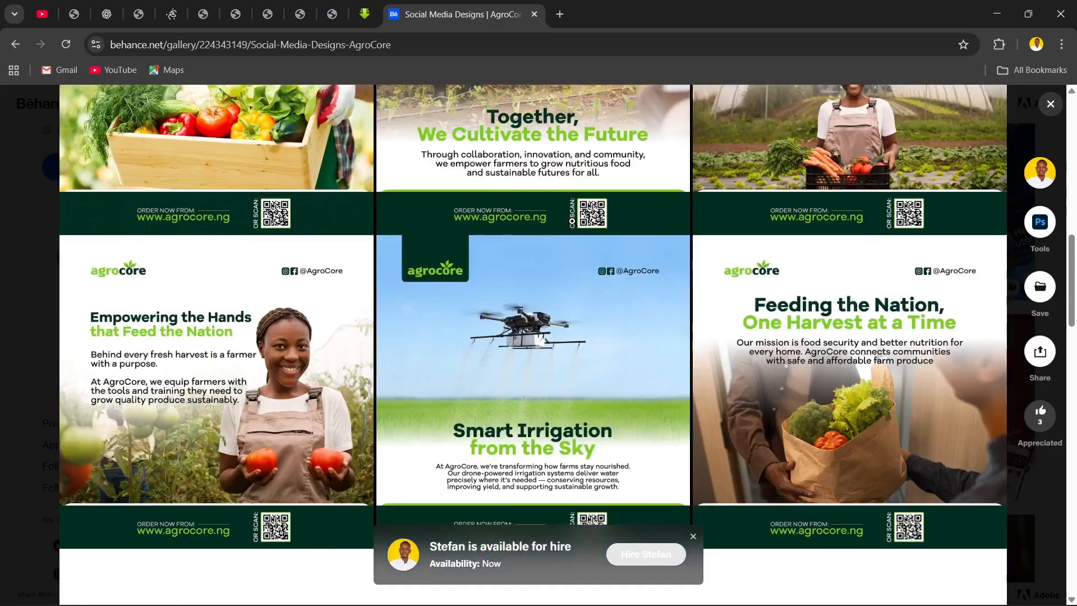
{"action": "key", "text": "End"}
{"action": "key", "text": "Home"}
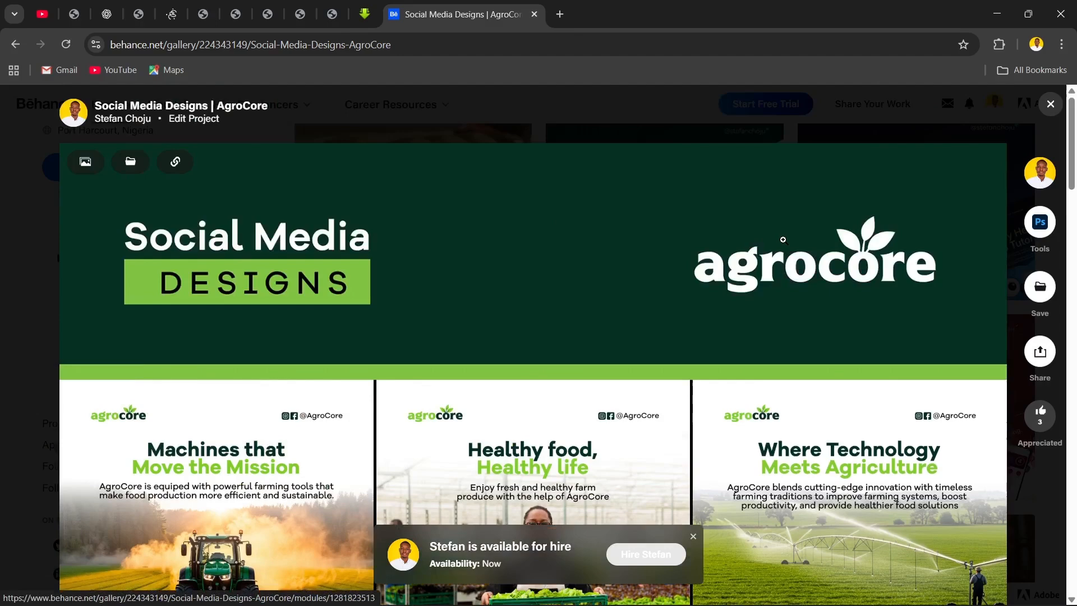
{"action": "scroll", "coordinate": [783, 240], "scroll_direction": "down", "scroll_amount": 3}
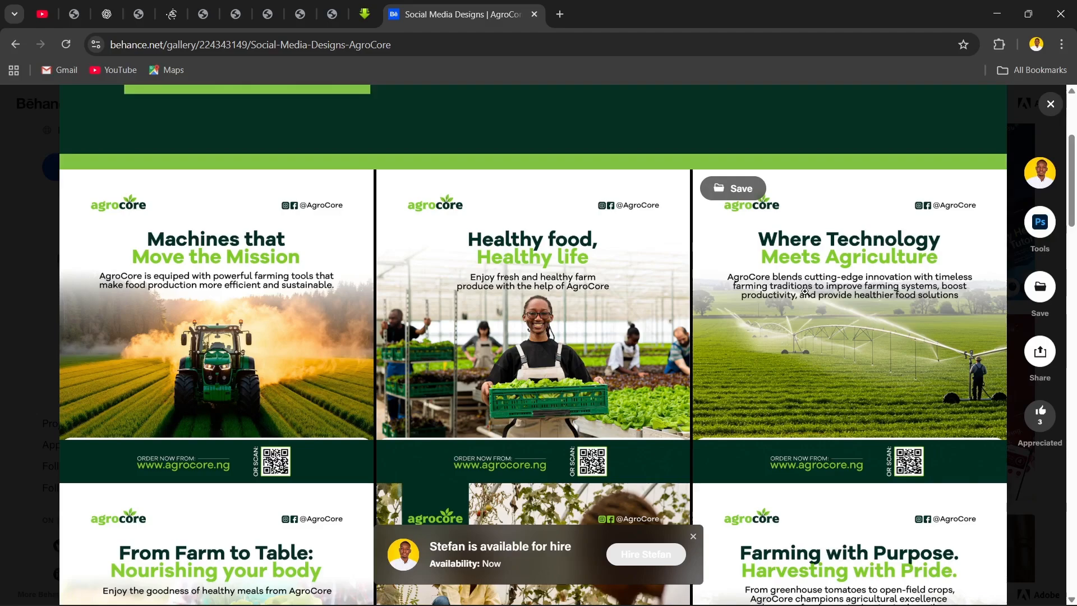
{"action": "scroll", "coordinate": [707, 253], "scroll_direction": "down", "scroll_amount": 10}
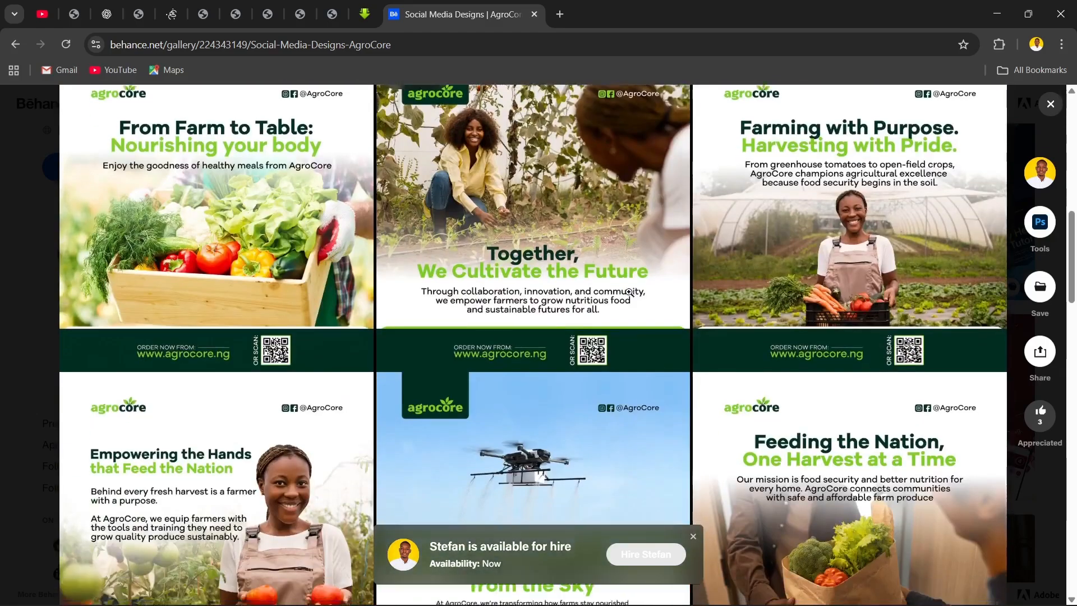
{"action": "scroll", "coordinate": [629, 292], "scroll_direction": "down", "scroll_amount": 4}
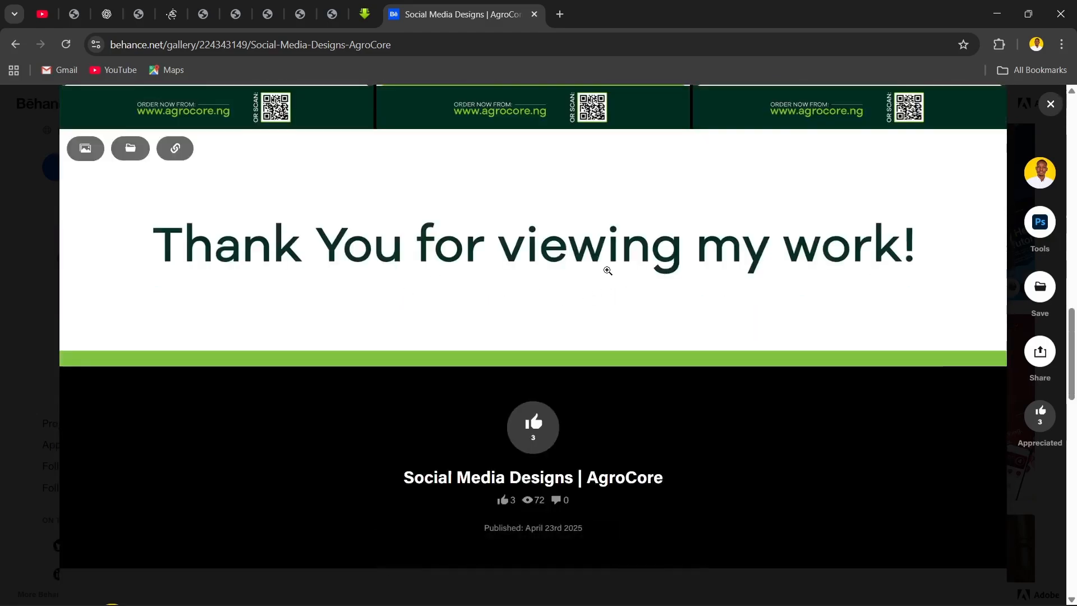
{"action": "scroll", "coordinate": [663, 264], "scroll_direction": "down", "scroll_amount": 2}
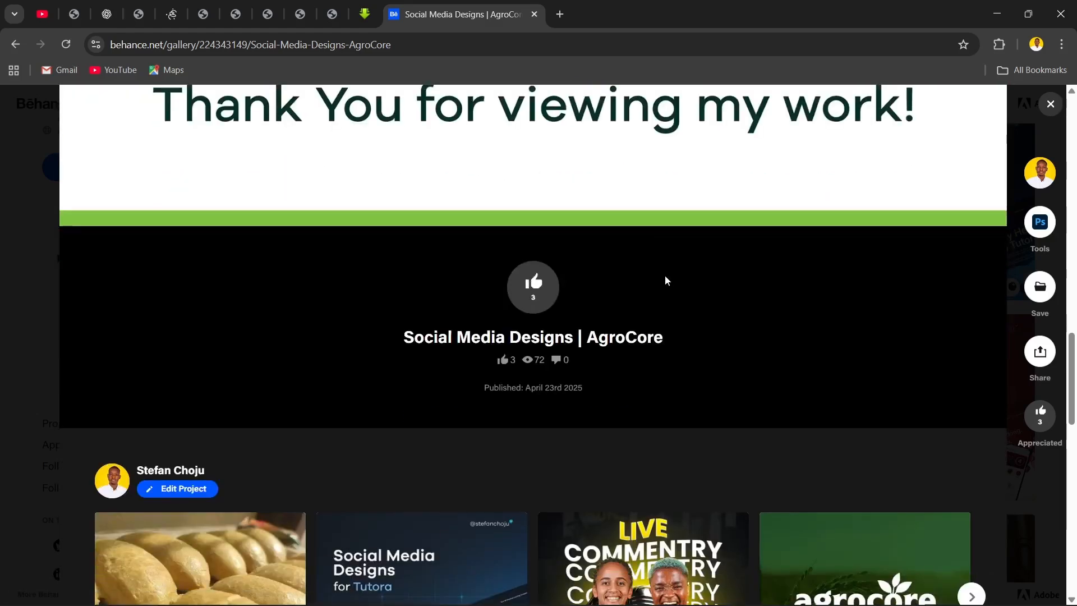
{"action": "left_click", "coordinate": [1061, 101]}
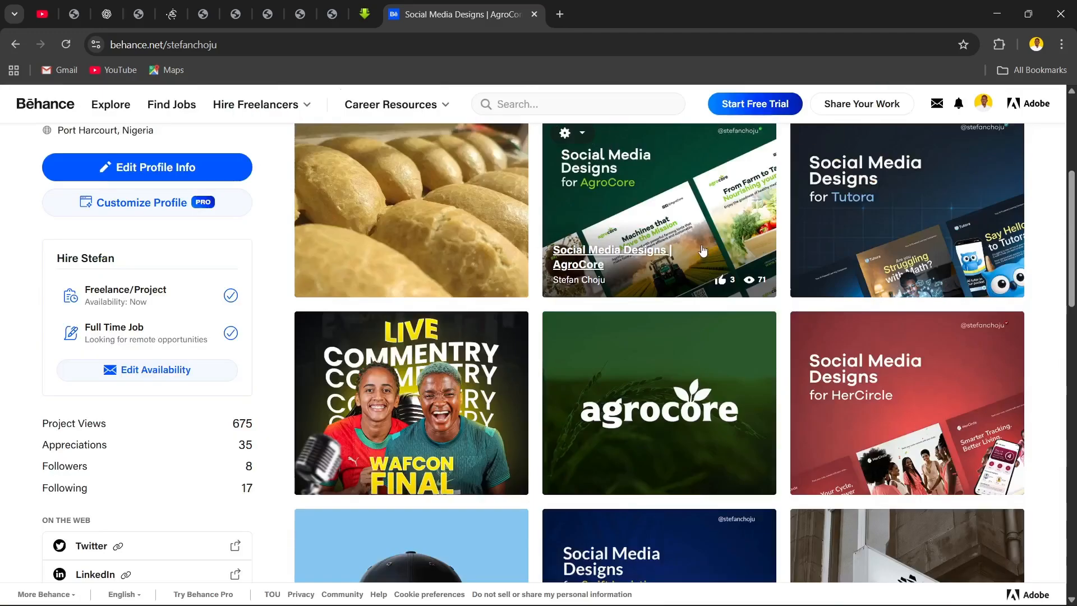
Open the Social Media, Advertising & Marketing Flyers project from the profile and examine the first rows of its flyer grid.
{"action": "scroll", "coordinate": [700, 240], "scroll_direction": "down", "scroll_amount": 5}
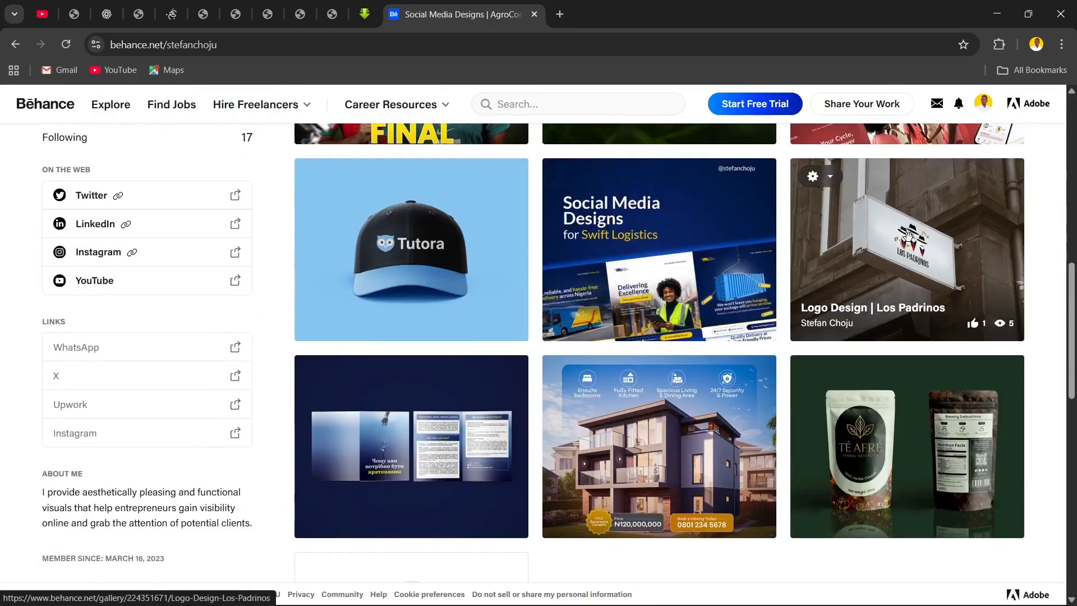
{"action": "scroll", "coordinate": [775, 242], "scroll_direction": "down", "scroll_amount": 1}
{"action": "left_click", "coordinate": [648, 323]}
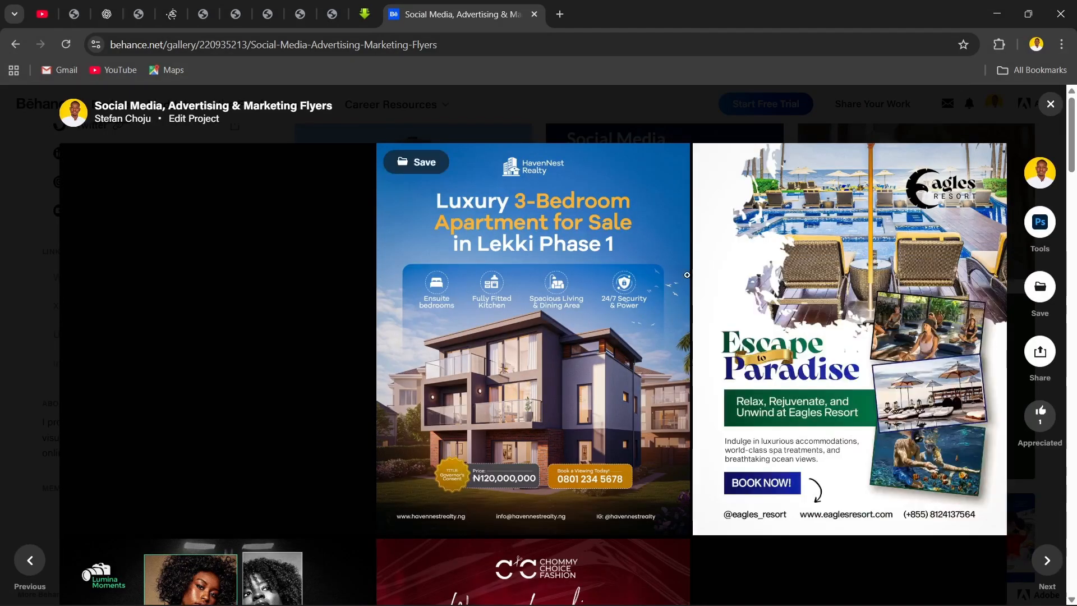
{"action": "scroll", "coordinate": [476, 295], "scroll_direction": "down", "scroll_amount": 5}
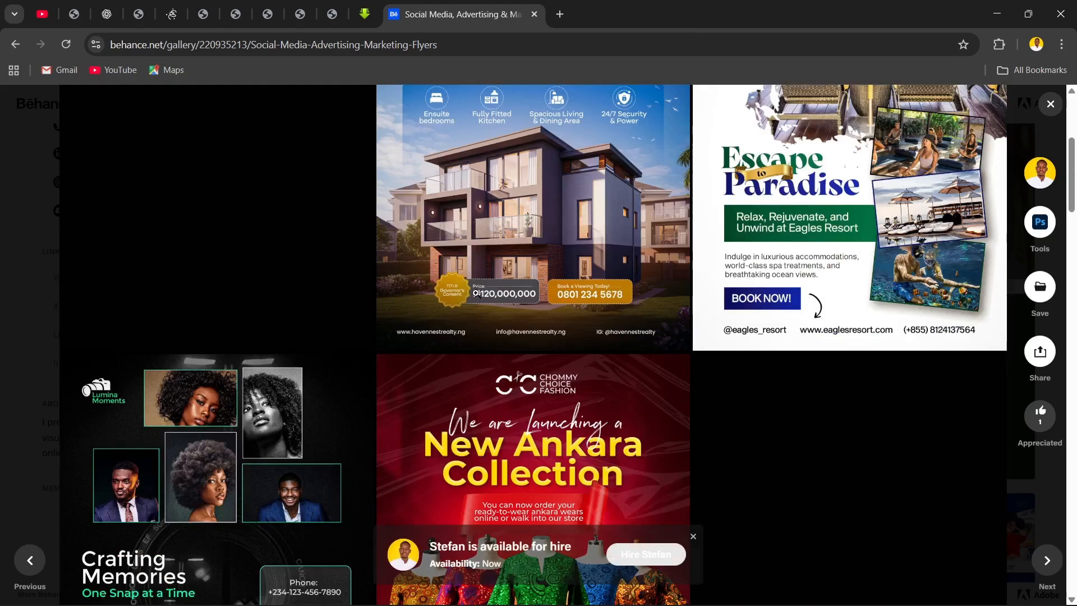
{"action": "scroll", "coordinate": [476, 294], "scroll_direction": "up", "scroll_amount": 5}
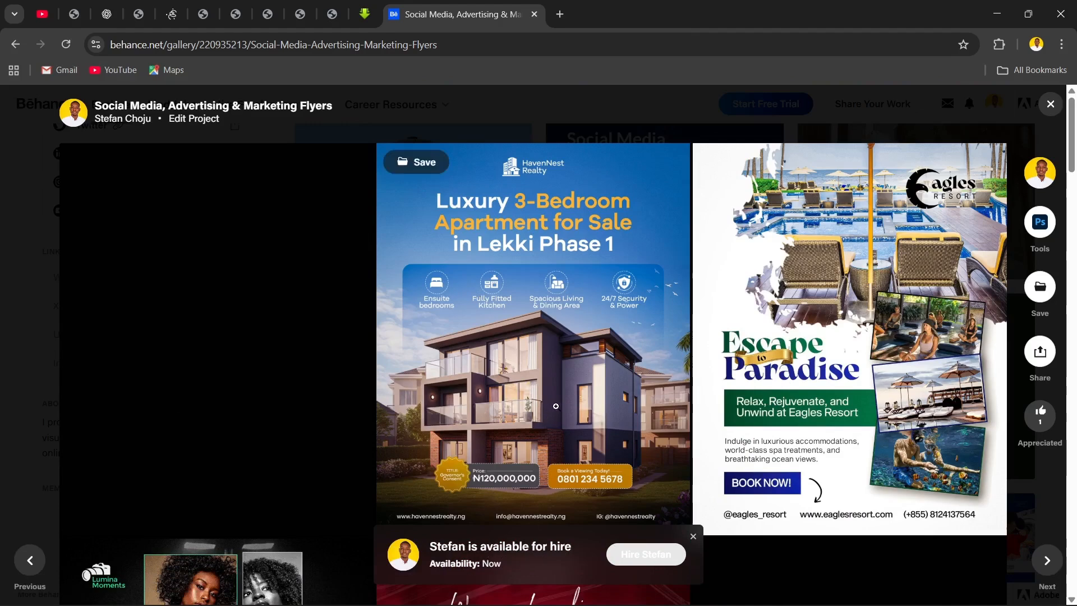
{"action": "scroll", "coordinate": [572, 361], "scroll_direction": "down", "scroll_amount": 5}
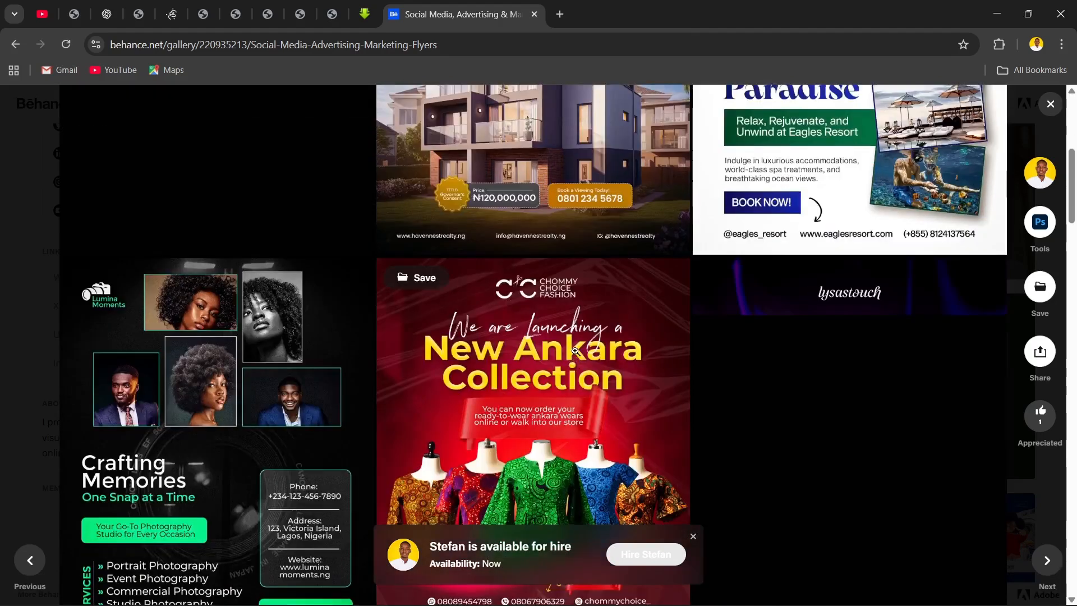
{"action": "scroll", "coordinate": [572, 361], "scroll_direction": "down", "scroll_amount": 5}
{"action": "scroll", "coordinate": [576, 332], "scroll_direction": "up", "scroll_amount": 8}
{"action": "scroll", "coordinate": [576, 332], "scroll_direction": "up", "scroll_amount": 3}
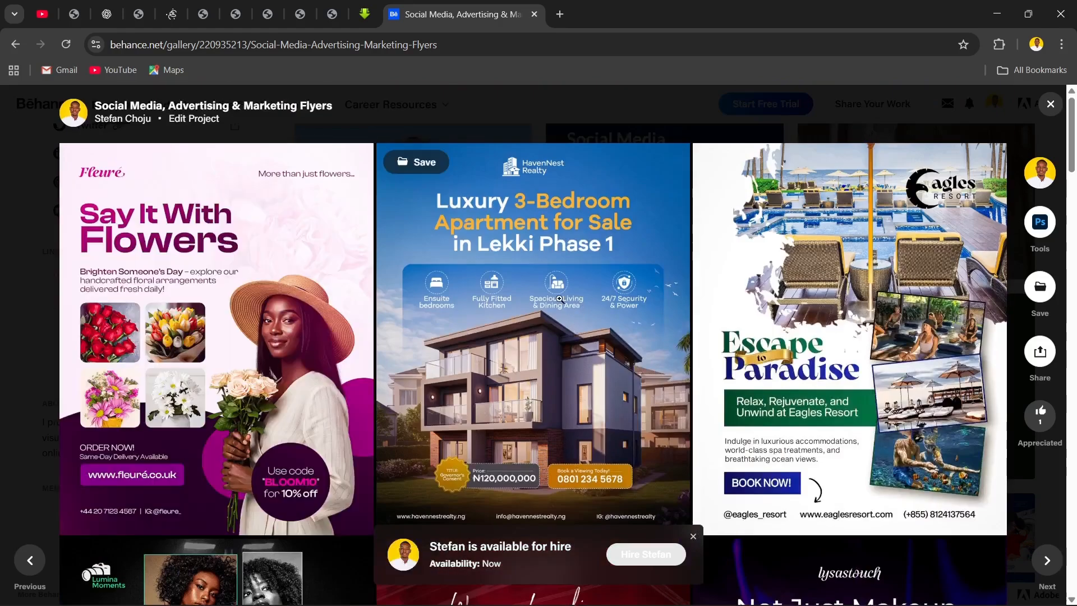
Look through the rest of the flyer grid to the project's end and return to the profile.
{"action": "scroll", "coordinate": [523, 296], "scroll_direction": "down", "scroll_amount": 4}
{"action": "scroll", "coordinate": [522, 296], "scroll_direction": "down", "scroll_amount": 10}
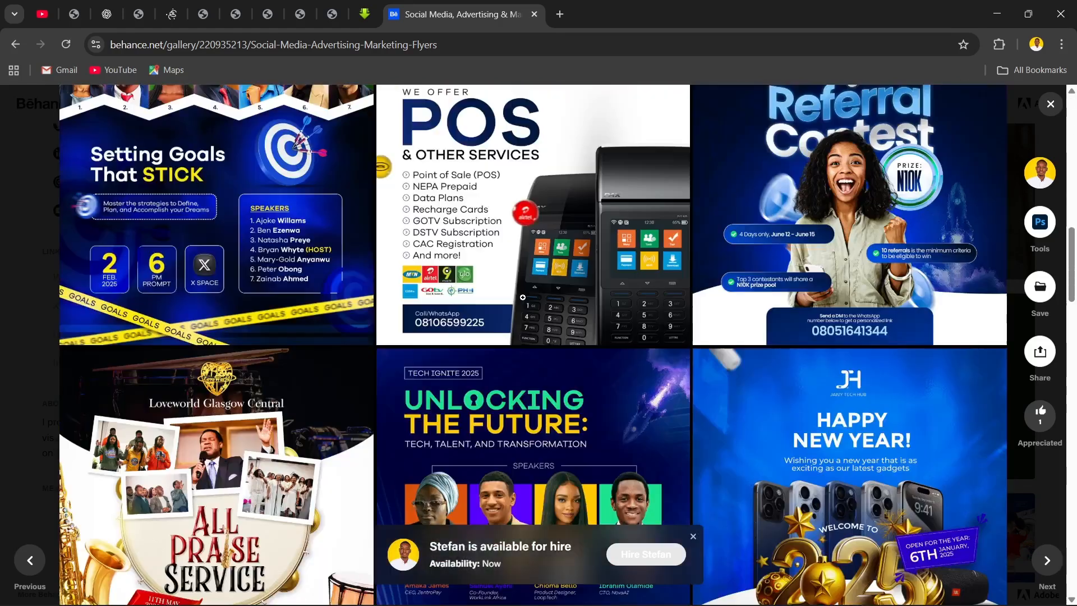
{"action": "scroll", "coordinate": [523, 296], "scroll_direction": "down", "scroll_amount": 14}
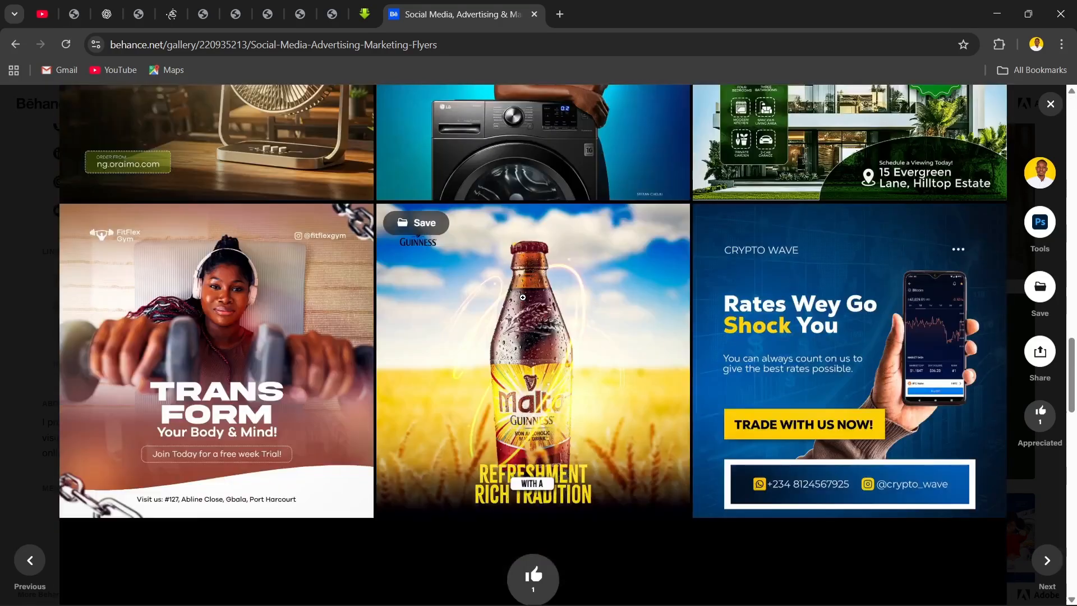
{"action": "scroll", "coordinate": [522, 296], "scroll_direction": "down", "scroll_amount": 4}
{"action": "scroll", "coordinate": [523, 300], "scroll_direction": "up", "scroll_amount": 20}
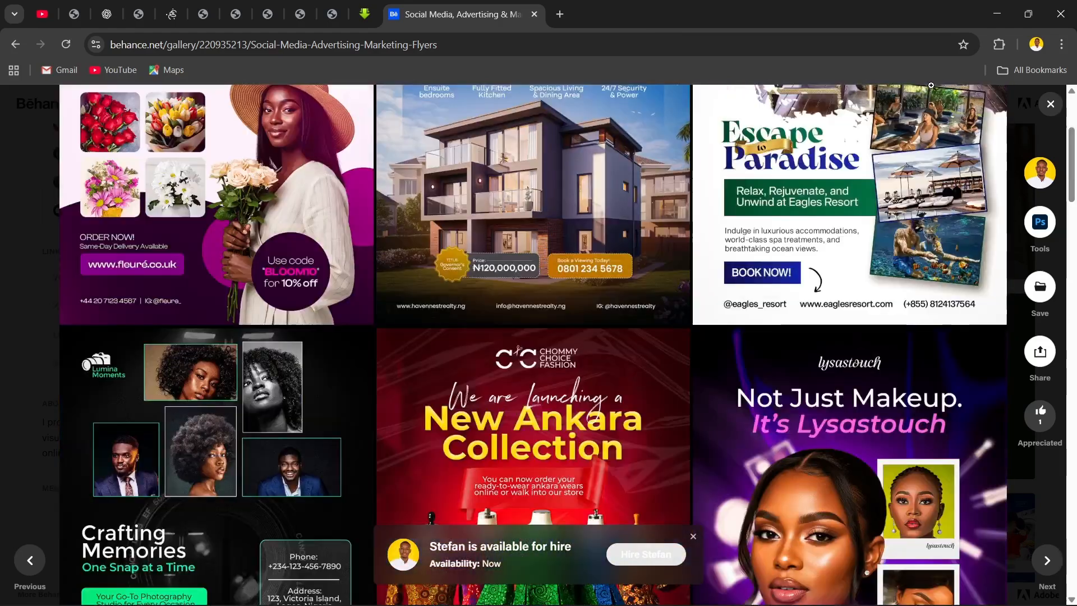
{"action": "left_click", "coordinate": [1050, 104]}
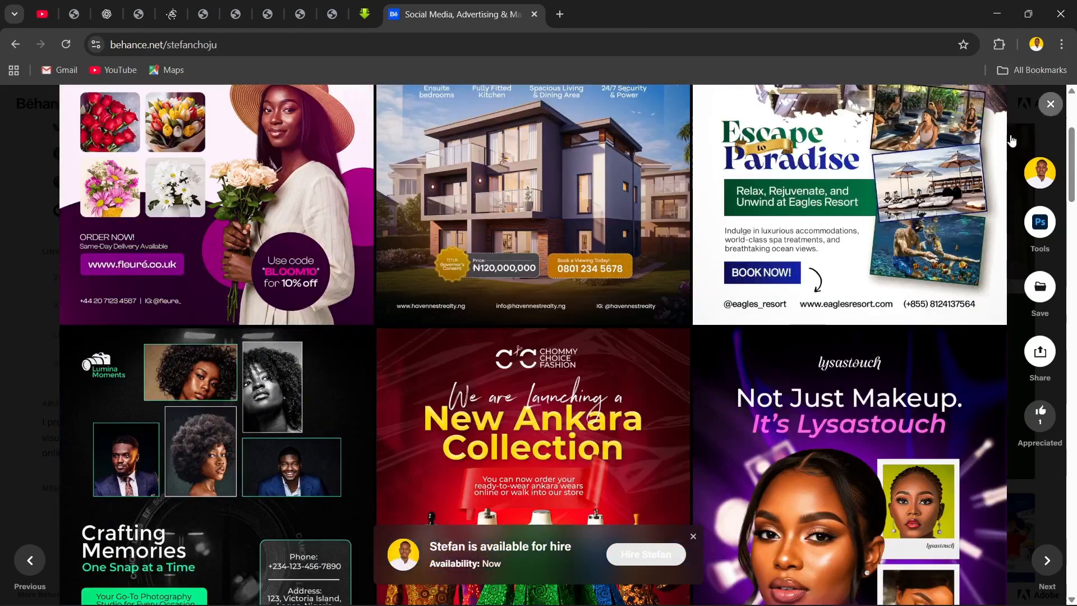
Browse the profile's project grid and open the Yearbook Design | MME Department, FUTO project.
{"action": "scroll", "coordinate": [675, 250], "scroll_direction": "down", "scroll_amount": 5}
{"action": "scroll", "coordinate": [675, 251], "scroll_direction": "down", "scroll_amount": 10}
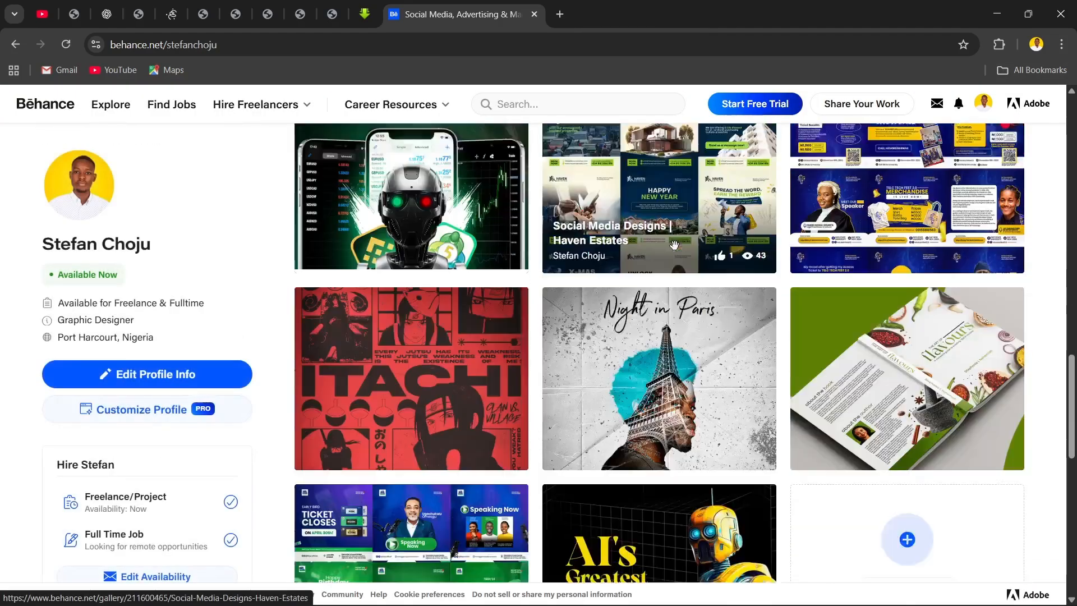
{"action": "scroll", "coordinate": [675, 244], "scroll_direction": "up", "scroll_amount": 6}
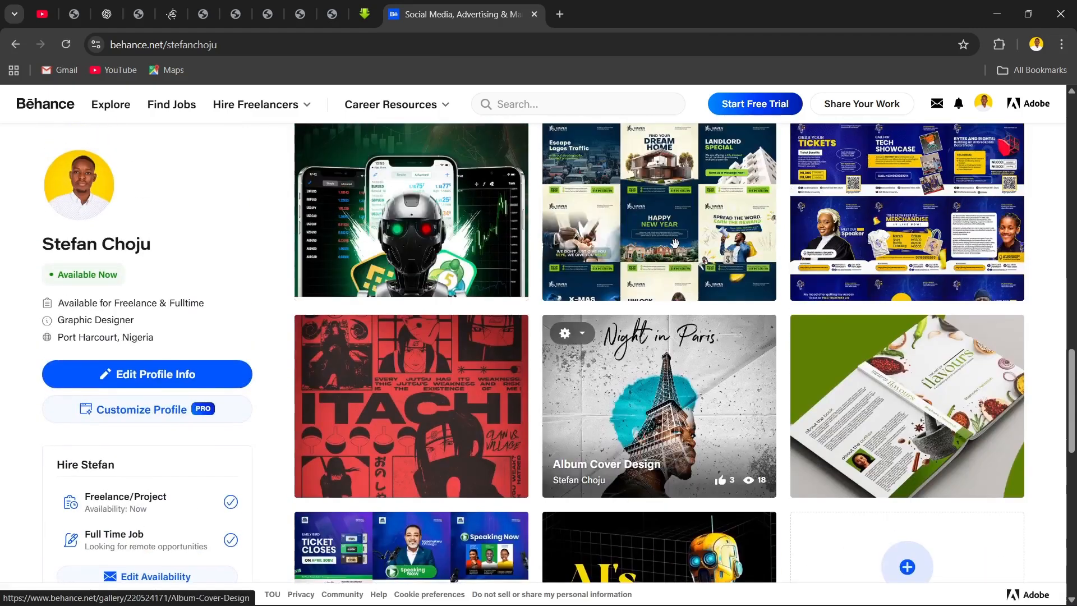
{"action": "scroll", "coordinate": [677, 242], "scroll_direction": "up", "scroll_amount": 2}
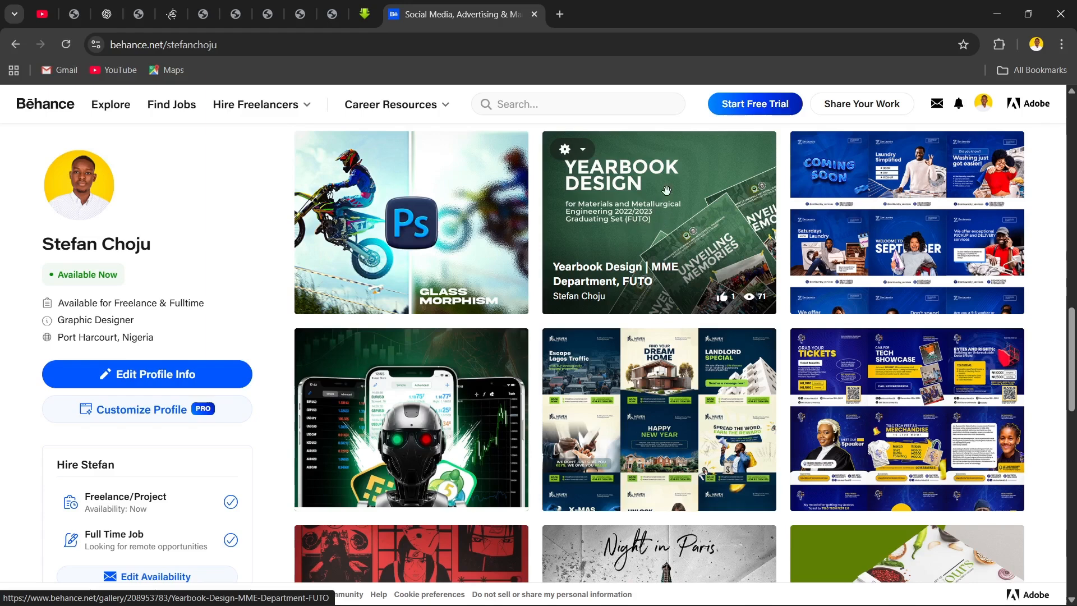
{"action": "left_click", "coordinate": [646, 215]}
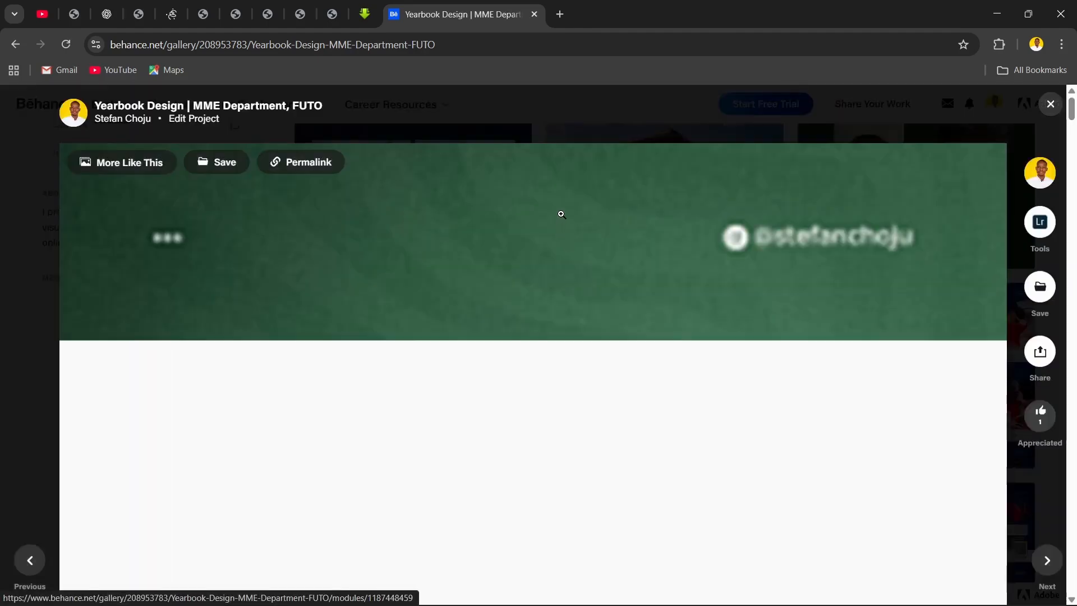
Examine the yearbook project from its cover through the staff profiles, farewell speeches and sign-out pages to the closing designer introduction, and close it.
{"action": "scroll", "coordinate": [561, 215], "scroll_direction": "down", "scroll_amount": 10}
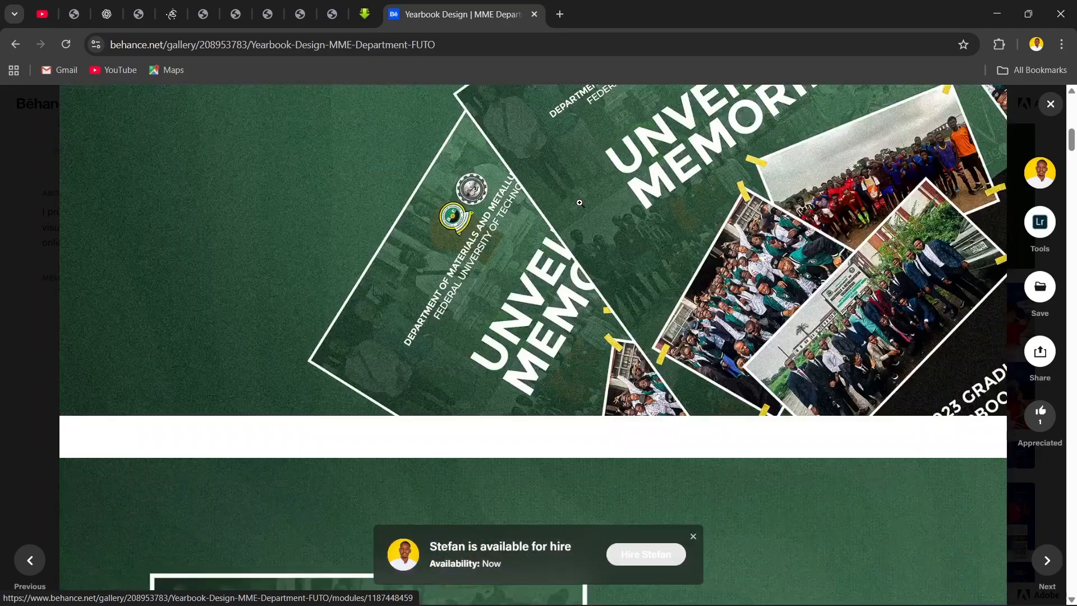
{"action": "scroll", "coordinate": [580, 203], "scroll_direction": "down", "scroll_amount": 15}
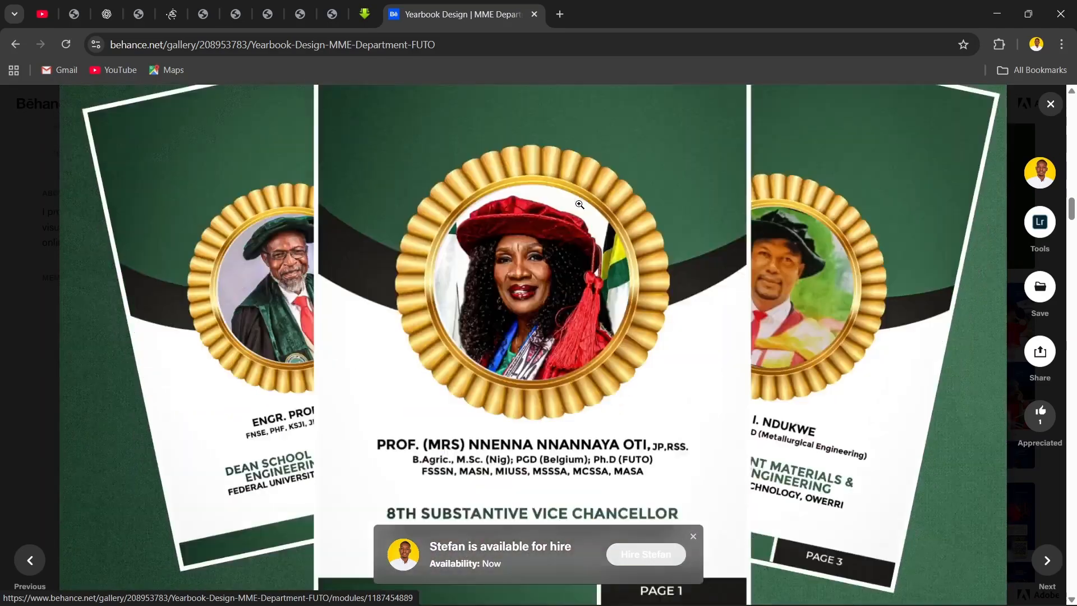
{"action": "scroll", "coordinate": [580, 204], "scroll_direction": "down", "scroll_amount": 11}
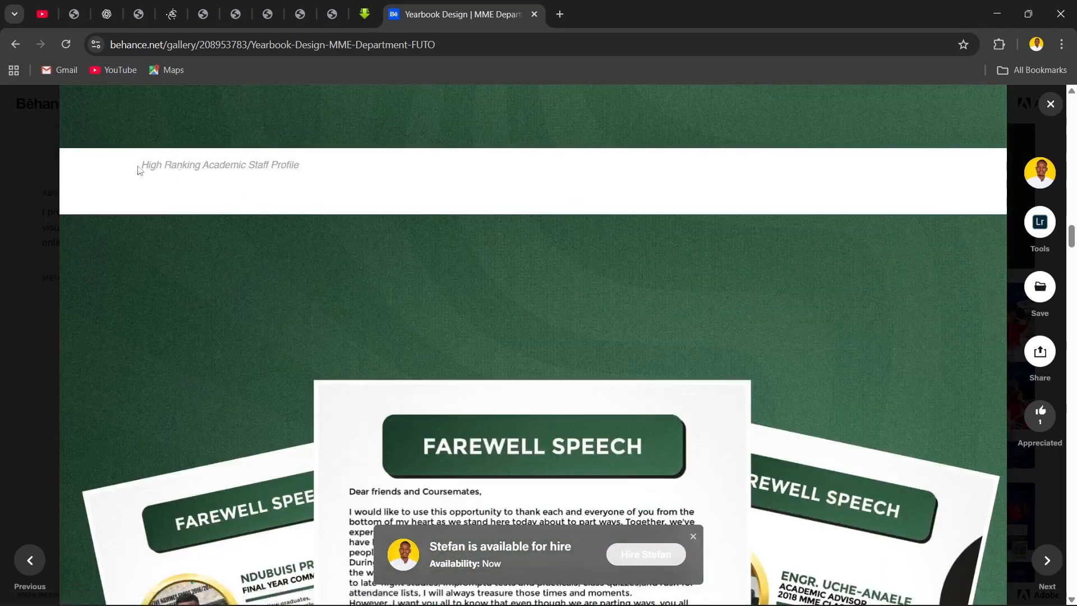
{"action": "scroll", "coordinate": [233, 173], "scroll_direction": "down", "scroll_amount": 15}
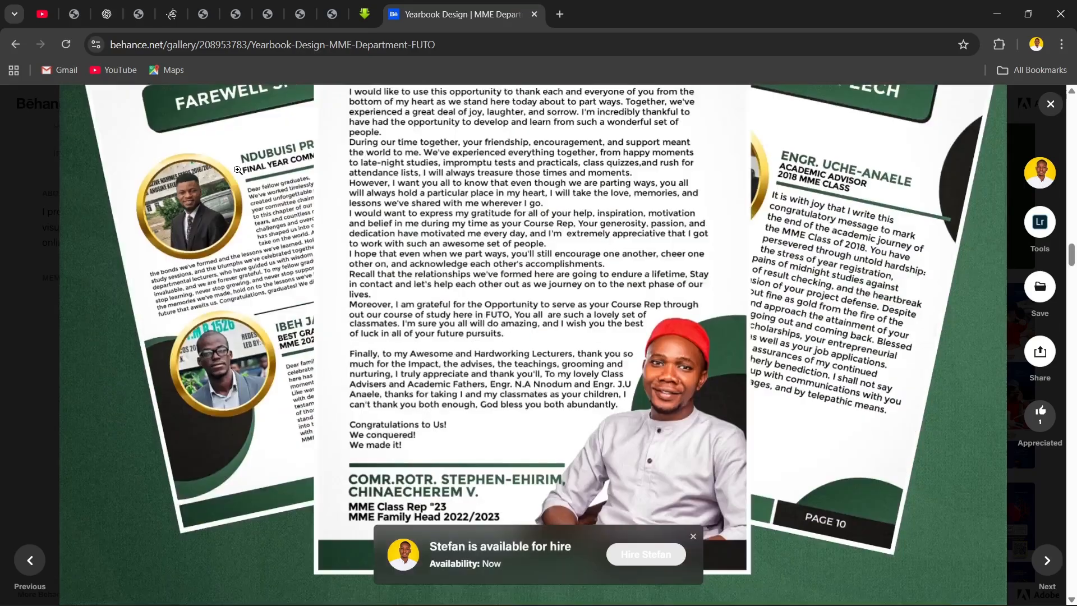
{"action": "scroll", "coordinate": [236, 174], "scroll_direction": "down", "scroll_amount": 12}
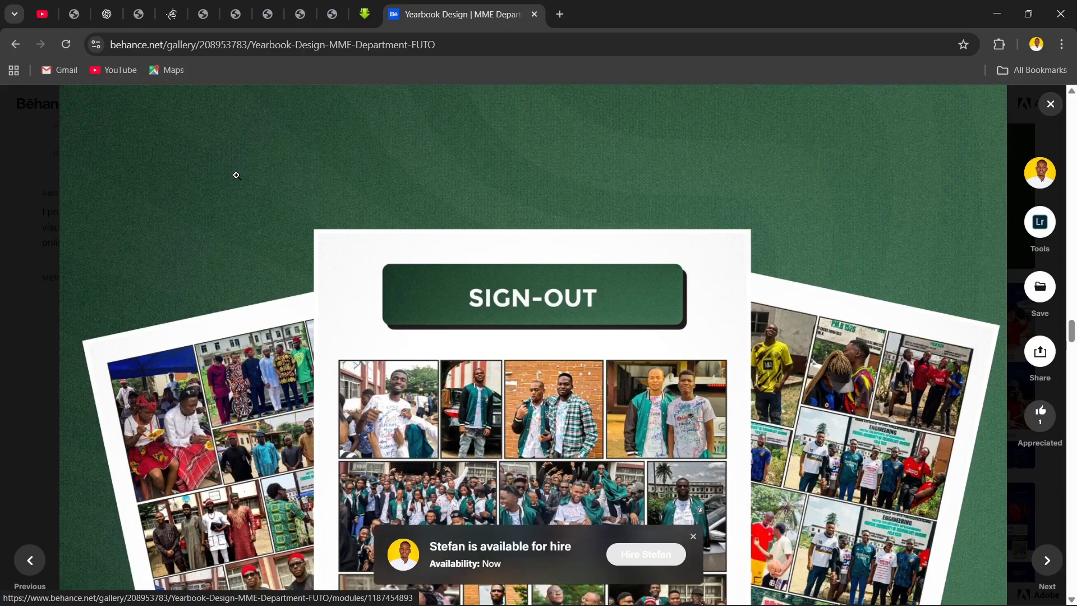
{"action": "scroll", "coordinate": [236, 175], "scroll_direction": "down", "scroll_amount": 5}
{"action": "scroll", "coordinate": [236, 175], "scroll_direction": "down", "scroll_amount": 5}
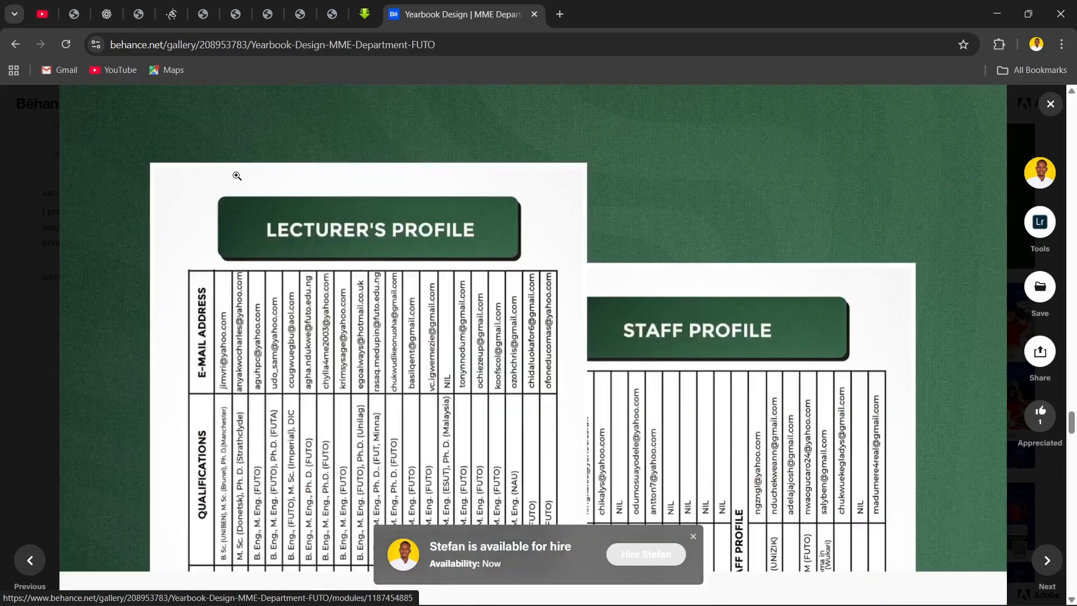
{"action": "scroll", "coordinate": [237, 176], "scroll_direction": "down", "scroll_amount": 10}
{"action": "scroll", "coordinate": [236, 175], "scroll_direction": "down", "scroll_amount": 10}
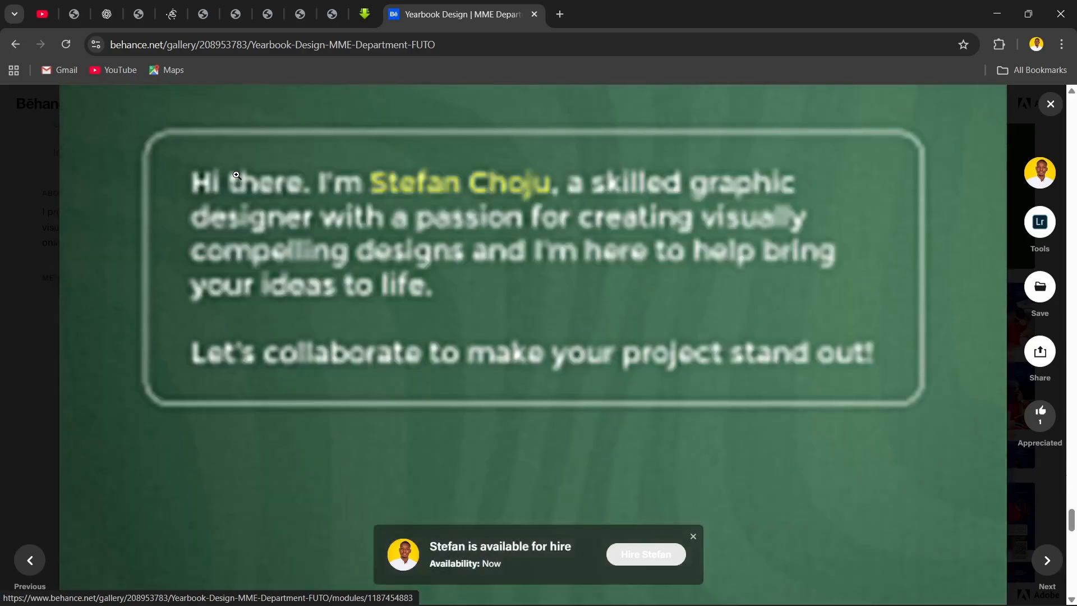
{"action": "scroll", "coordinate": [954, 168], "scroll_direction": "up", "scroll_amount": 5}
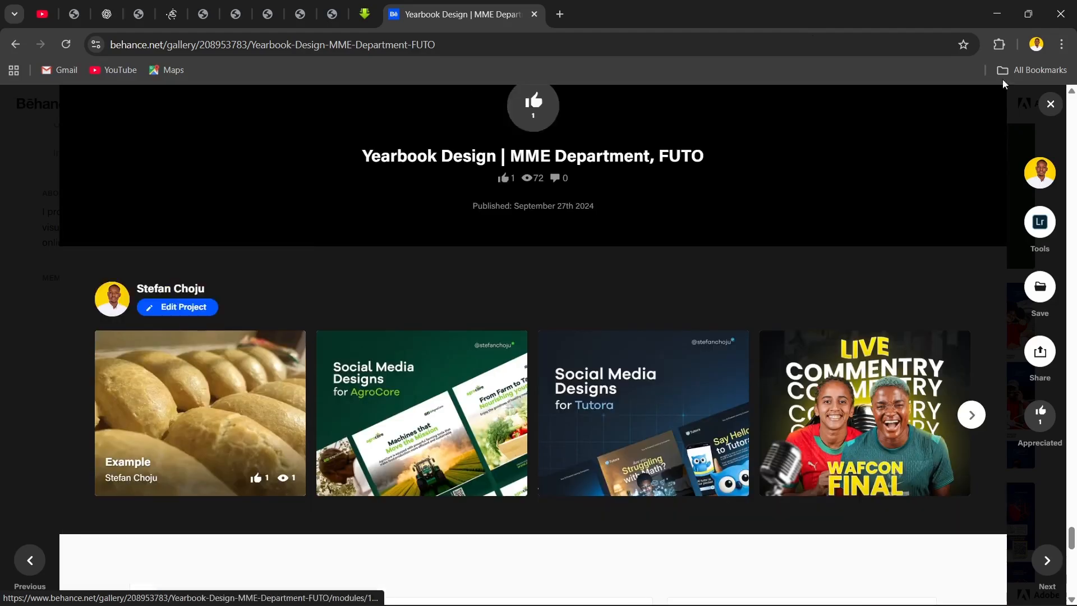
{"action": "left_click", "coordinate": [1050, 104]}
Look over the remaining projects down to the end of the profile and return to the middle of the grid.
{"action": "scroll", "coordinate": [660, 235], "scroll_direction": "down", "scroll_amount": 15}
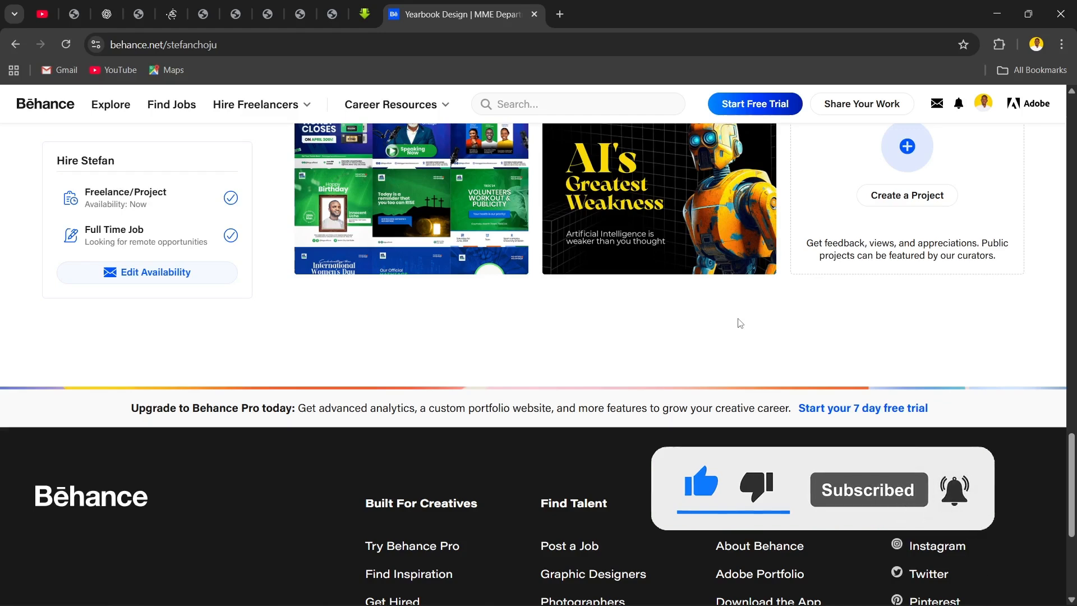
{"action": "scroll", "coordinate": [741, 323], "scroll_direction": "up", "scroll_amount": 1}
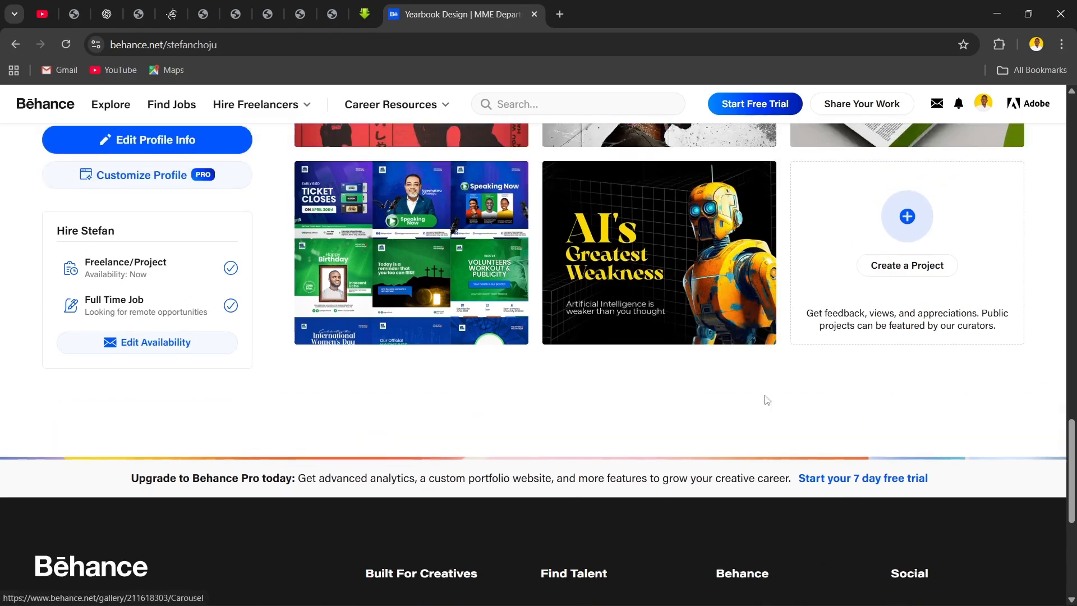
{"action": "scroll", "coordinate": [766, 399], "scroll_direction": "up", "scroll_amount": 8}
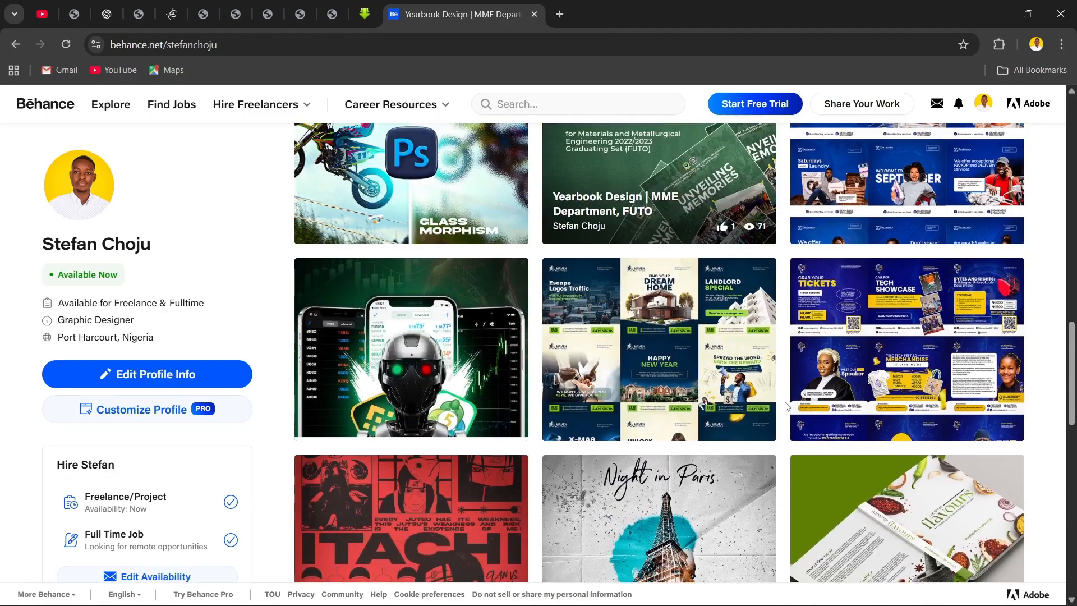